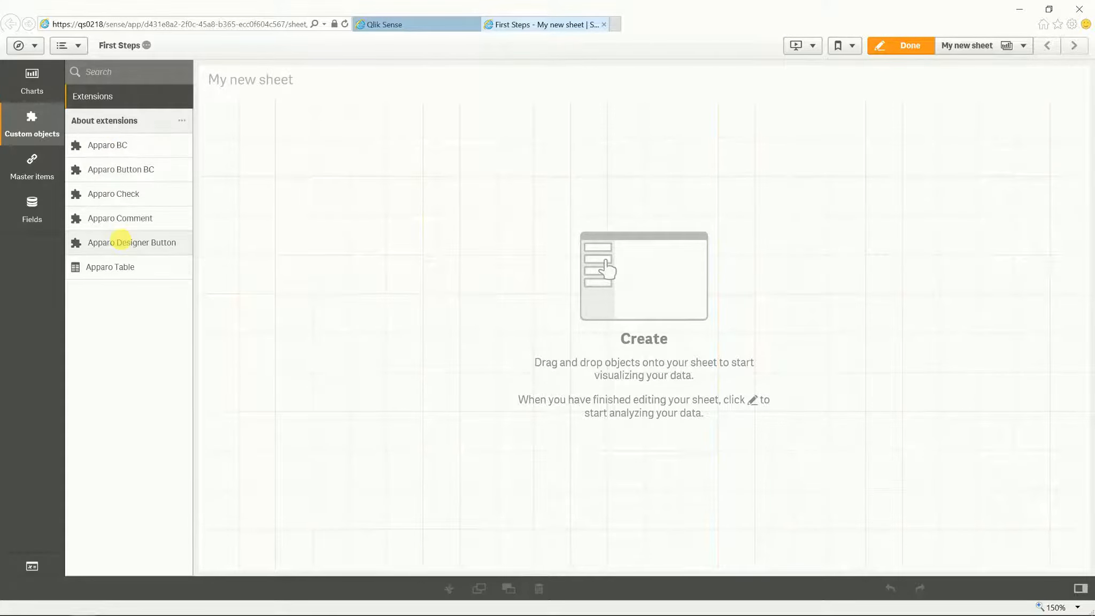
# Step: Add a resized, smaller Apparo Designer Button to My new sheet and leave edit mode
pyautogui.moveTo(121, 240); pyautogui.dragTo(325, 254)
pyautogui.moveTo(561, 569); pyautogui.dragTo(430, 220)
pyautogui.click(909, 45)
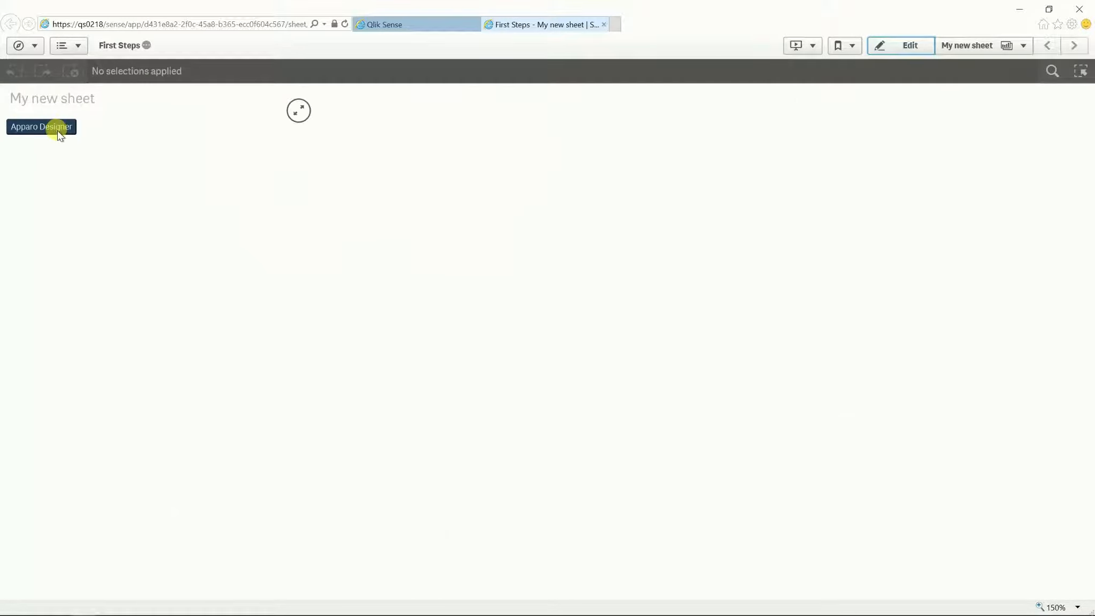
# Step: Launch Apparo from the sheet button and go to the Clients page, still empty
pyautogui.click(59, 128)
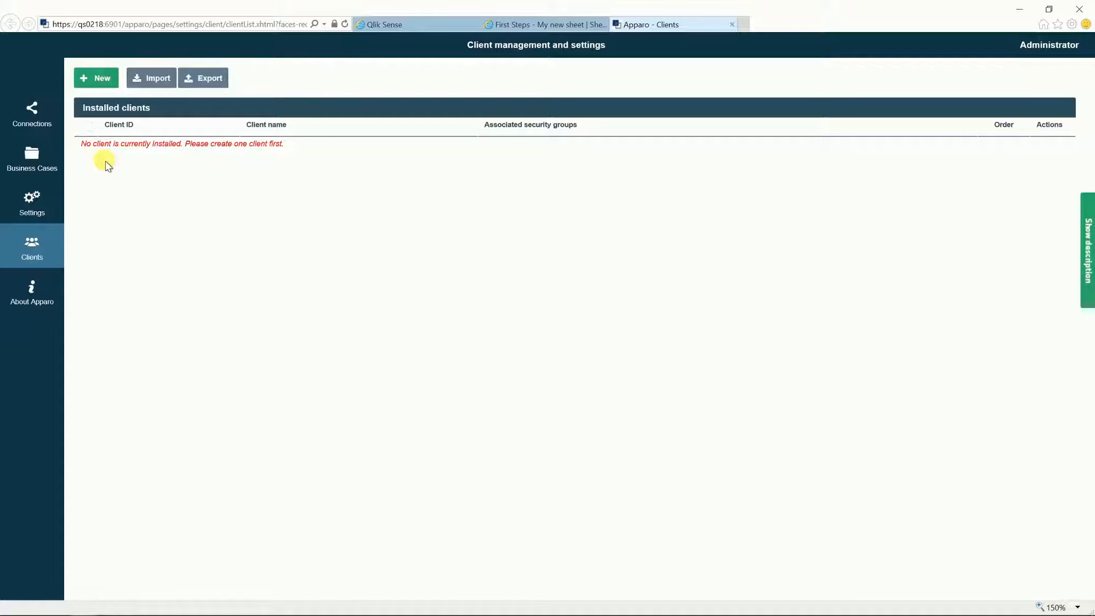
pyautogui.click(97, 82)
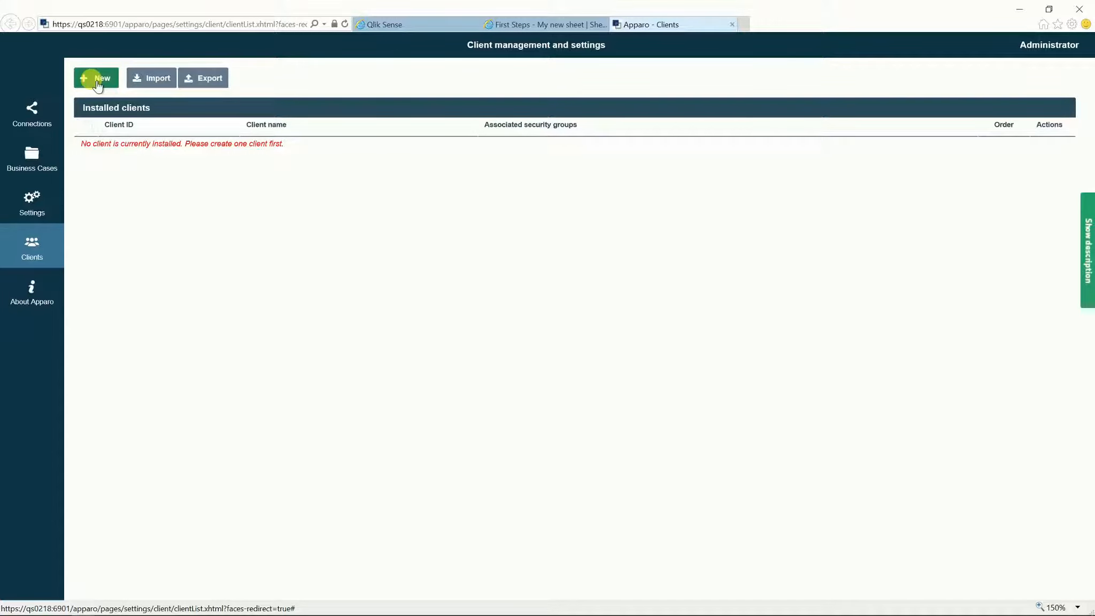
# Step: Create client 'FirstSteps' named 'First Steps' with a pasted internal description
pyautogui.click(97, 83)
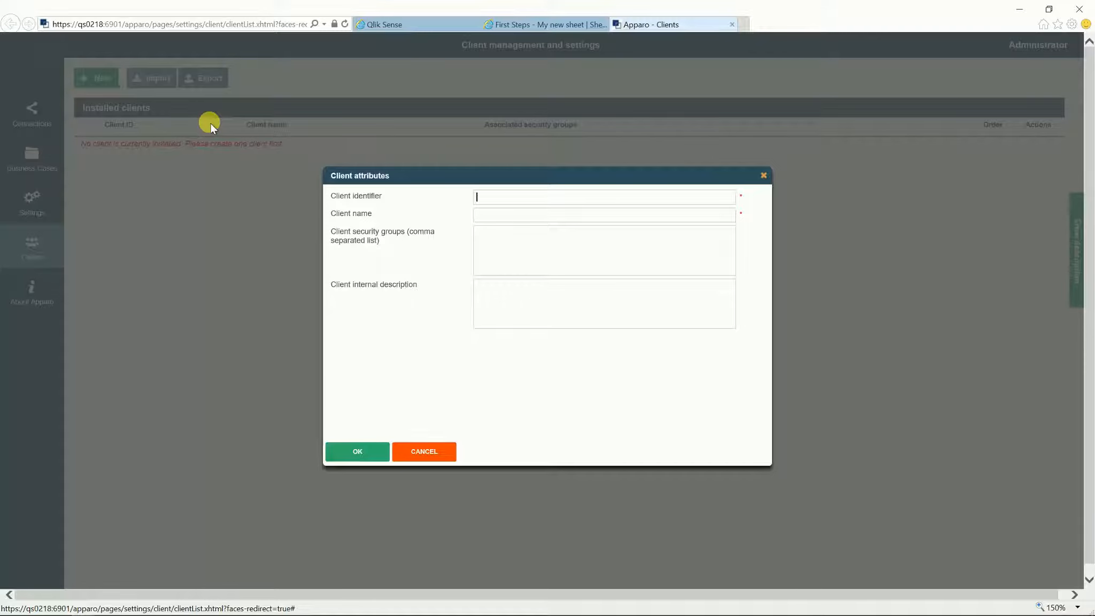
pyautogui.write('FirstSteps')
pyautogui.press('Tab')
pyautogui.write('First Steps')
pyautogui.click(498, 300)
pyautogui.write('This client is showing the first steps with Apparo Fast Edit')
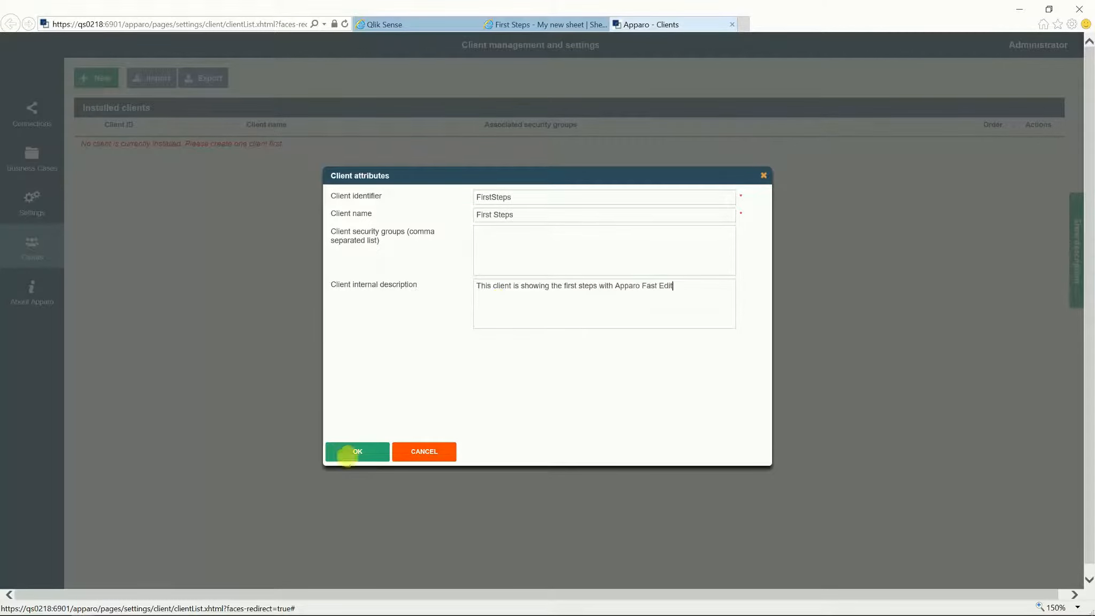
pyautogui.click(352, 453)
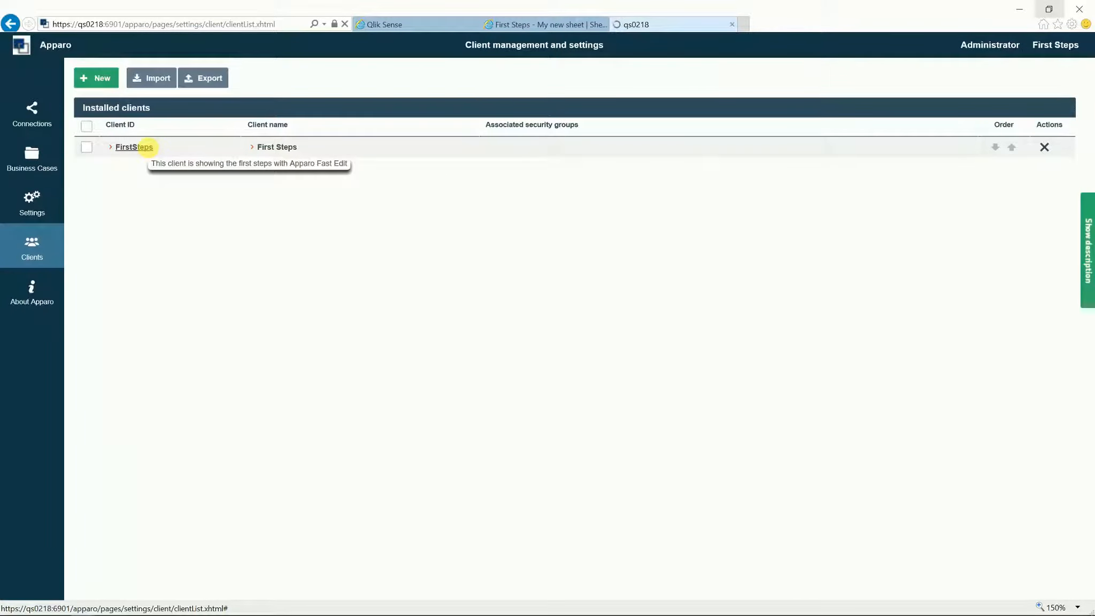
# Step: Open the First Steps client settings and show its Languages tab
pyautogui.click(134, 146)
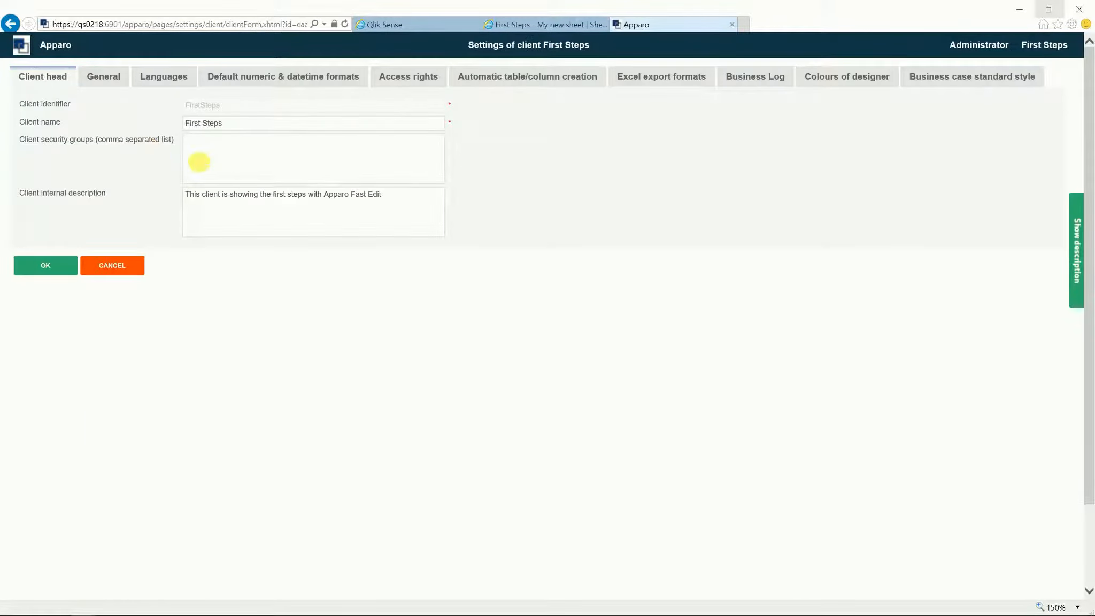
pyautogui.click(107, 76)
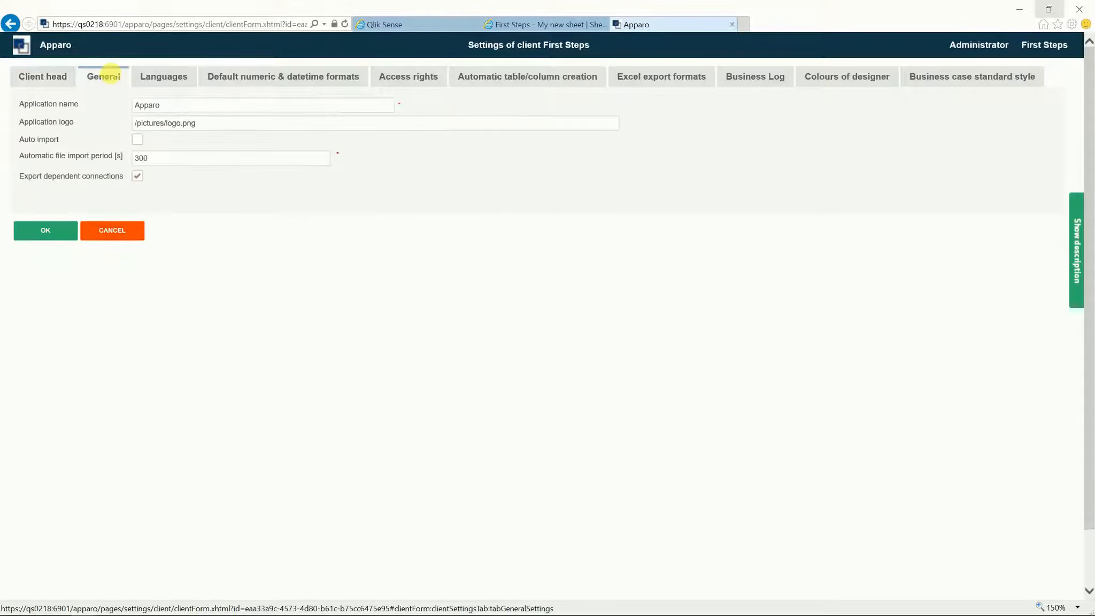
pyautogui.click(183, 80)
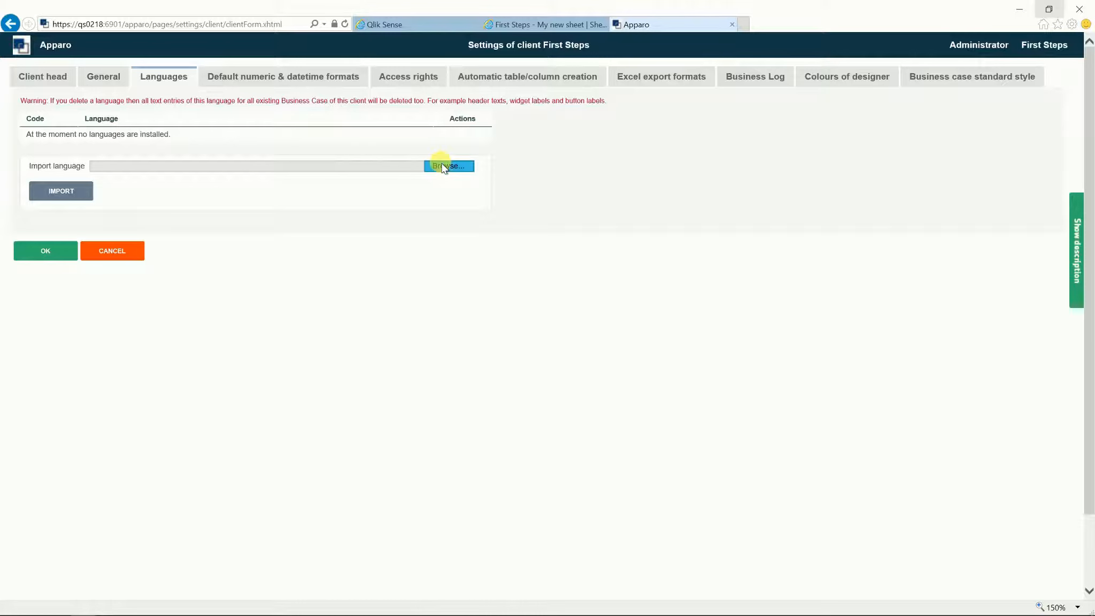
# Step: Import English from Program Files\Apparo\FastEdit\languages\client-english.xml and check formats #,###.00 and MM.dd.yyyy
pyautogui.click(448, 166)
pyautogui.doubleClick(166, 105)
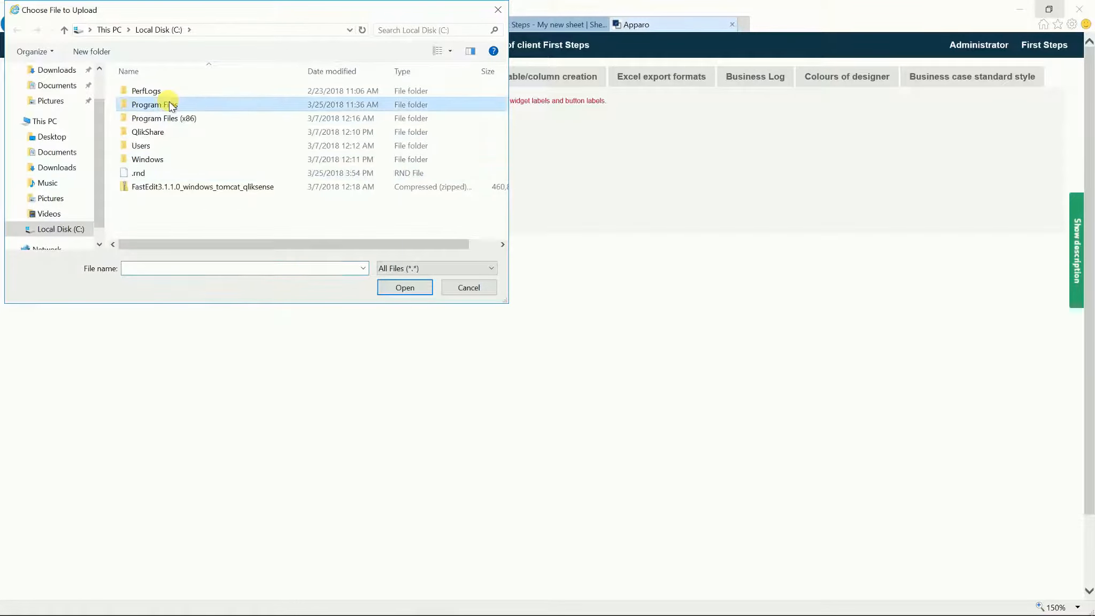
pyautogui.click(155, 106)
pyautogui.doubleClick(155, 104)
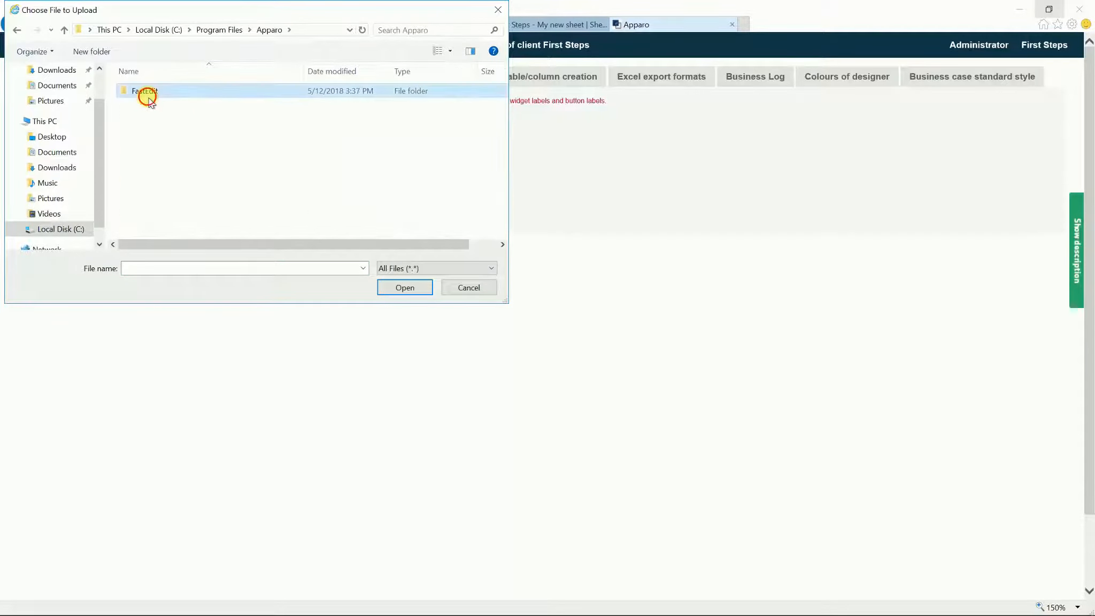
pyautogui.doubleClick(142, 92)
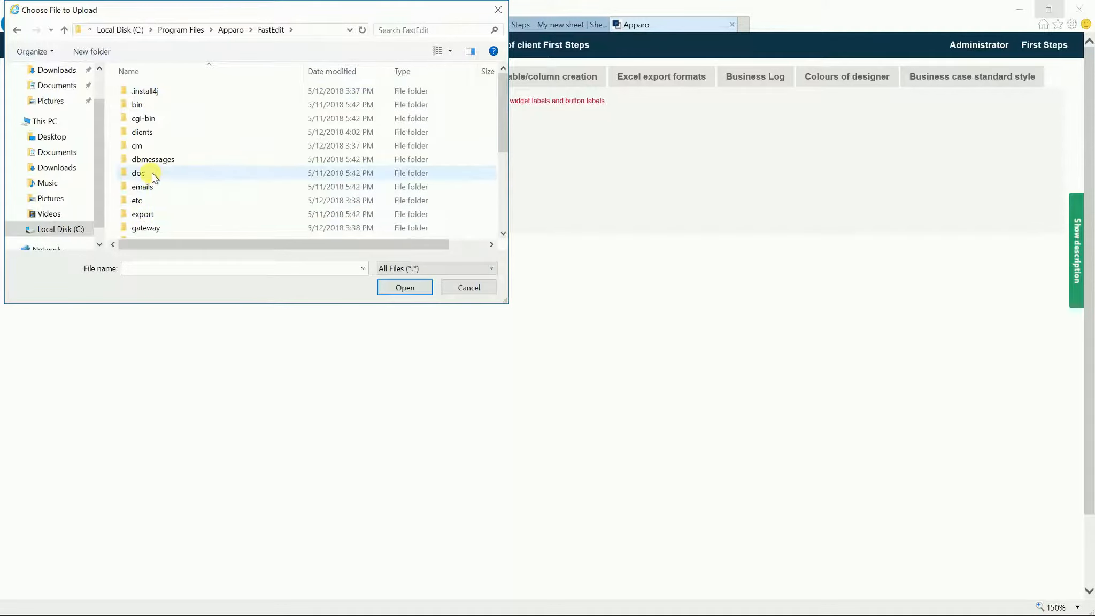
pyautogui.scroll(-2, 150, 172)
pyautogui.doubleClick(142, 219)
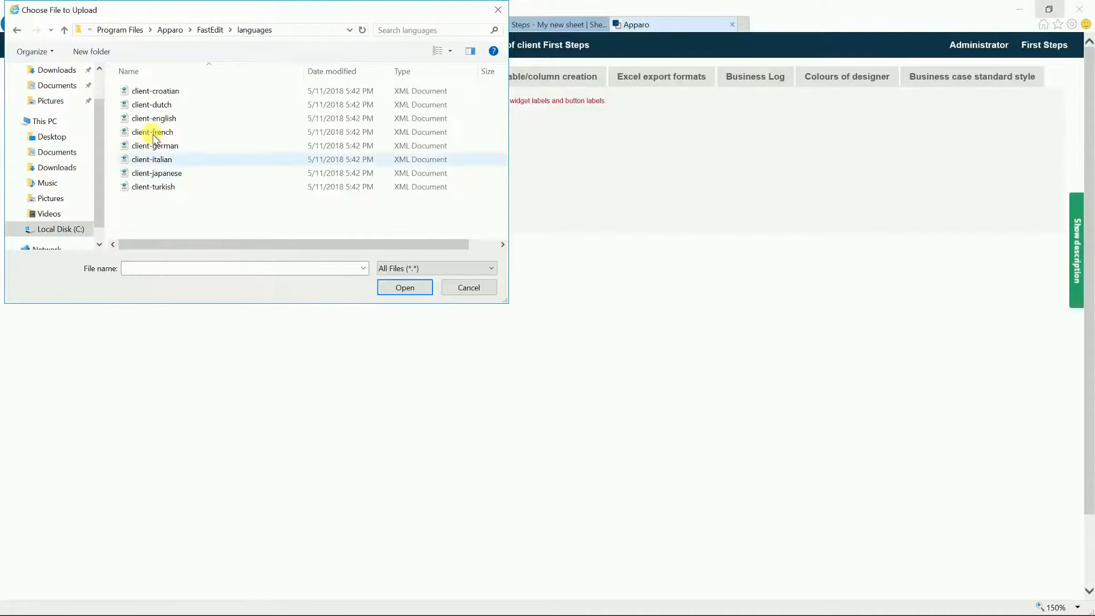
pyautogui.click(165, 118)
pyautogui.doubleClick(166, 118)
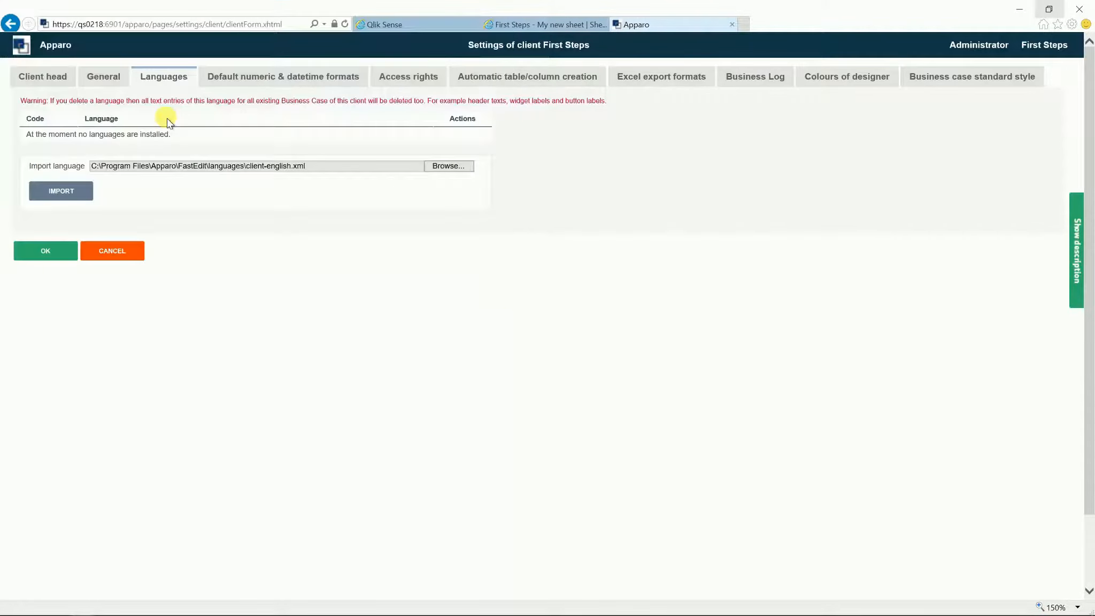
pyautogui.click(75, 194)
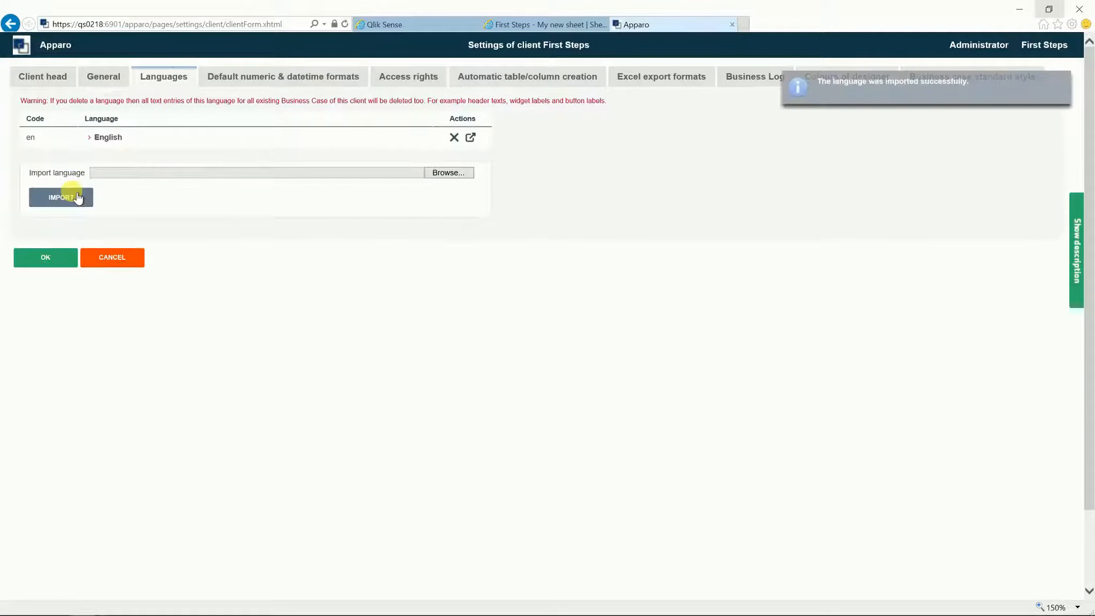
pyautogui.click(245, 81)
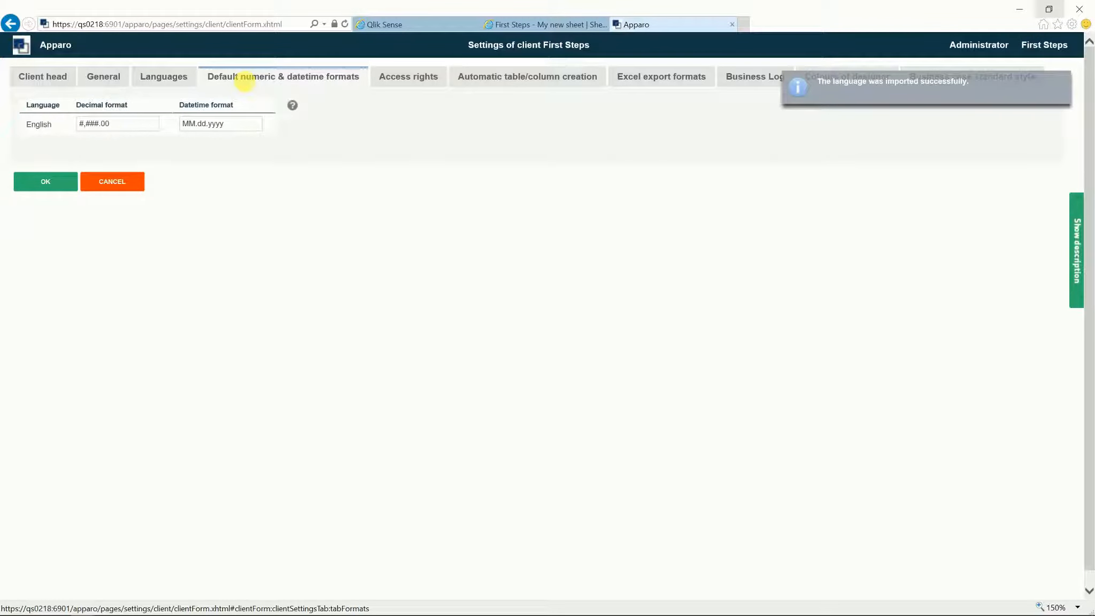
# Step: Review the Access rights, automatic table/column creation, Excel export format and Business Log settings
pyautogui.click(419, 73)
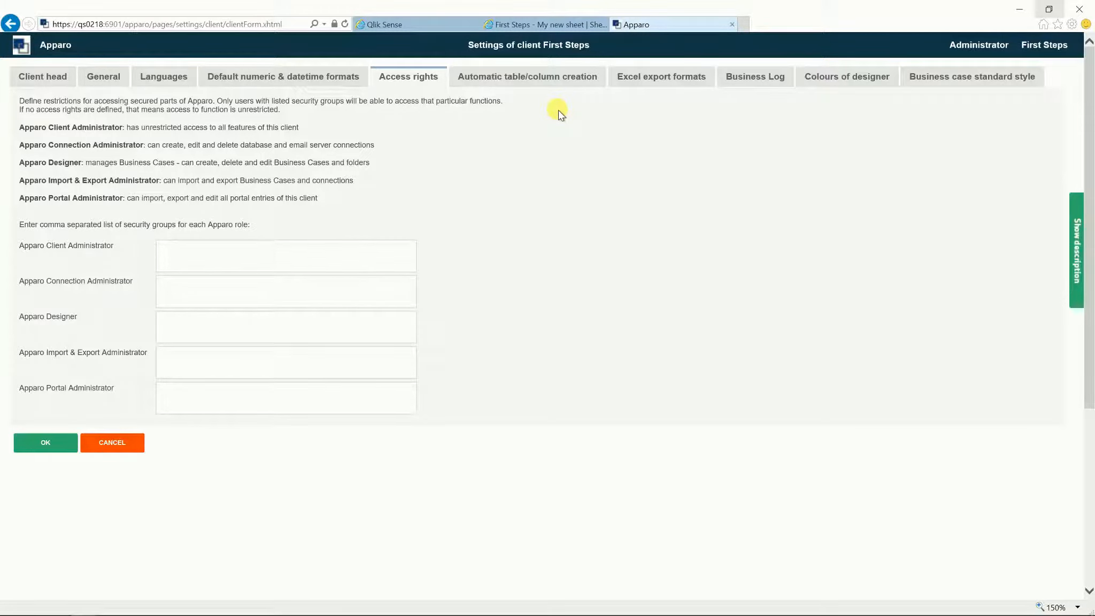
pyautogui.click(534, 77)
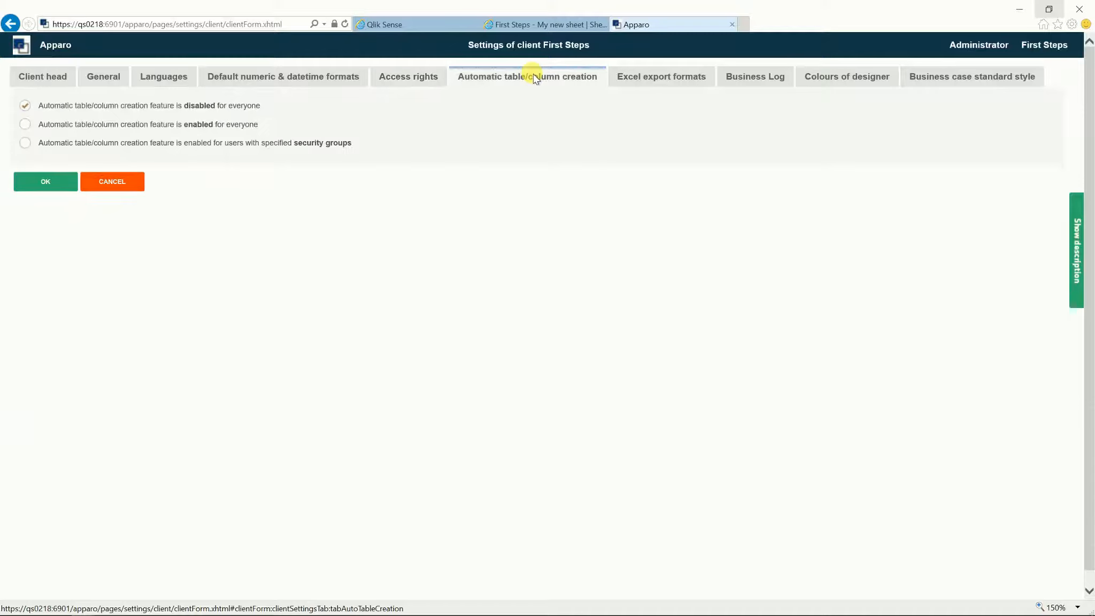
pyautogui.click(676, 76)
pyautogui.click(677, 76)
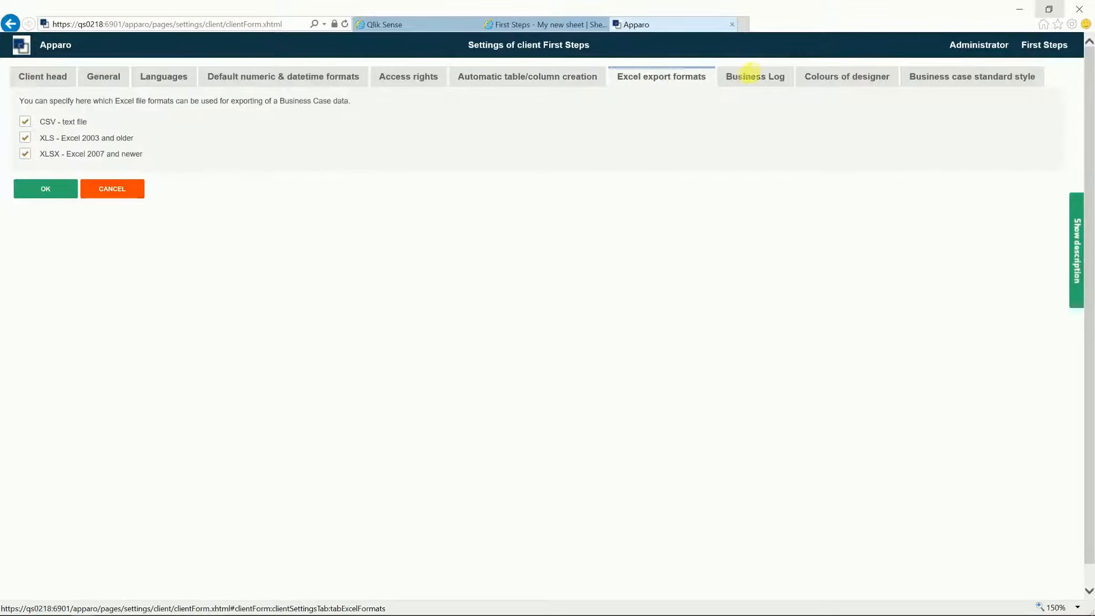
pyautogui.click(768, 78)
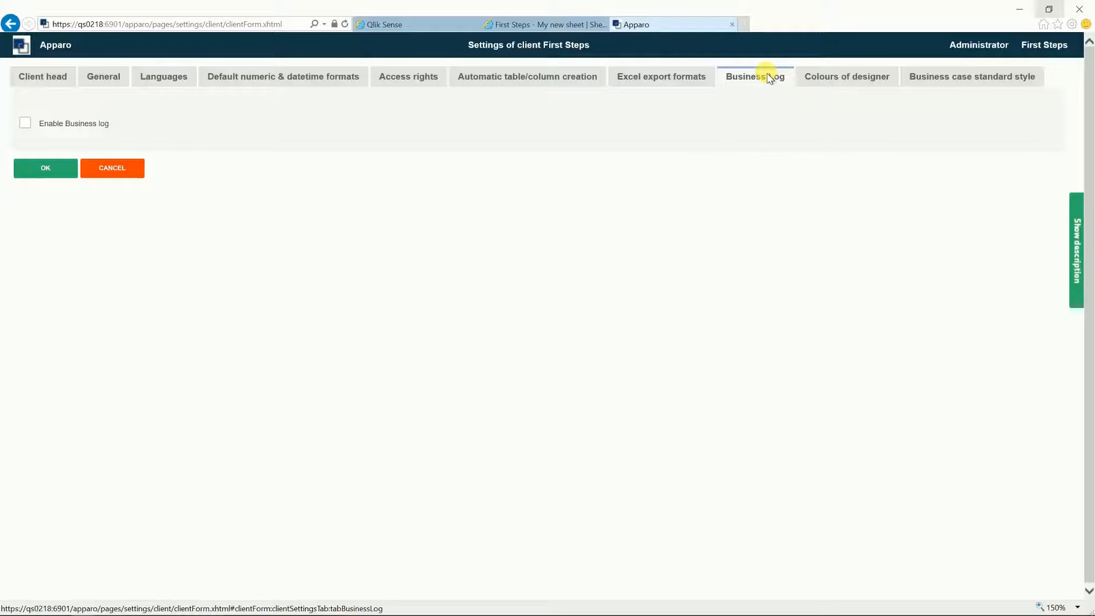
# Step: Check the Colours and Style settings, then confirm the client settings with OK
pyautogui.click(826, 78)
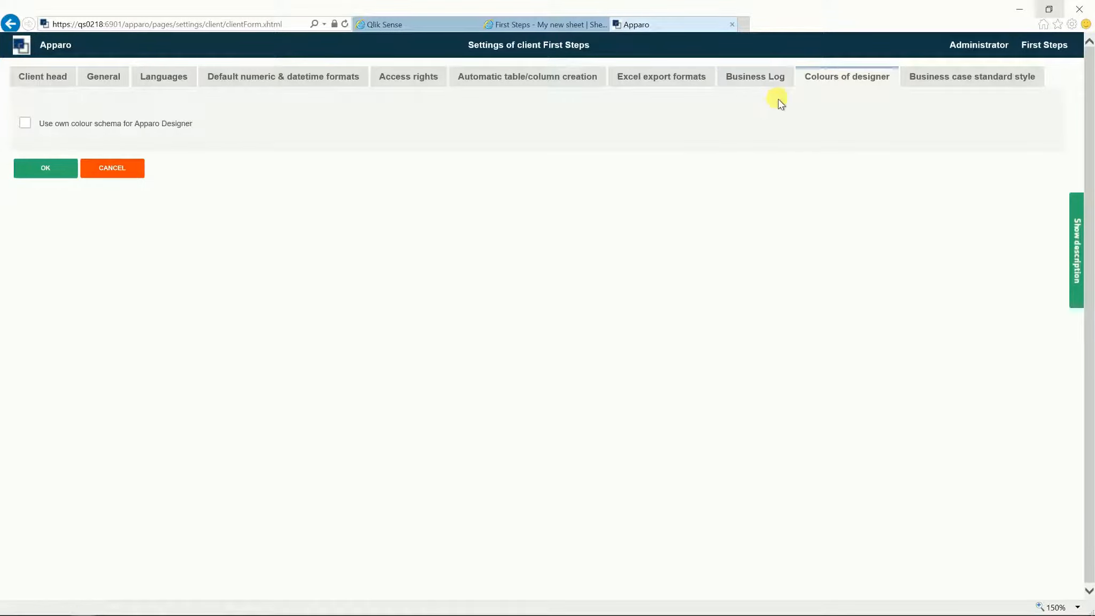
pyautogui.click(929, 80)
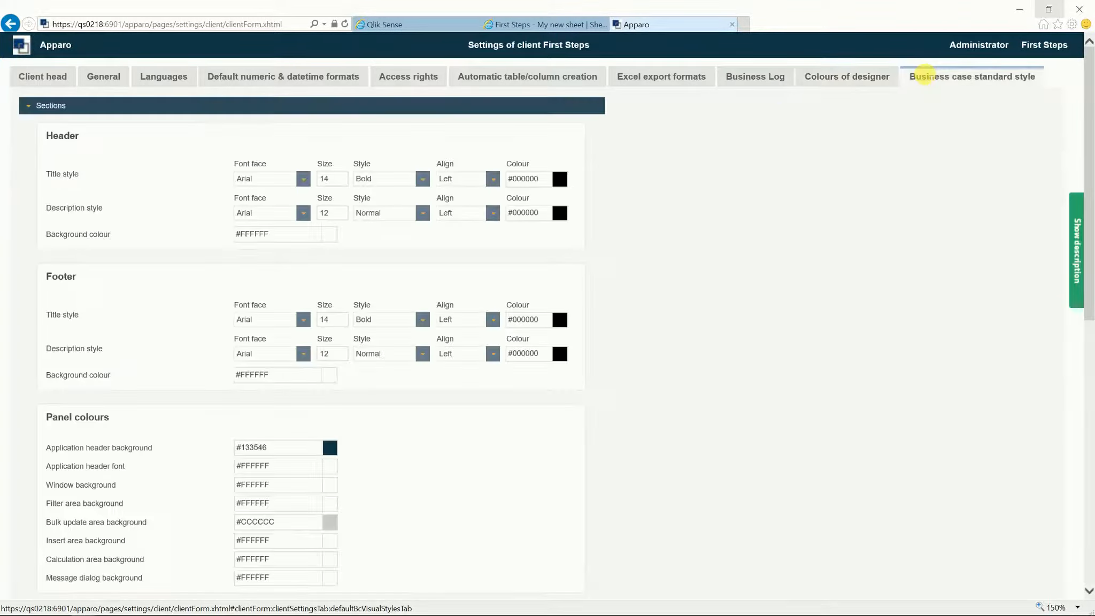
pyautogui.click(29, 106)
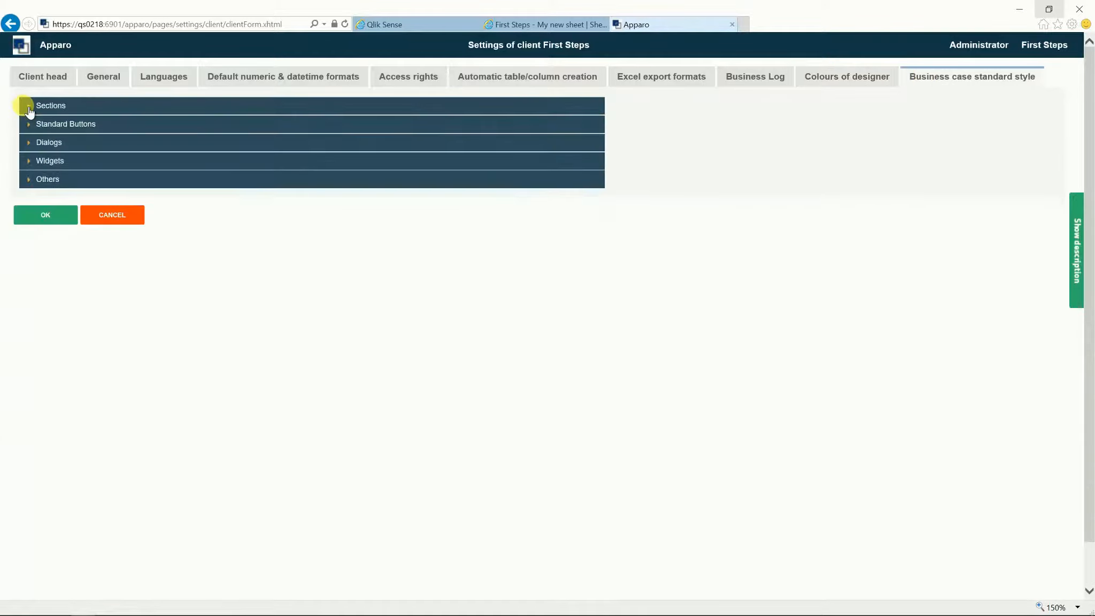
pyautogui.click(37, 213)
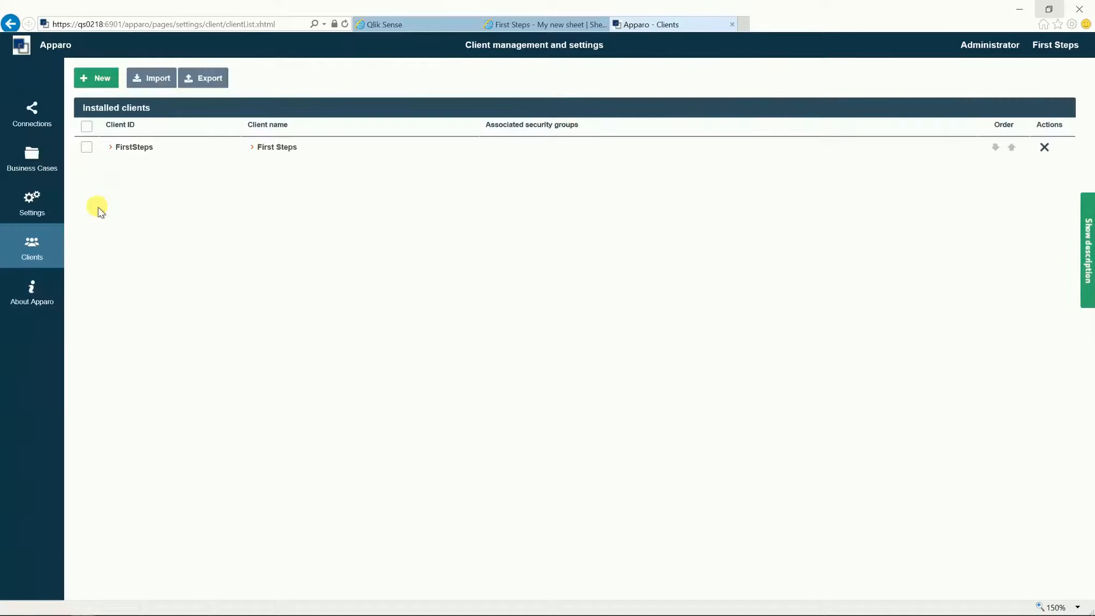
# Step: Pass through About Apparo, Settings and Business Cases, ending on the empty Connections page
pyautogui.click(35, 279)
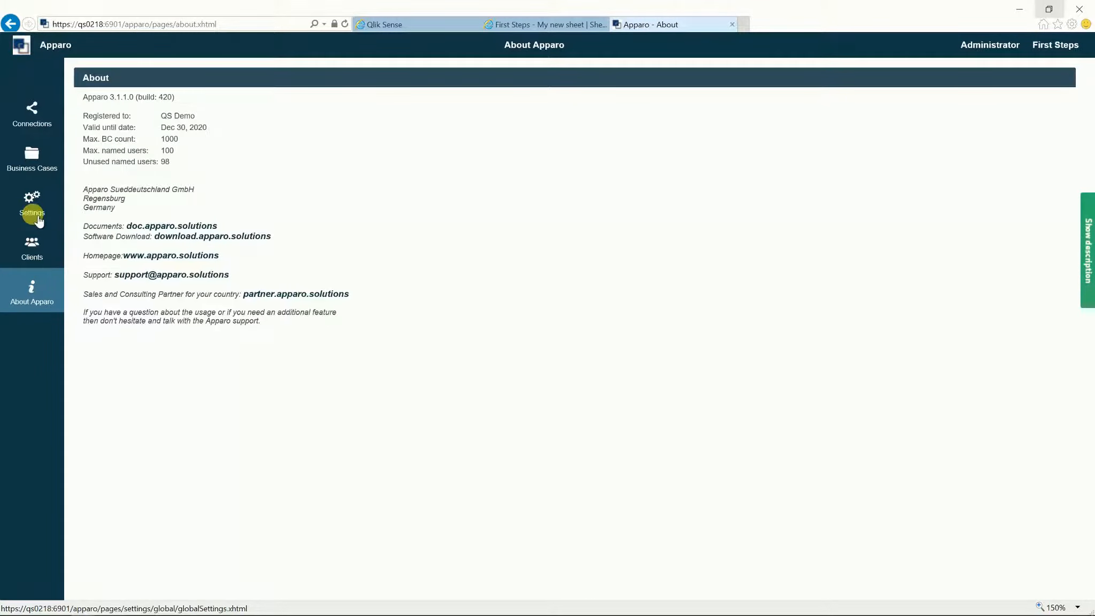
pyautogui.click(33, 210)
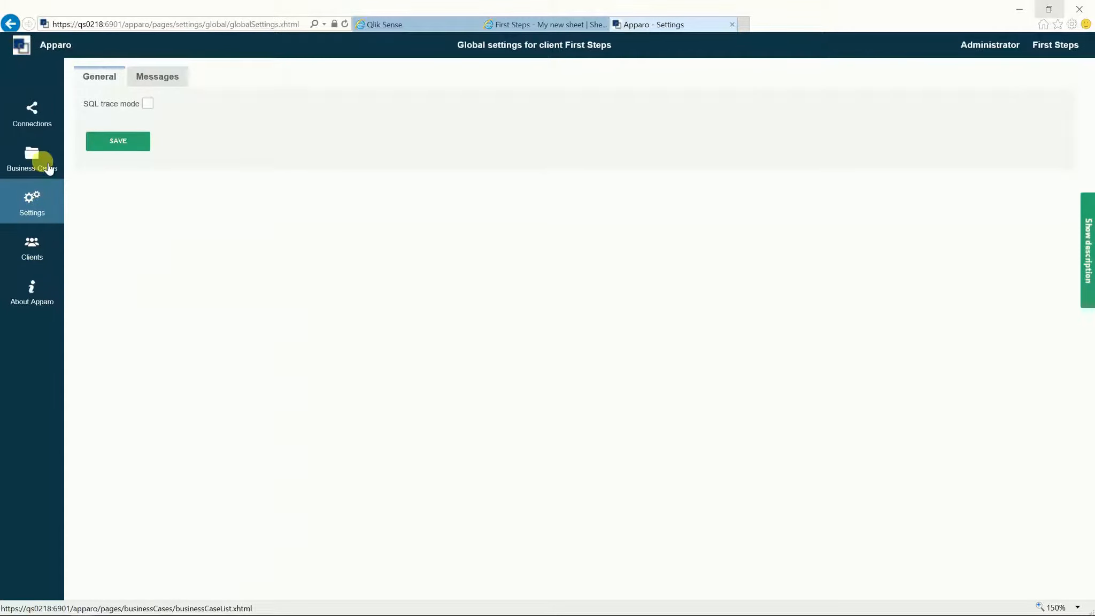
pyautogui.click(47, 168)
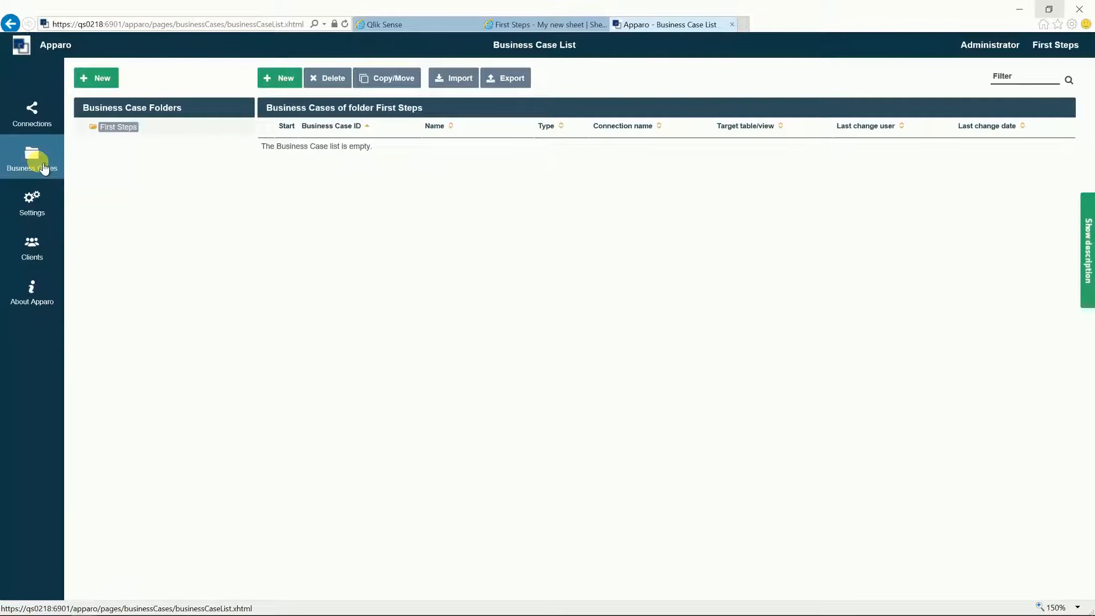
pyautogui.click(41, 123)
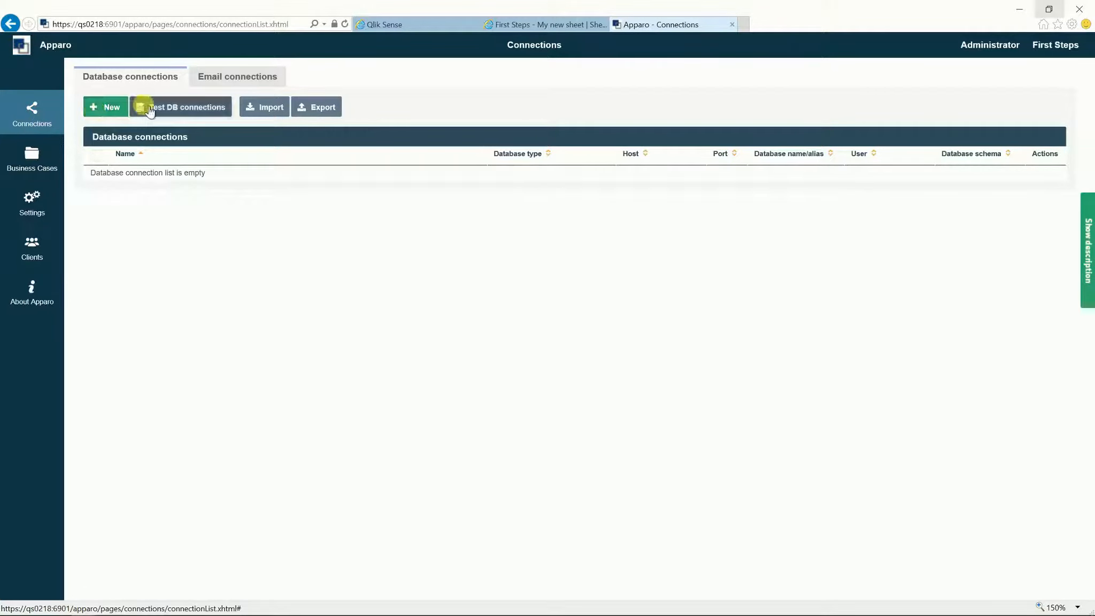
# Step: Fill in a new Oracle connection 'first steps': host, port 1521, database demo, user and password
pyautogui.click(116, 108)
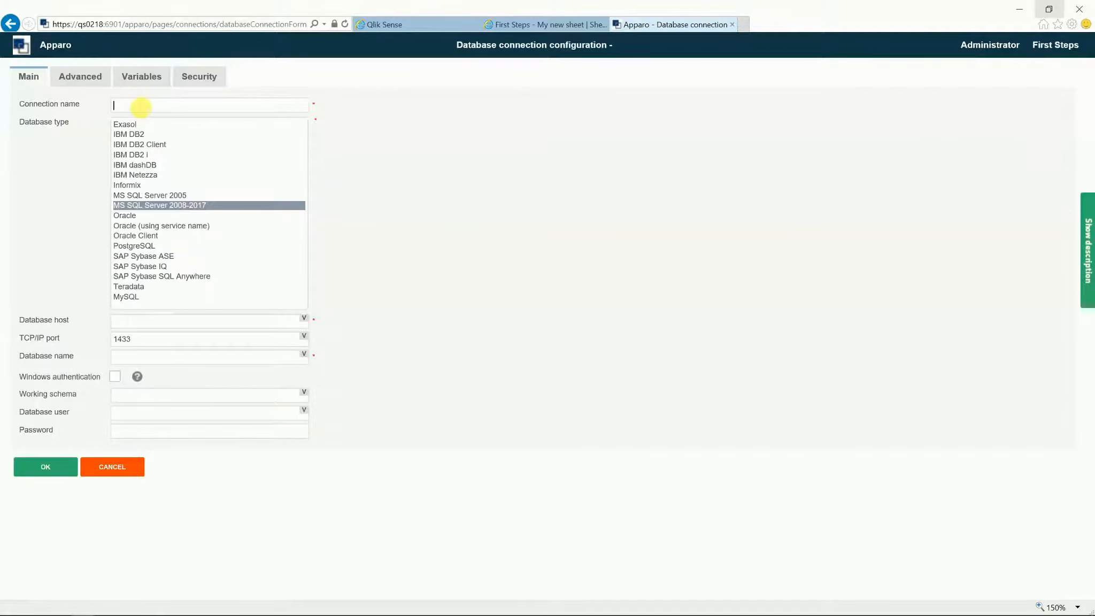
pyautogui.write('first steps')
pyautogui.click(142, 208)
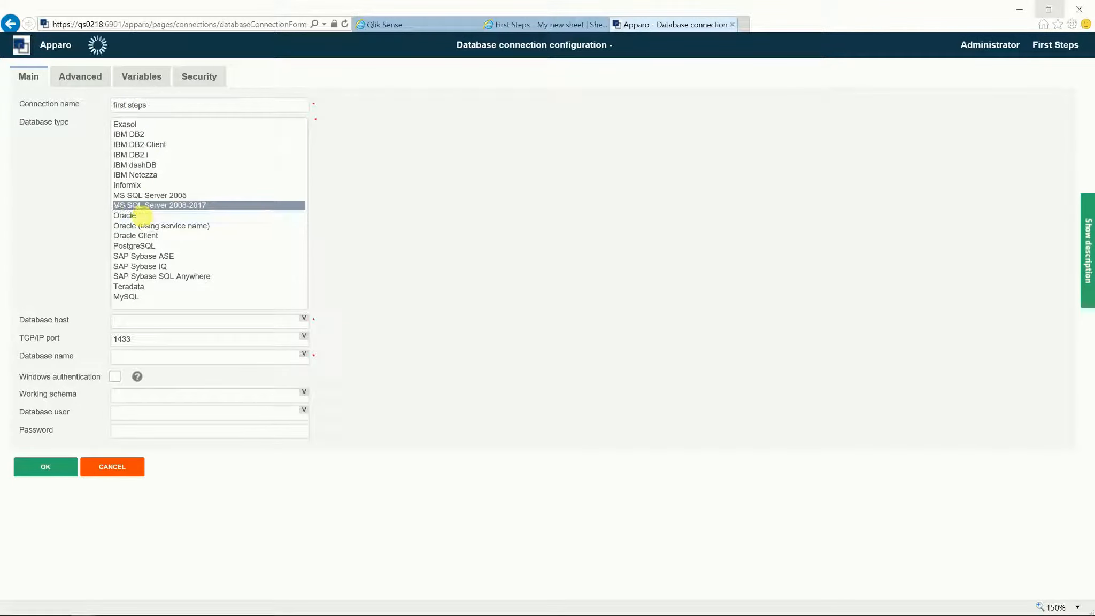
pyautogui.click(146, 320)
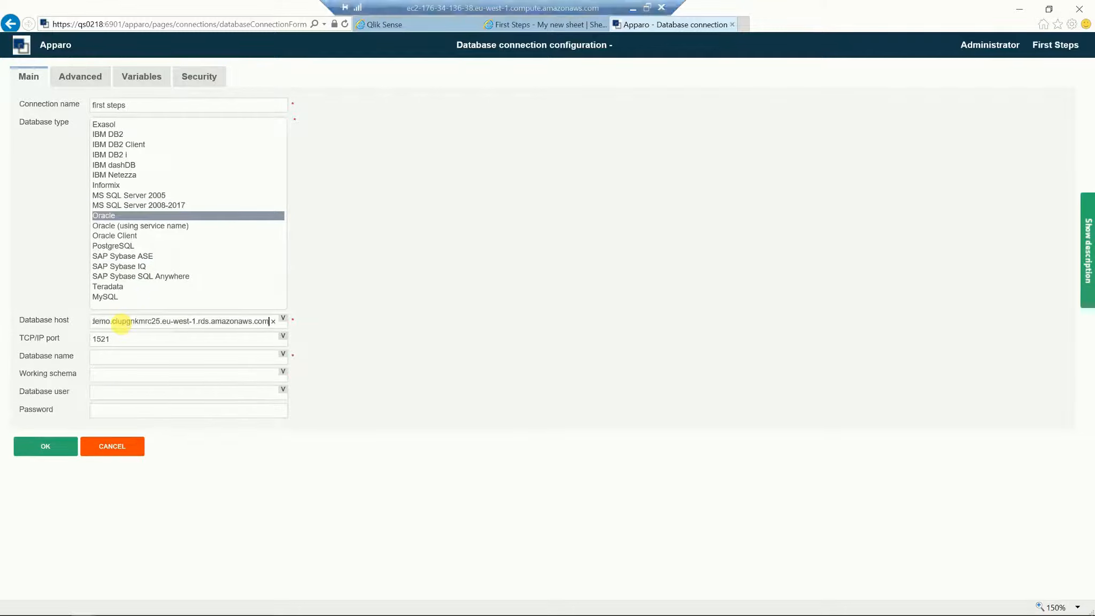
pyautogui.press('Tab')
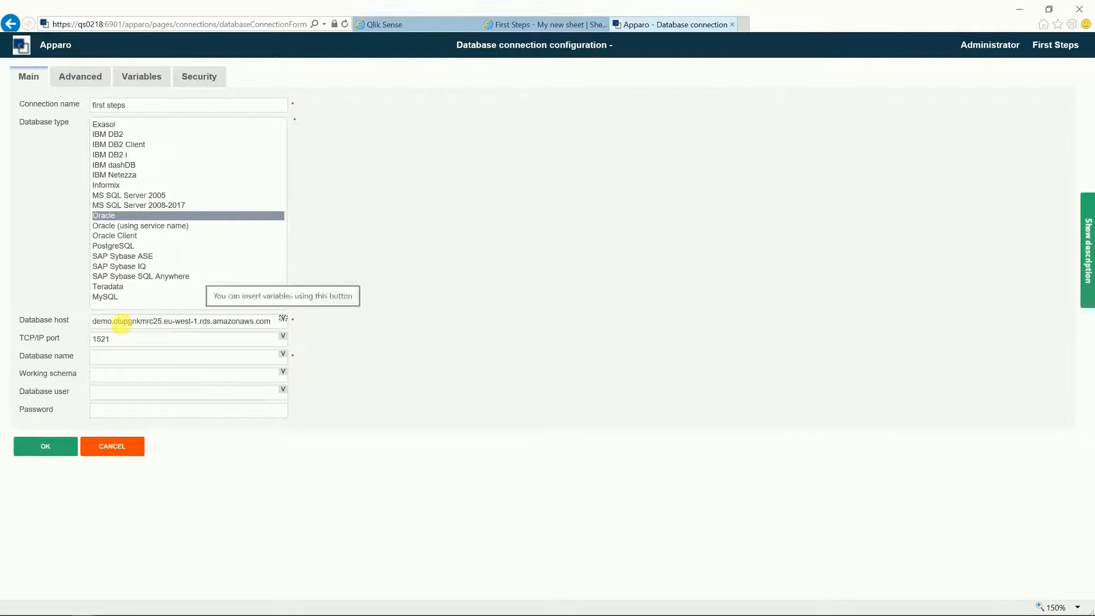
pyautogui.press('Tab')
pyautogui.press('Tab')
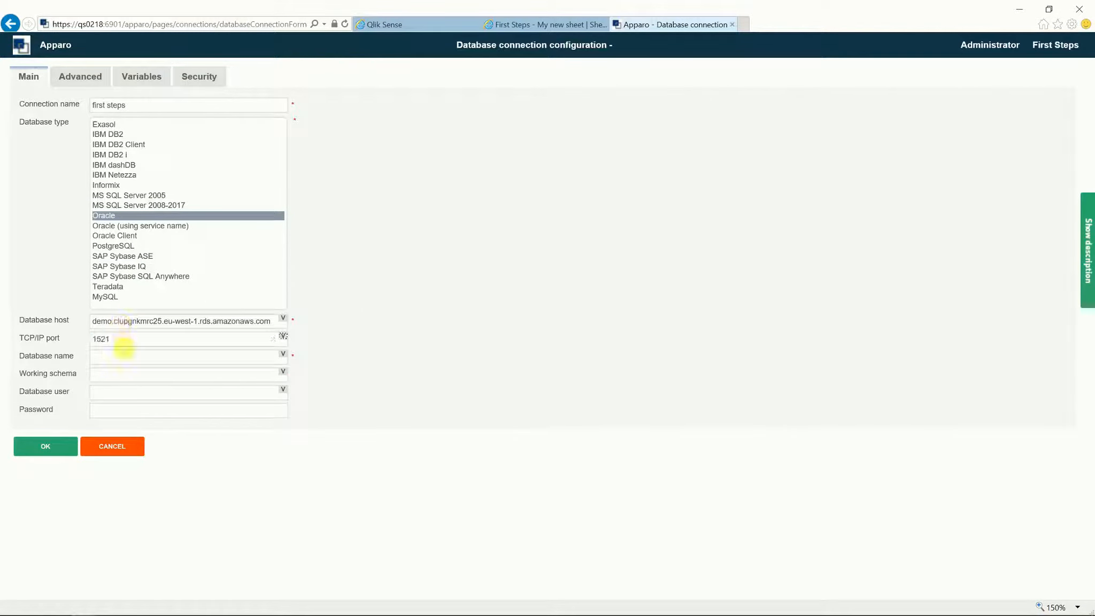
pyautogui.click(123, 354)
pyautogui.write('demo')
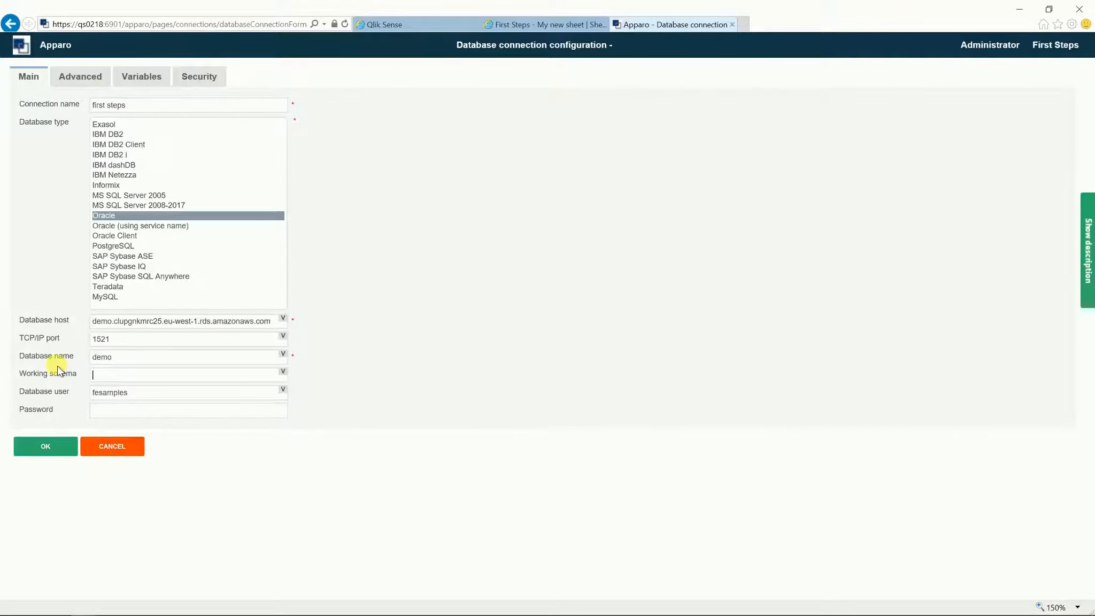
pyautogui.click(111, 411)
pyautogui.write('*')
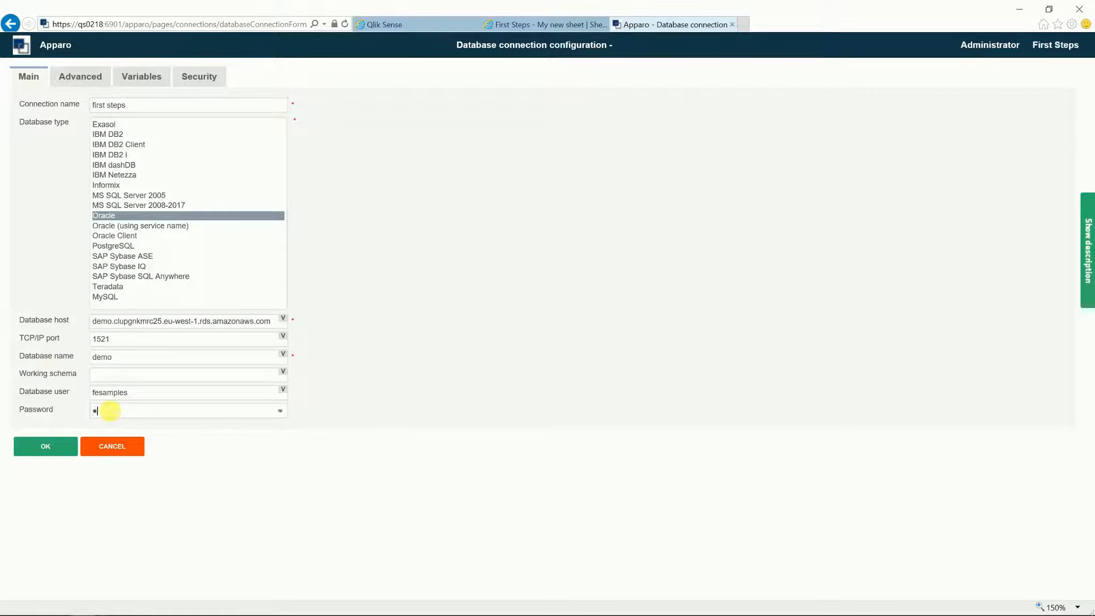
pyautogui.write('********')
# Step: Save the first steps connection, tick it, and test it successfully
pyautogui.click(46, 445)
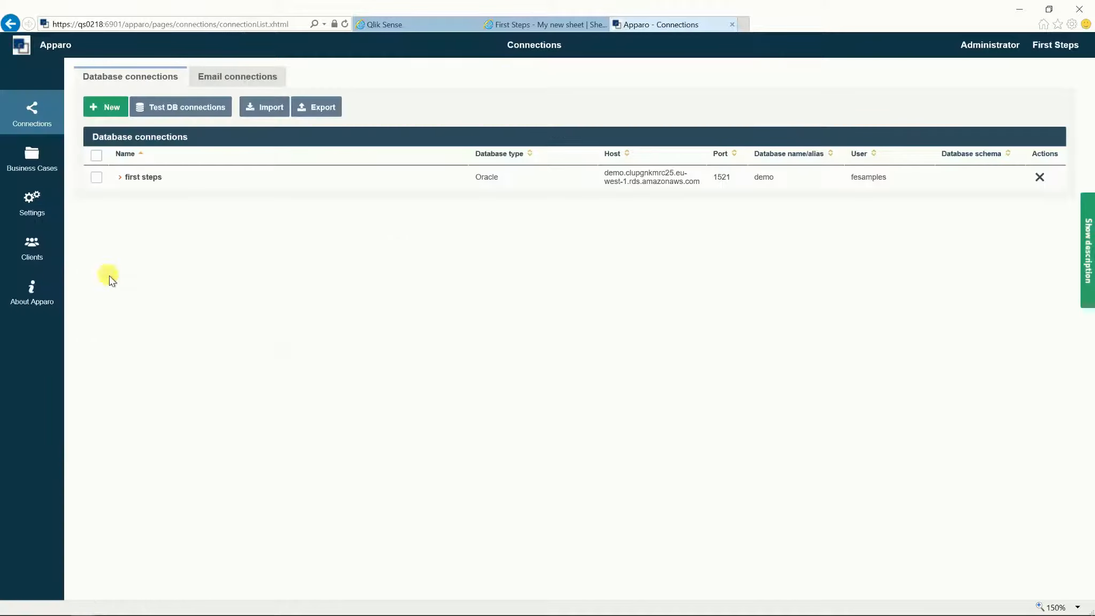
pyautogui.click(96, 177)
pyautogui.click(170, 120)
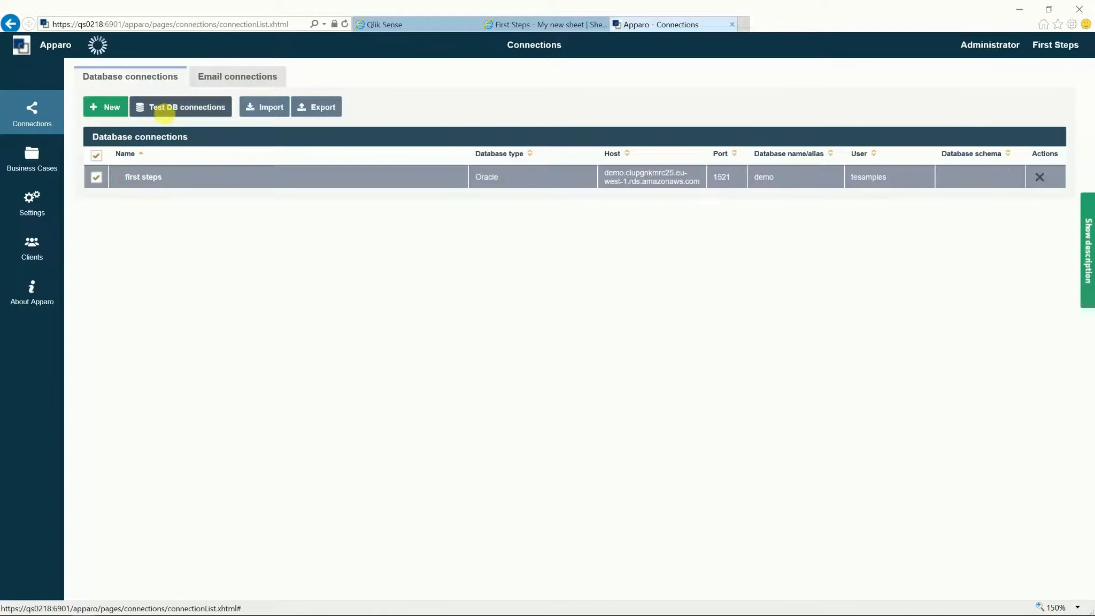
# Step: Dismiss the test result and open the first steps connection with field explanations shown
pyautogui.click(351, 394)
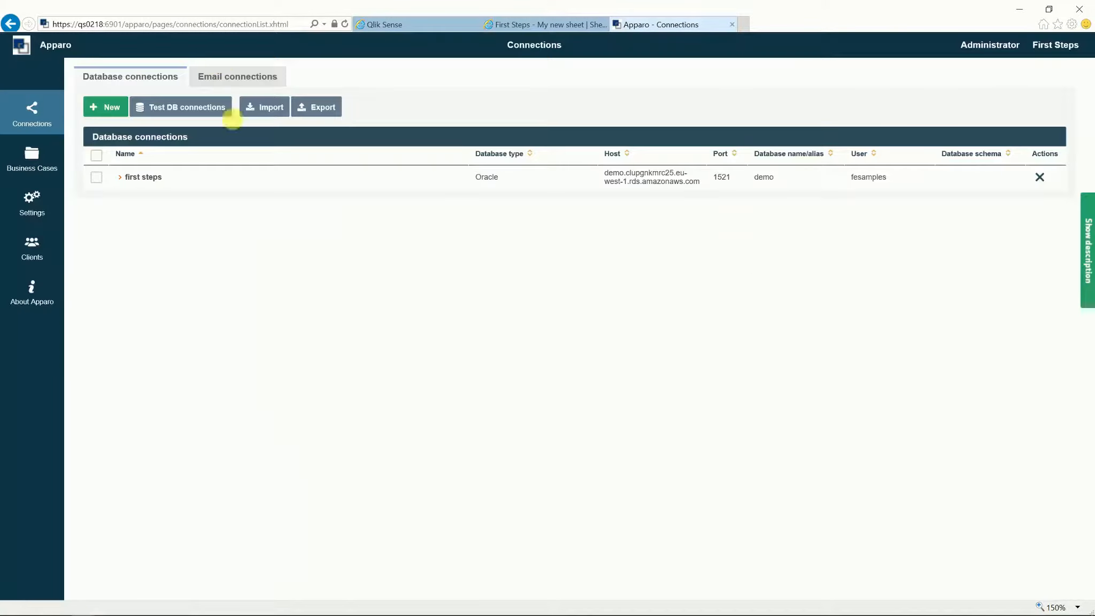
pyautogui.click(151, 184)
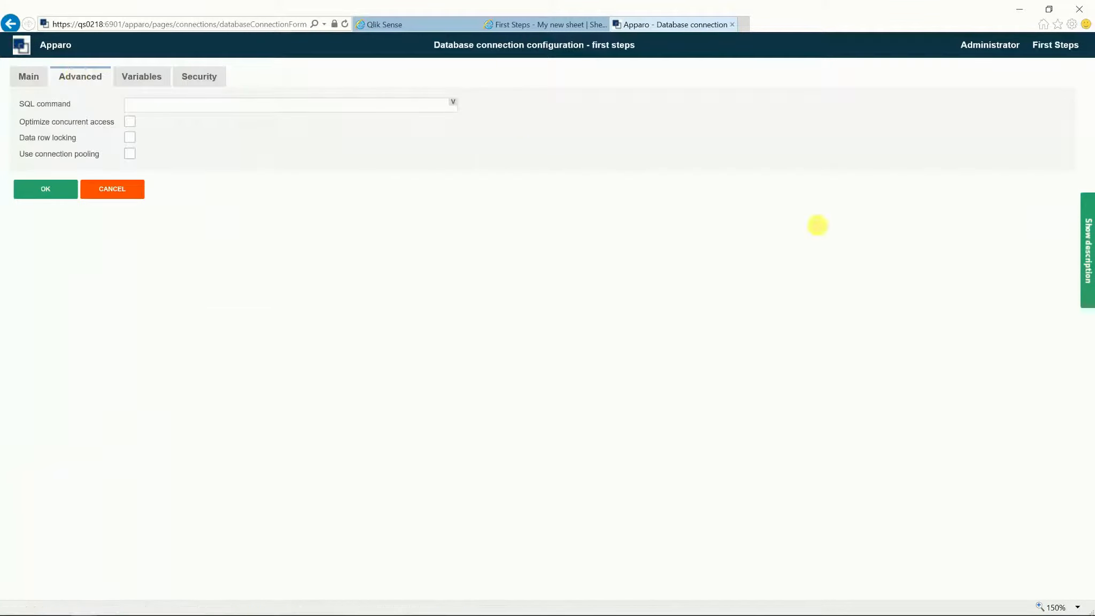
pyautogui.click(1086, 235)
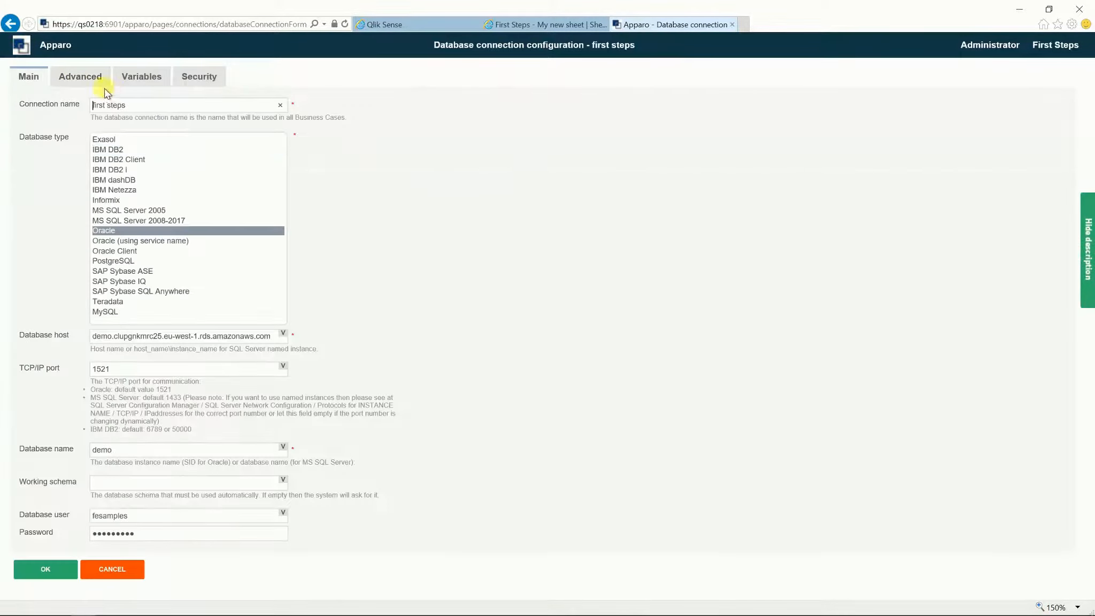
# Step: Check Optimize concurrent access on the Advanced tab, review Variables and Security, and save
pyautogui.click(93, 79)
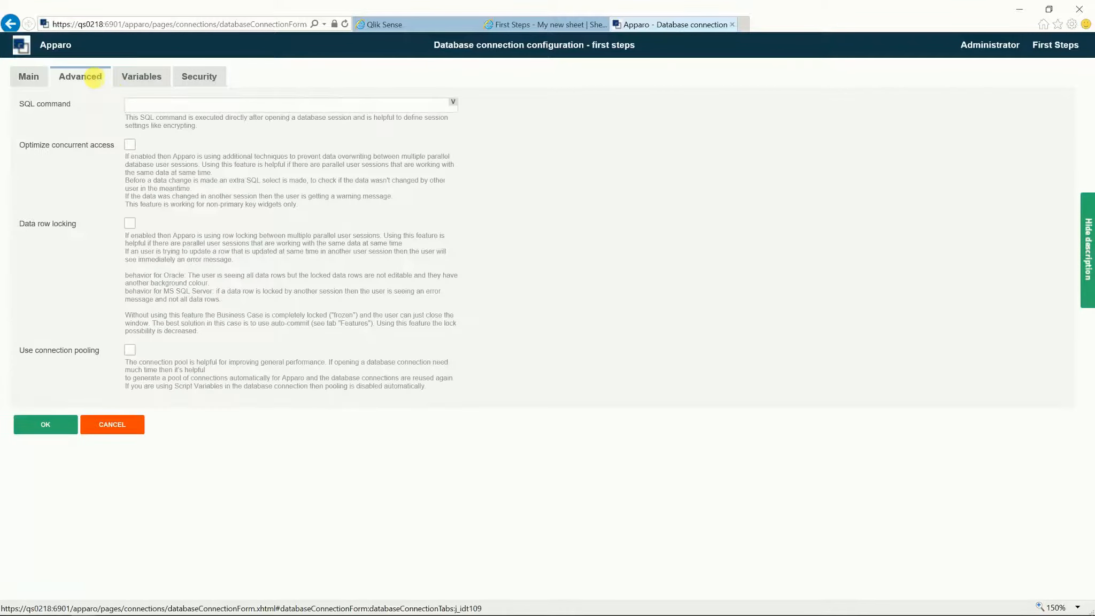
pyautogui.moveTo(21, 145); pyautogui.dragTo(104, 155)
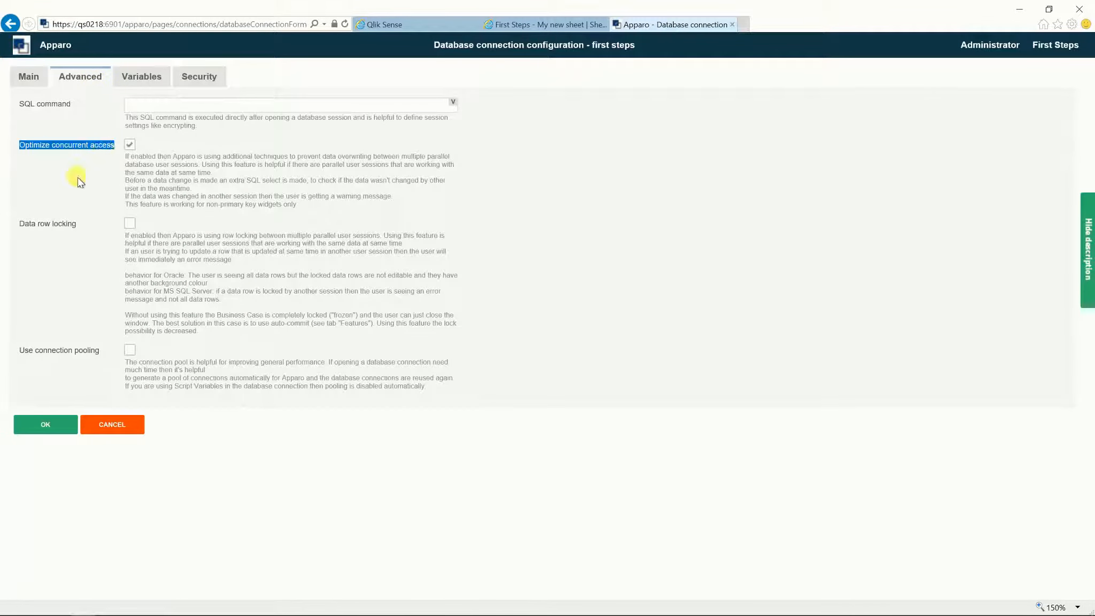
pyautogui.moveTo(17, 225); pyautogui.dragTo(76, 225)
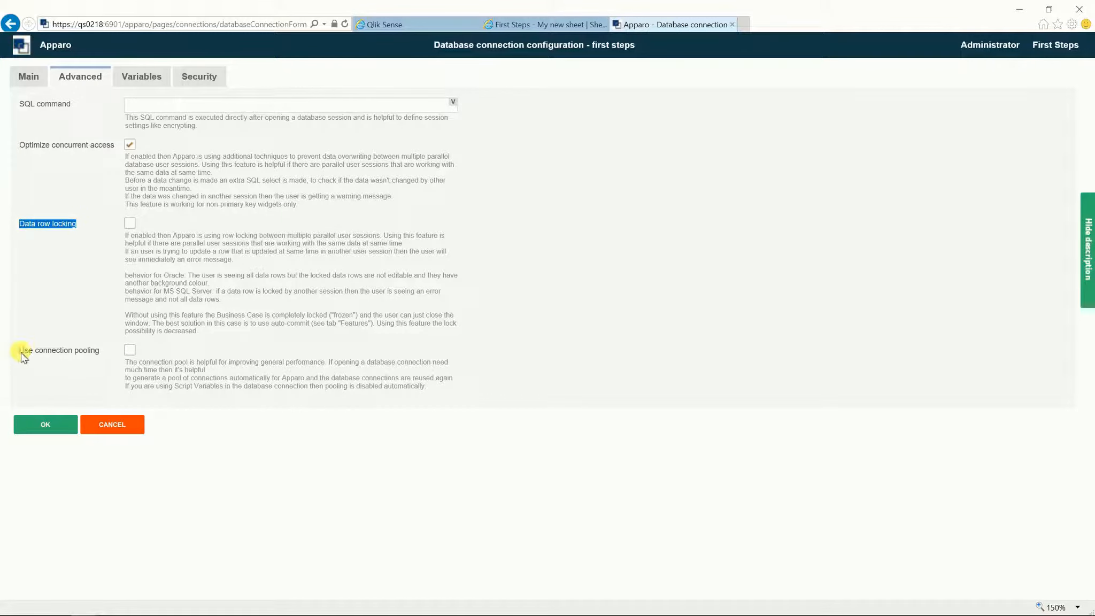
pyautogui.moveTo(20, 350); pyautogui.dragTo(100, 351)
pyautogui.click(144, 85)
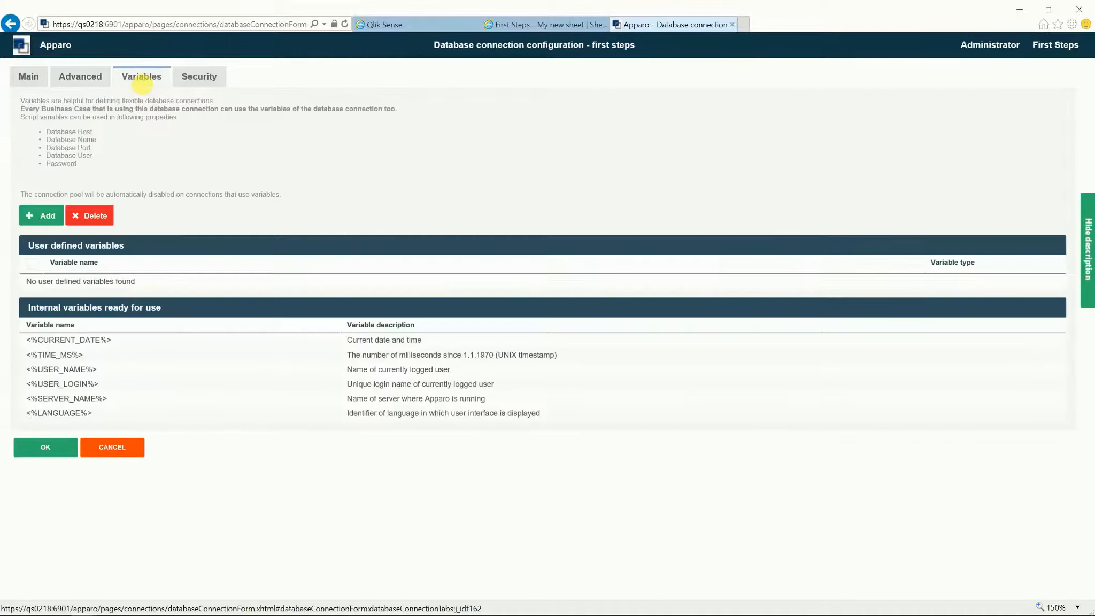
pyautogui.click(200, 81)
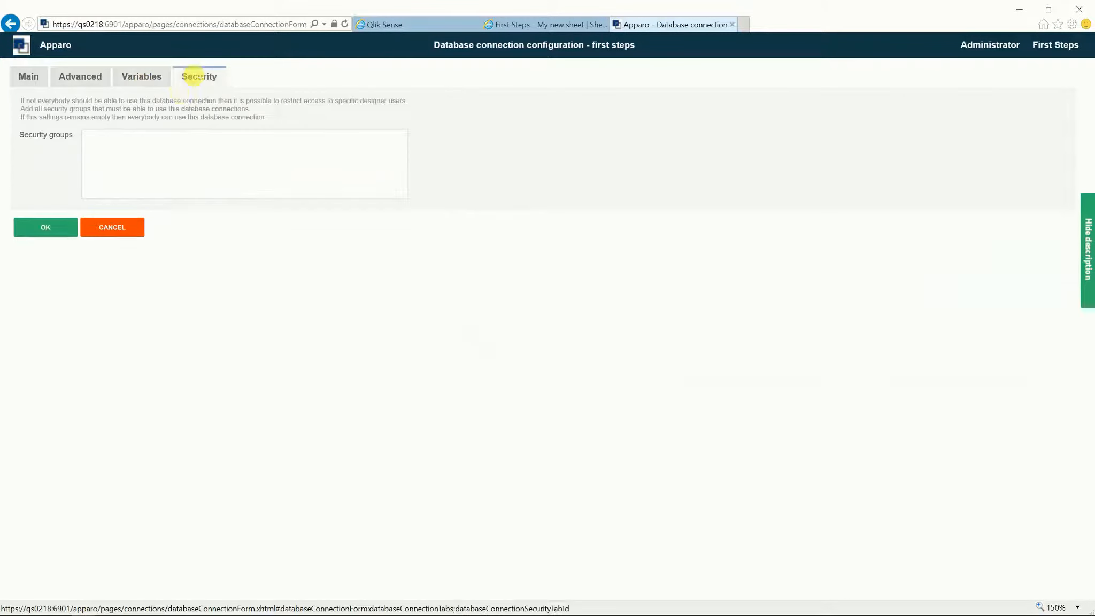
pyautogui.click(45, 227)
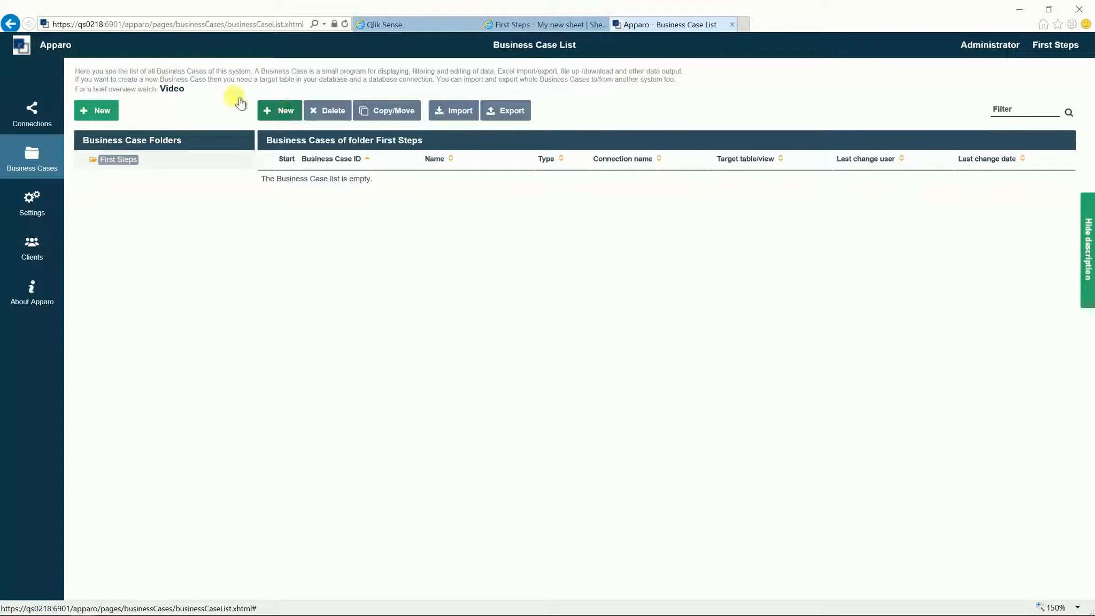
# Step: Read the business case explanation, then start a new business case in the First Steps folder
pyautogui.moveTo(143, 79); pyautogui.dragTo(186, 90)
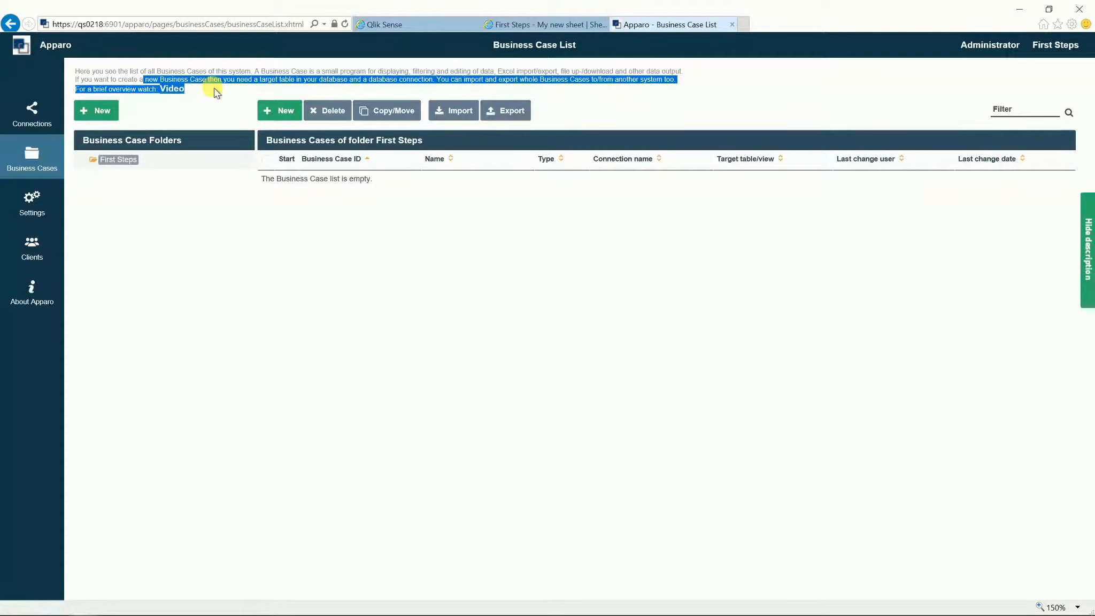
pyautogui.click(203, 108)
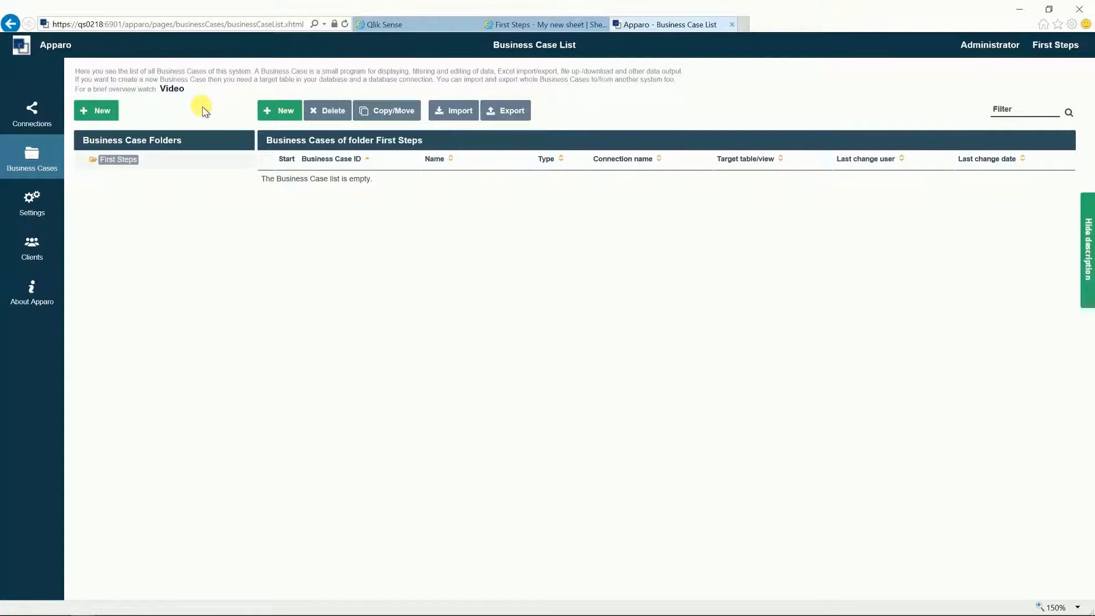
pyautogui.click(285, 111)
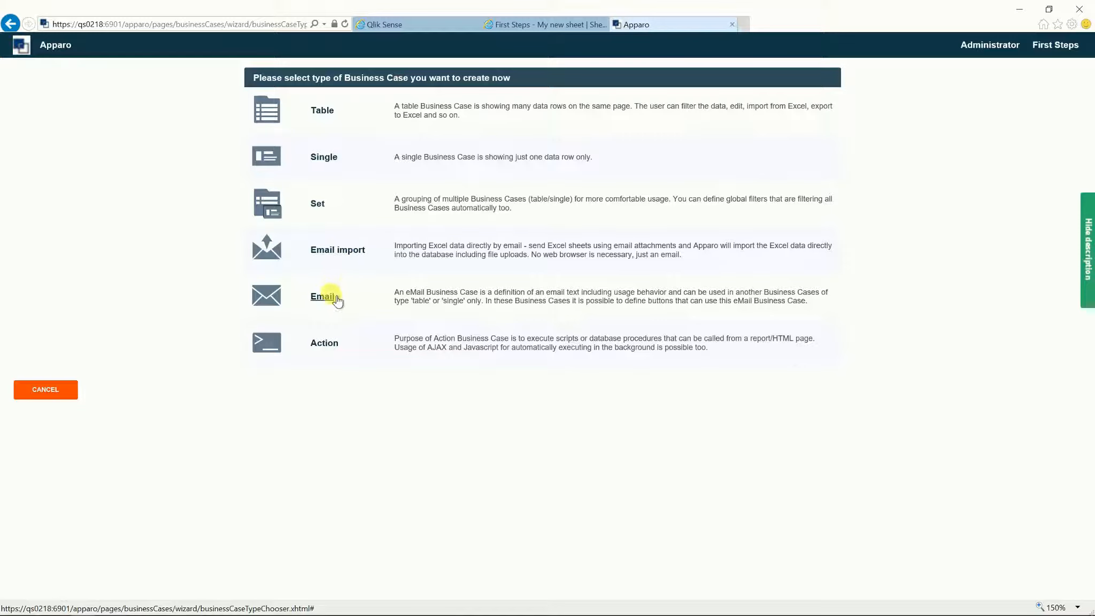
# Step: Define Table business case 'my first business case' on schema FESAMPLES, table SAMPLE_FORECAST1
pyautogui.click(325, 112)
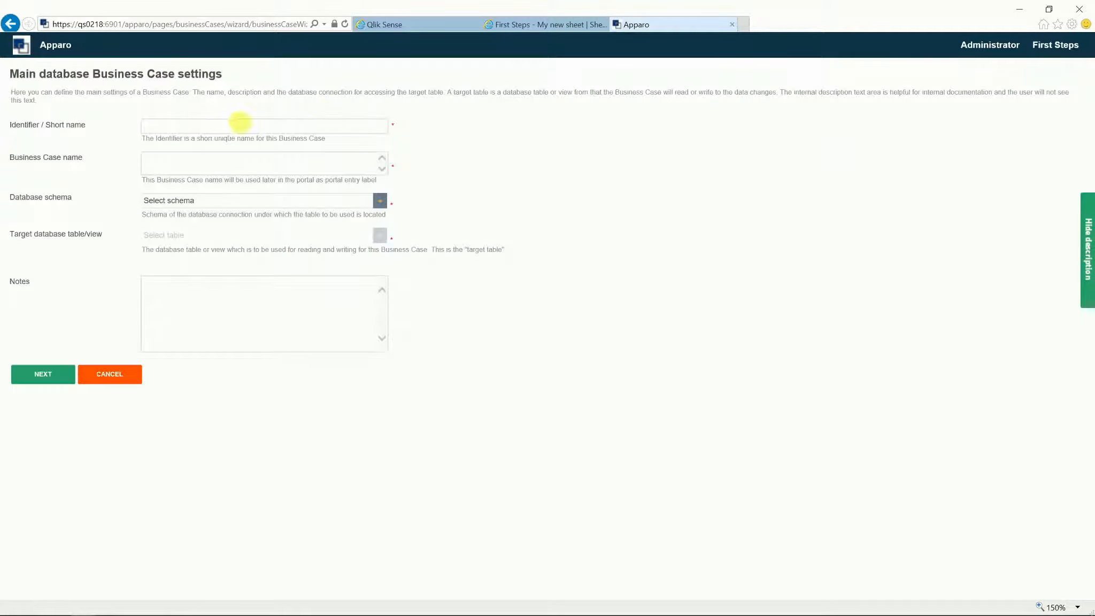
pyautogui.write('my first business caseThis is my ')
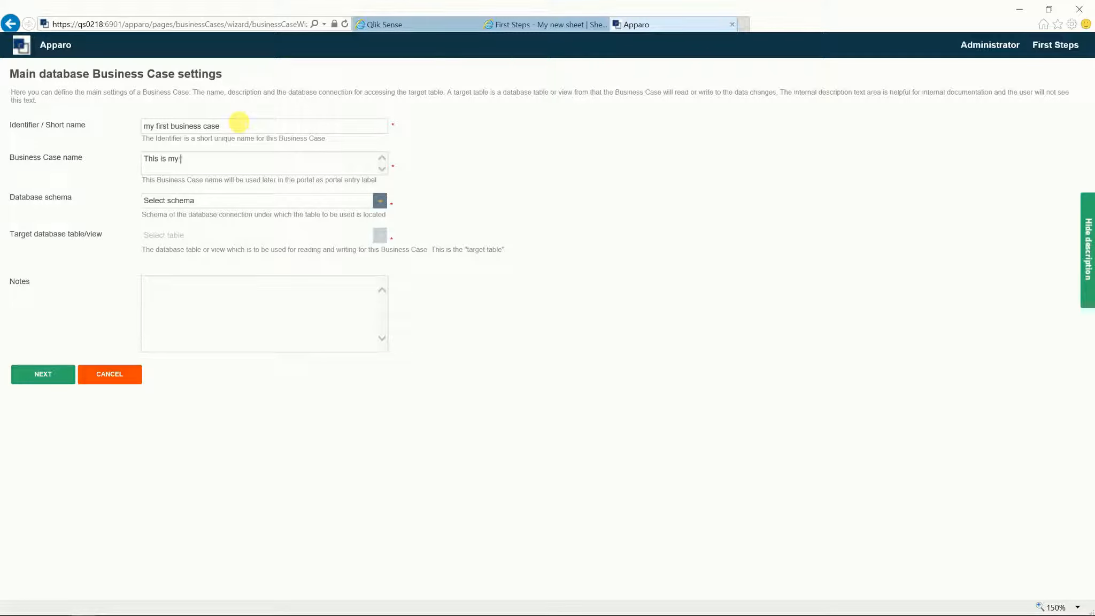
pyautogui.write('first business case')
pyautogui.click(208, 202)
pyautogui.press('f')
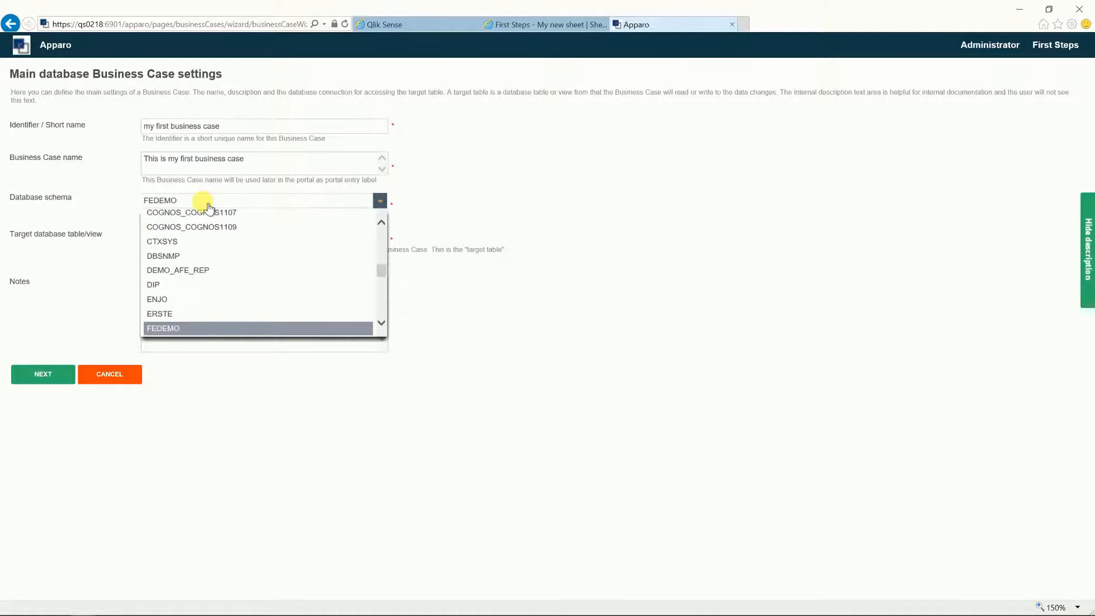
pyautogui.press('Down')
pyautogui.press('Return')
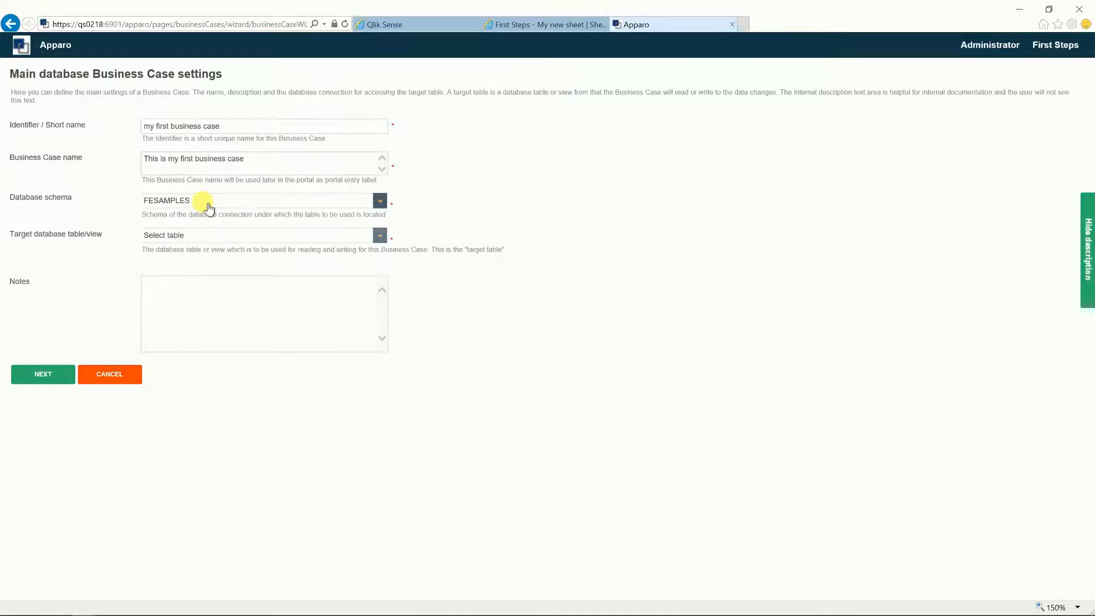
pyautogui.click(209, 235)
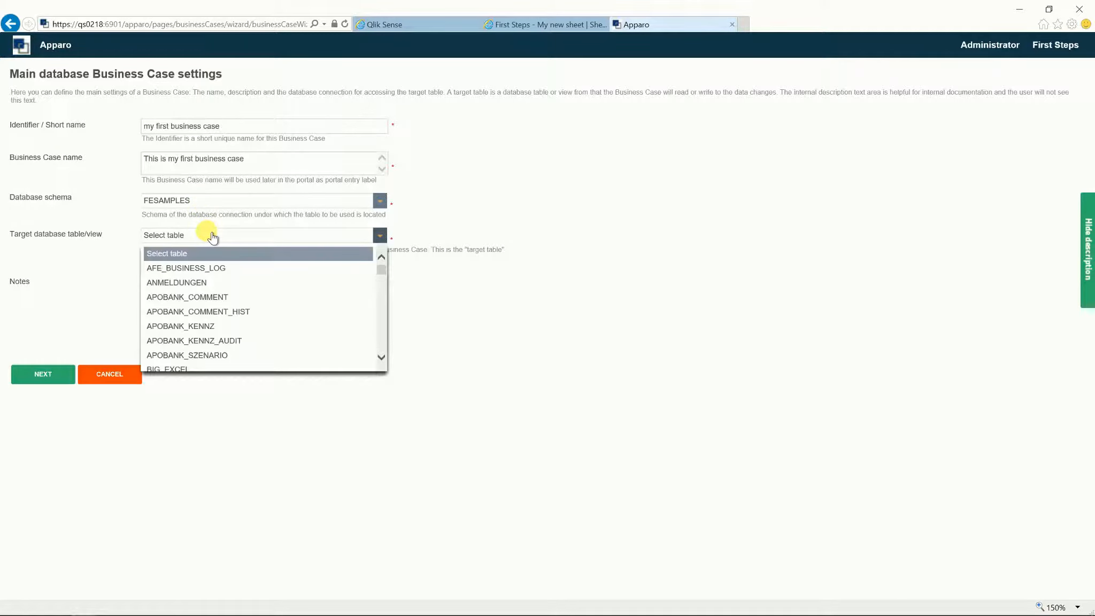
pyautogui.press('s')
pyautogui.press('s')
pyautogui.press('s')
pyautogui.press('s')
pyautogui.press('s')
pyautogui.press('s')
pyautogui.press('s')
pyautogui.press('s')
pyautogui.press('s')
pyautogui.press('s')
pyautogui.press('s')
pyautogui.press('s')
pyautogui.press('s')
pyautogui.press('s')
pyautogui.press('s')
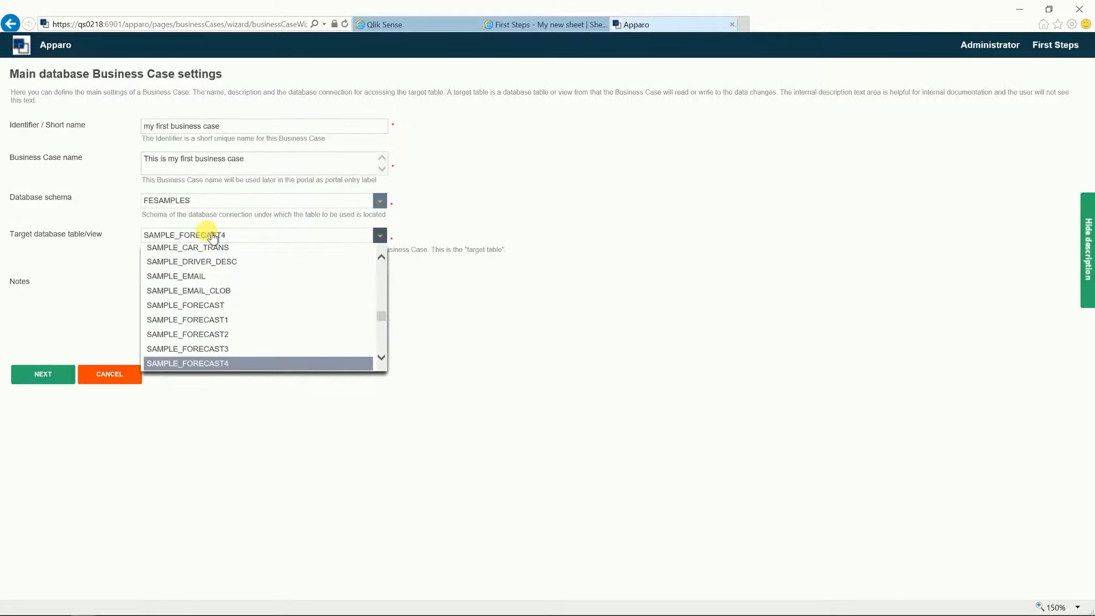
pyautogui.press('Up')
pyautogui.press('Up')
pyautogui.press('Up')
pyautogui.press('Return')
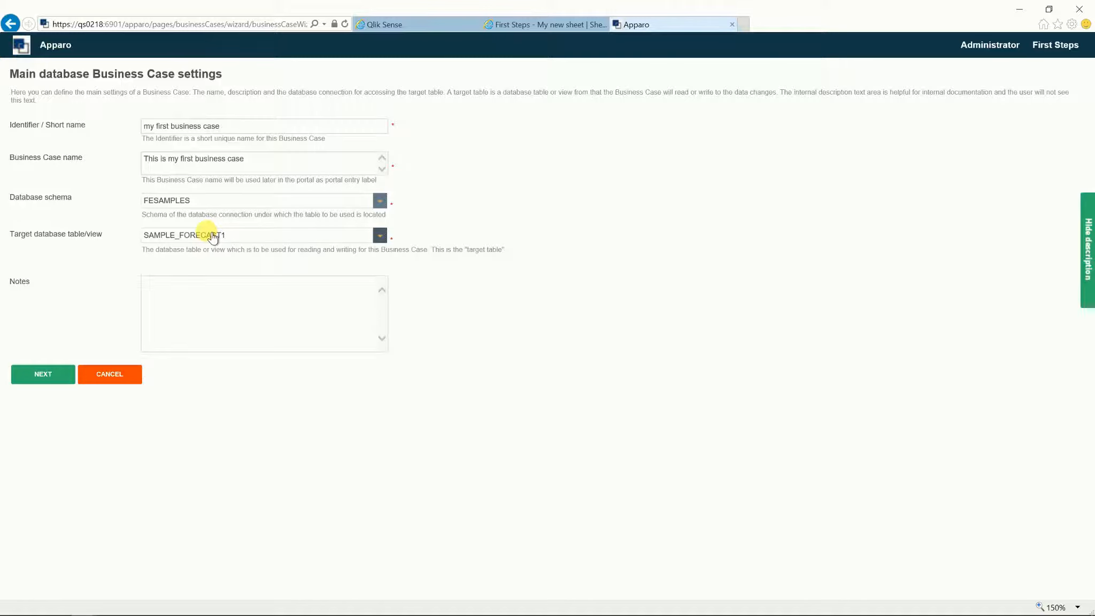
# Step: Add the note 'this is my first planning business case' and continue to the designer
pyautogui.click(208, 322)
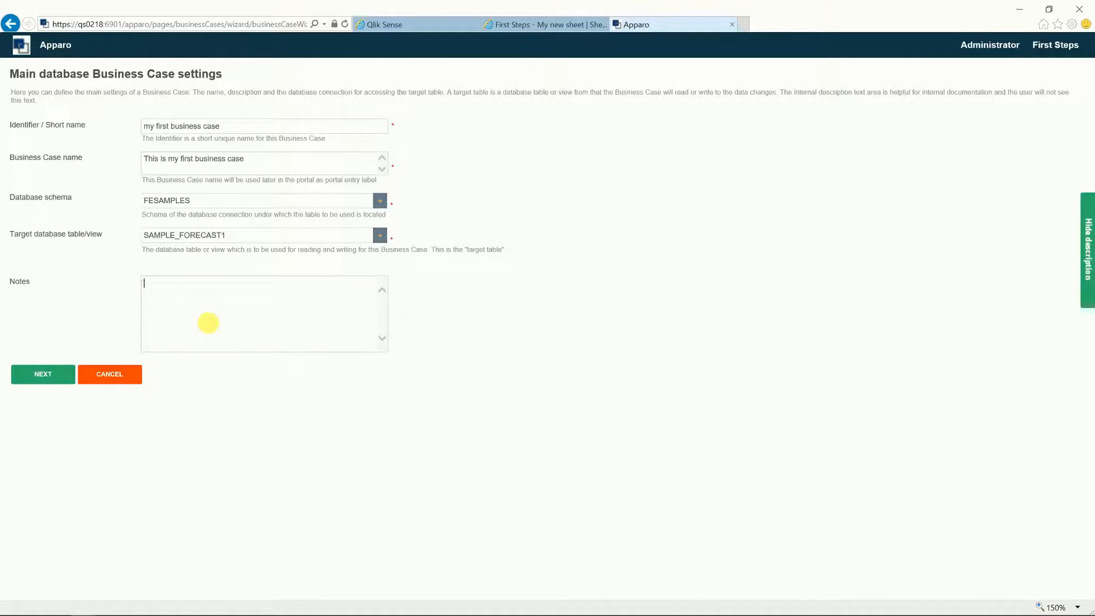
pyautogui.write('this is my first planning business case')
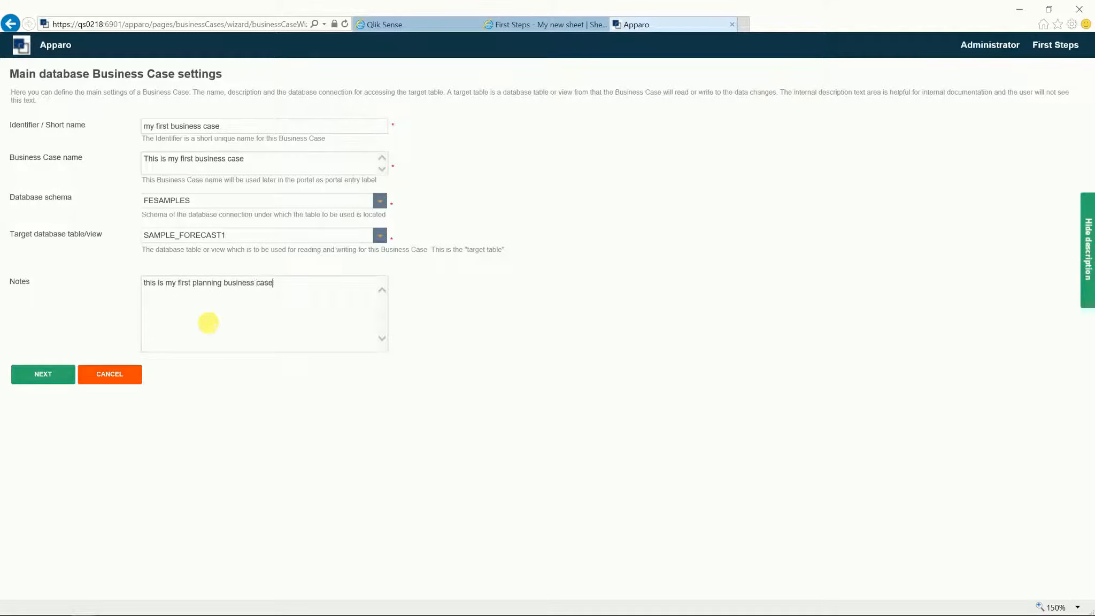
pyautogui.click(56, 380)
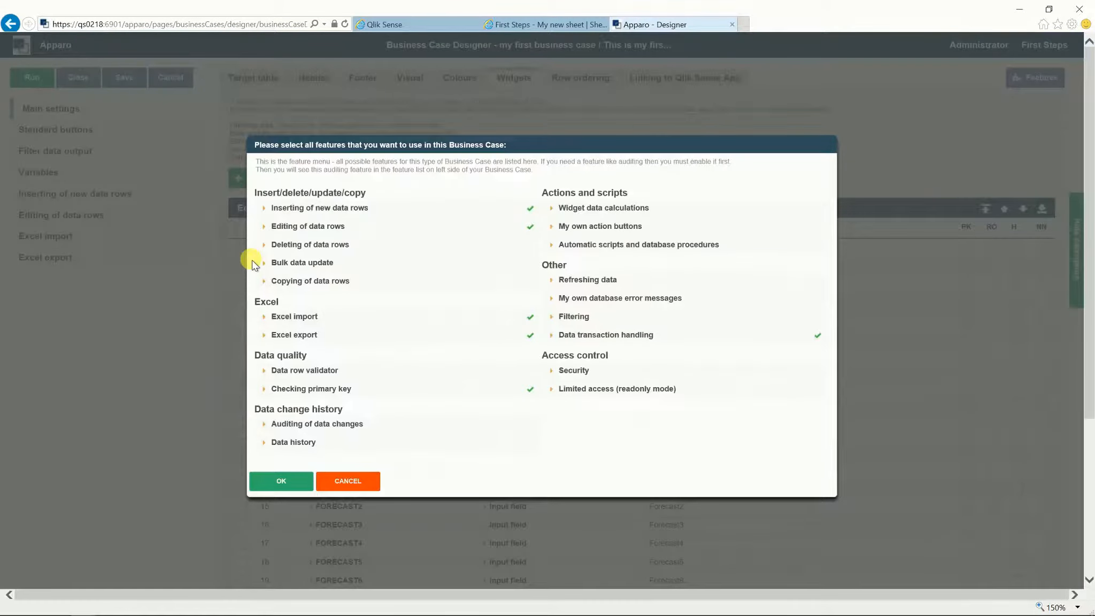
# Step: Enable deleting of data rows, Excel file import and the data row validator
pyautogui.click(270, 211)
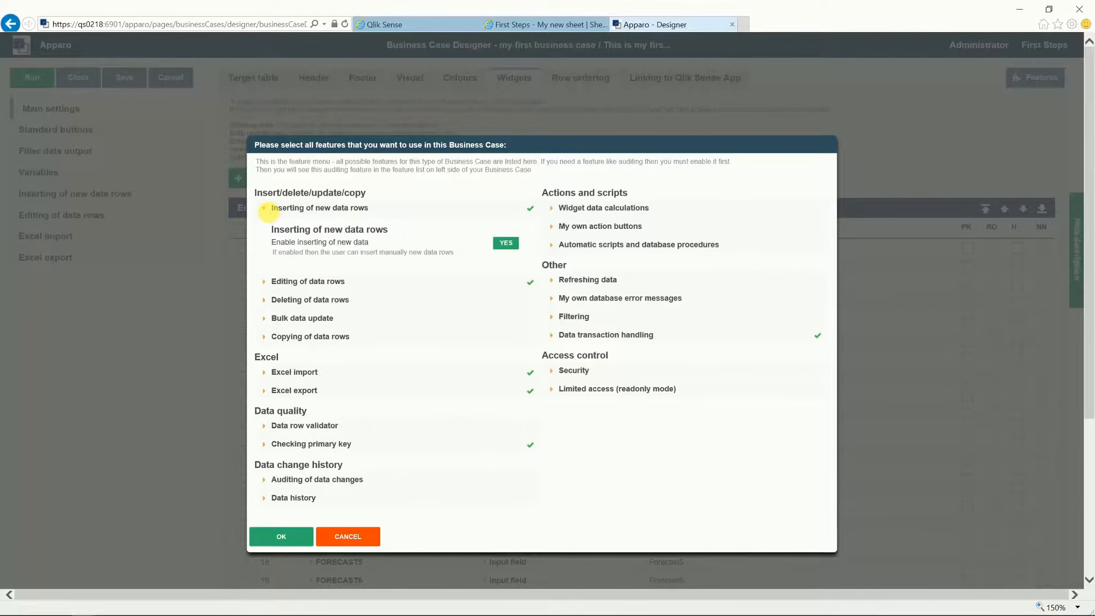
pyautogui.click(270, 212)
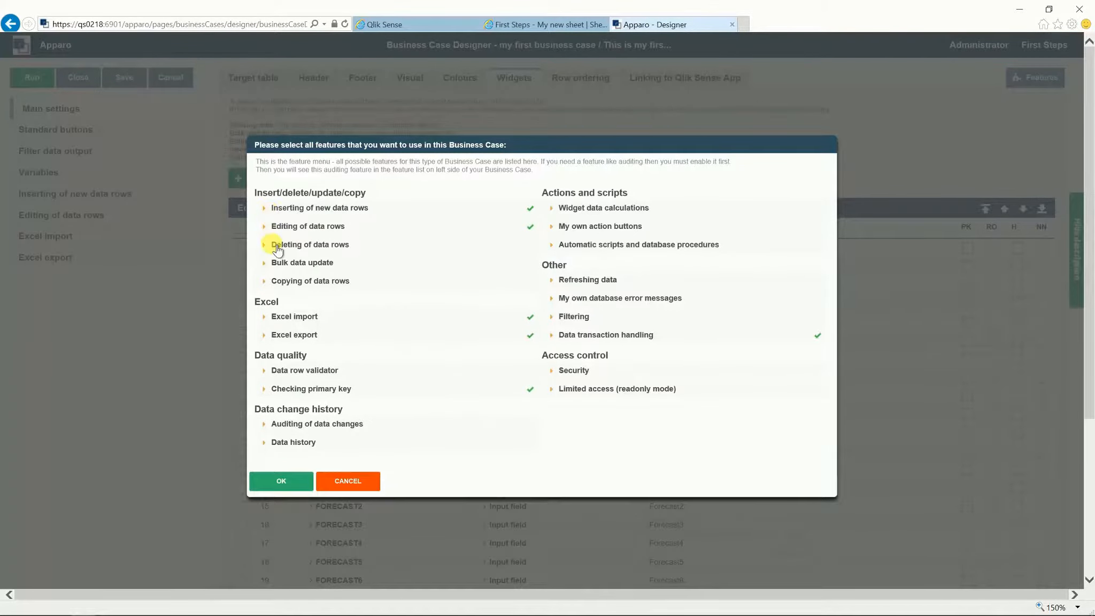
pyautogui.click(273, 245)
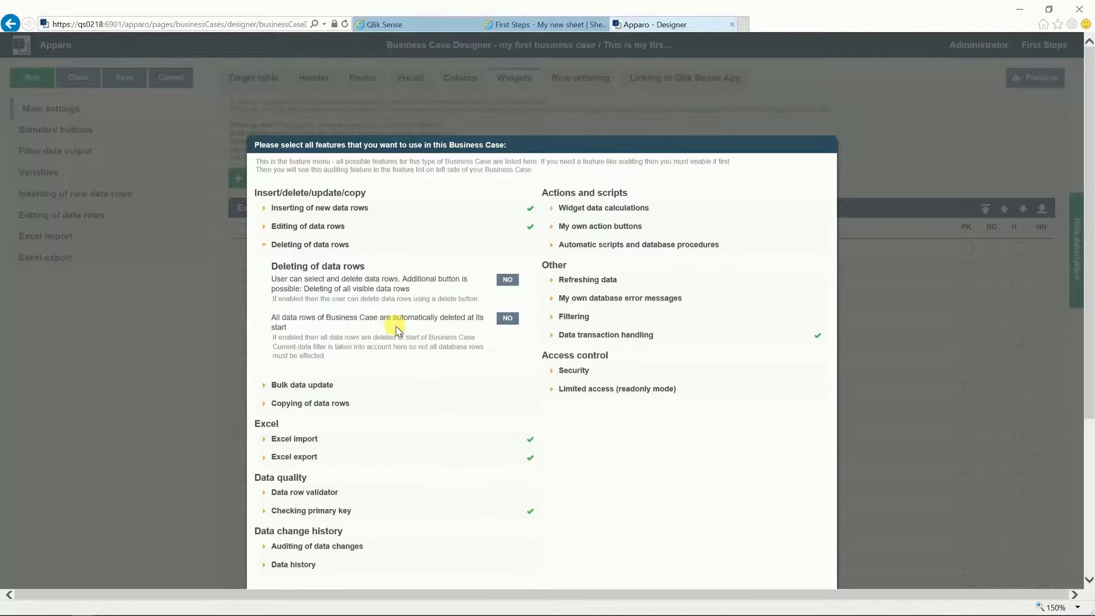
pyautogui.click(508, 280)
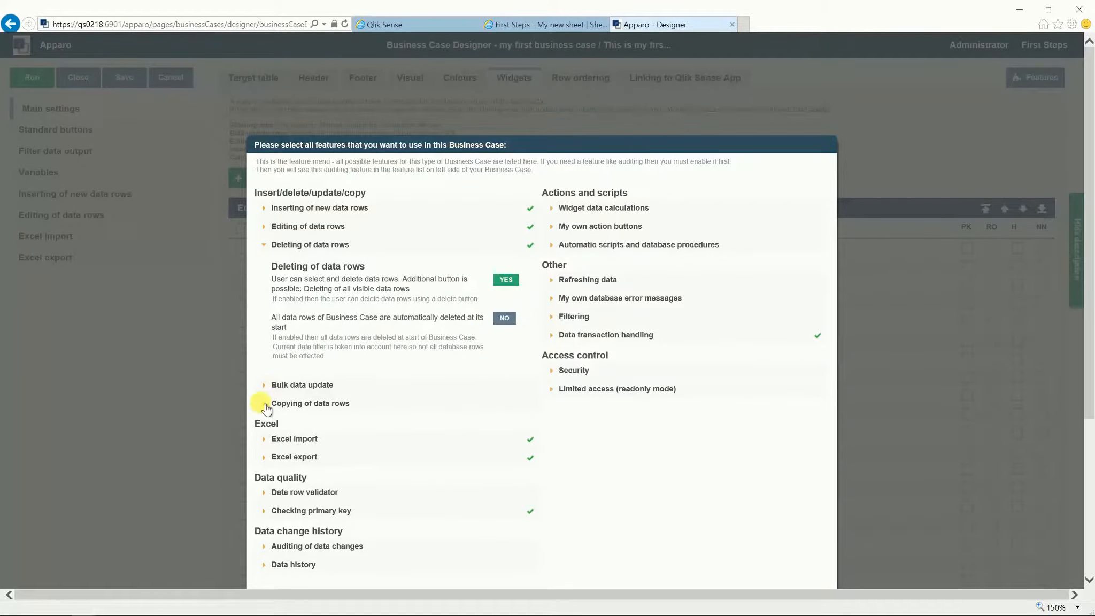
pyautogui.click(270, 439)
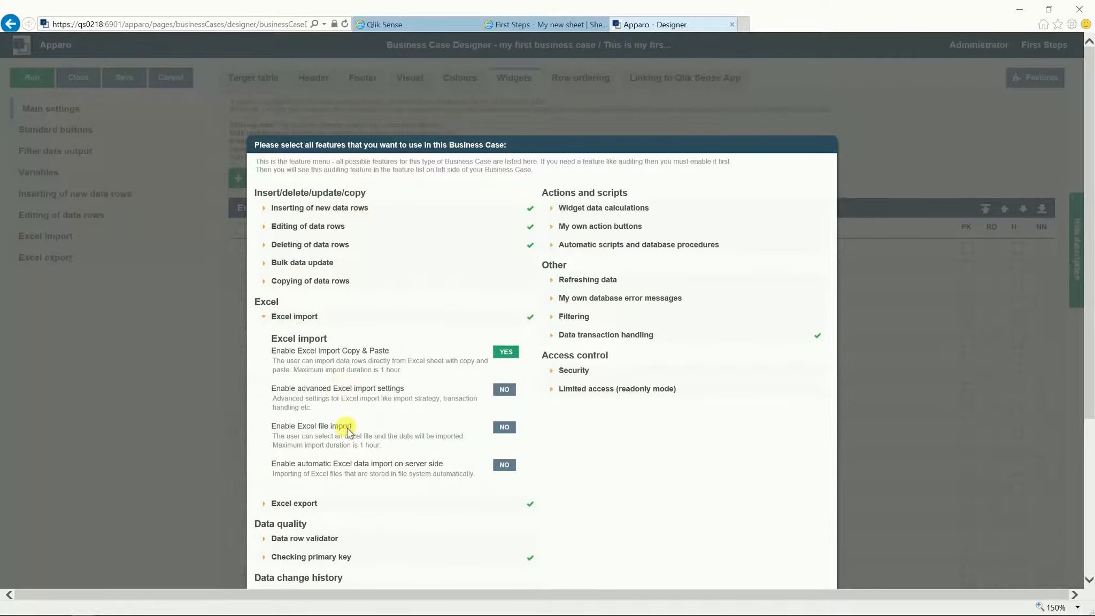
pyautogui.click(504, 430)
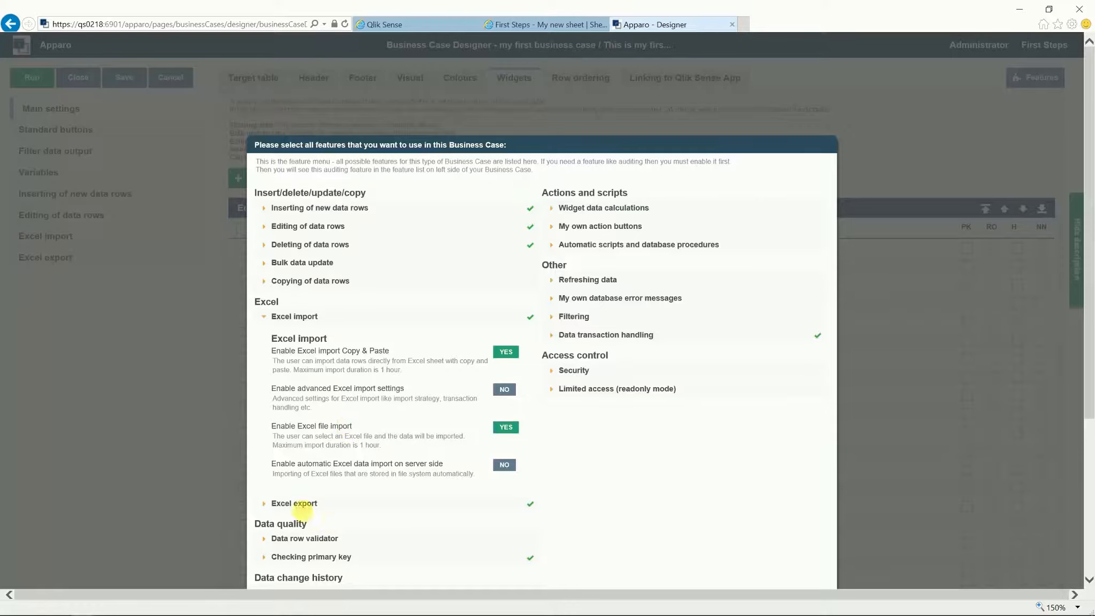
pyautogui.click(274, 539)
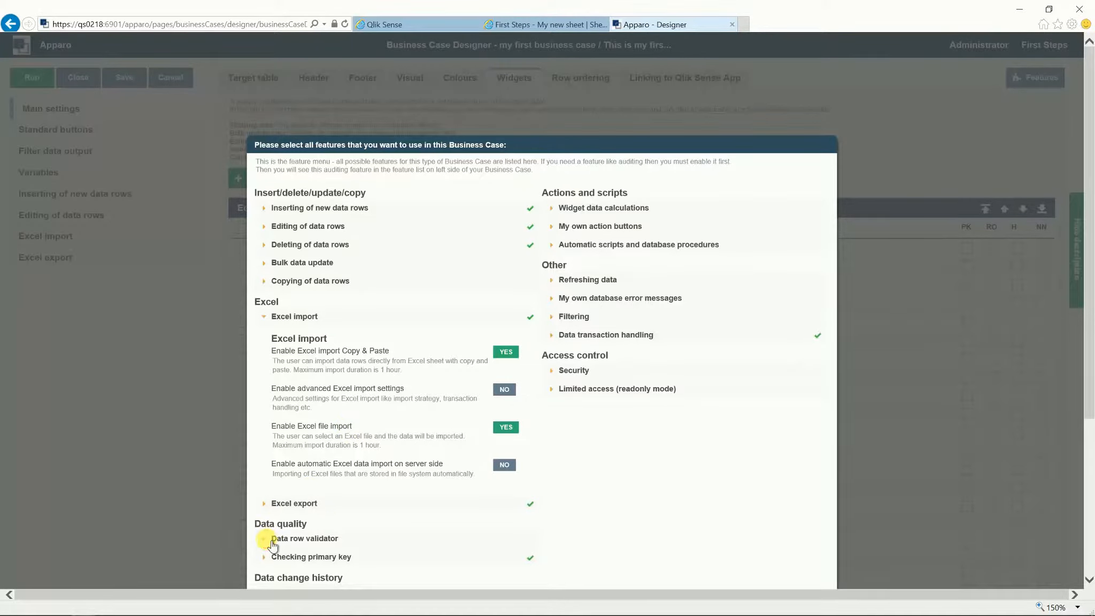
pyautogui.click(498, 406)
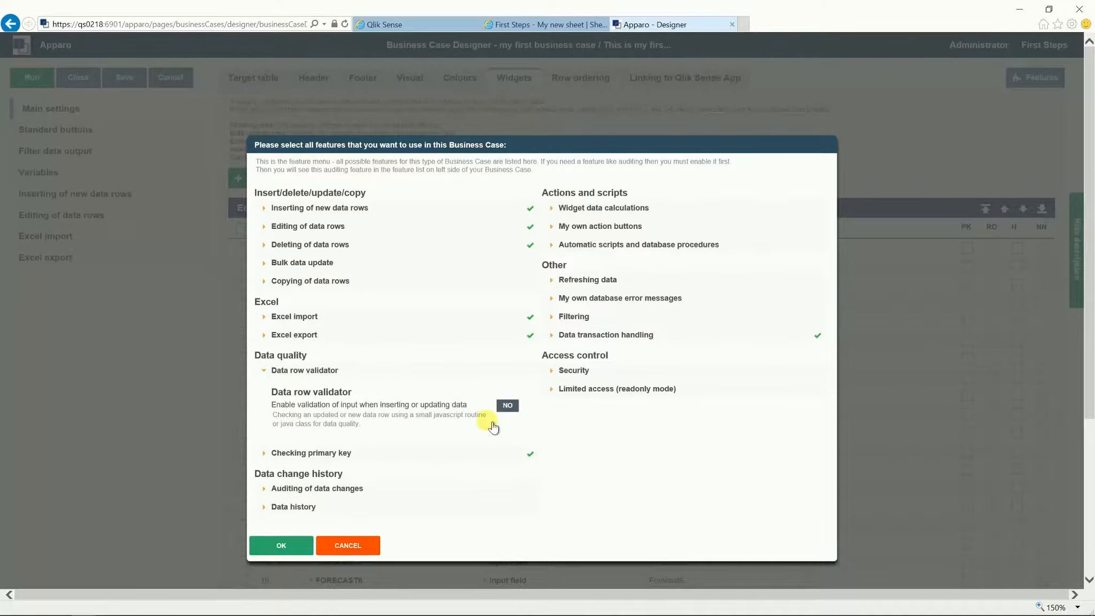
# Step: Review the auditing, refreshing data and security options without changing them
pyautogui.click(270, 489)
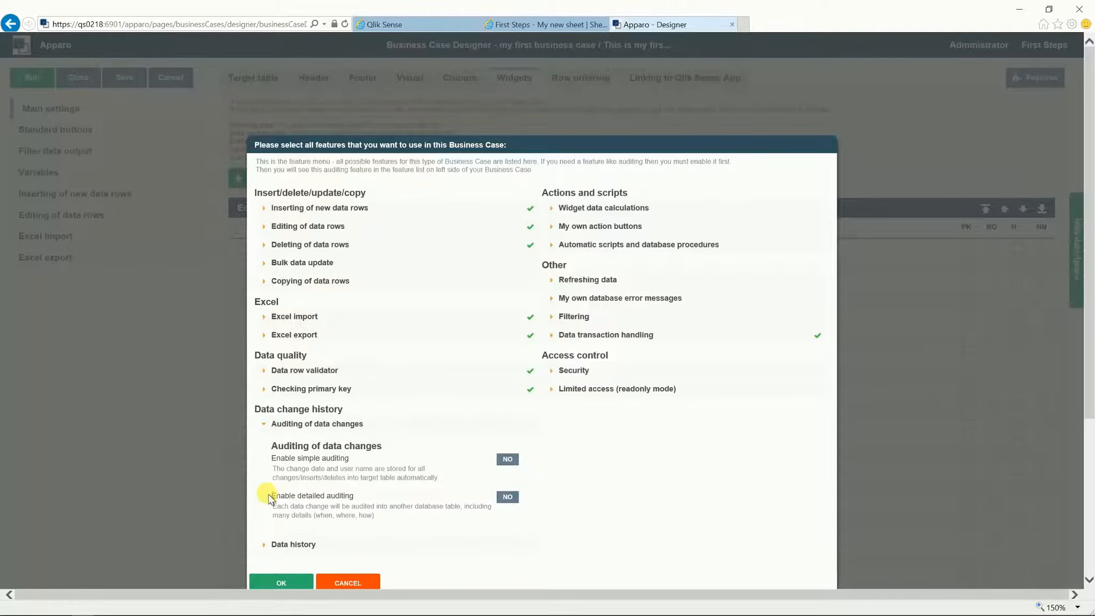
pyautogui.click(269, 423)
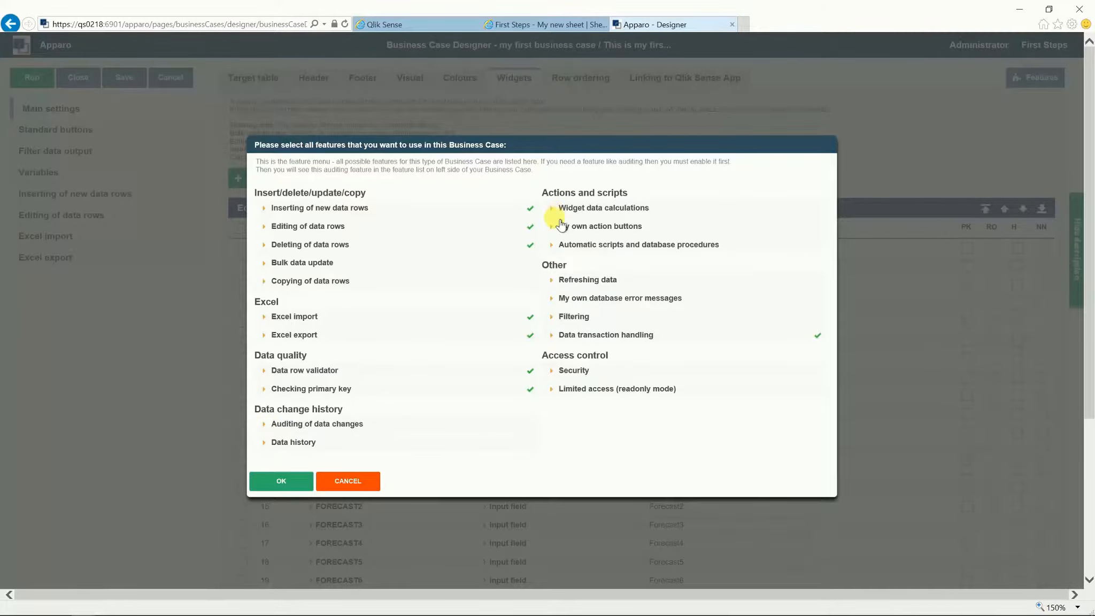
pyautogui.click(557, 281)
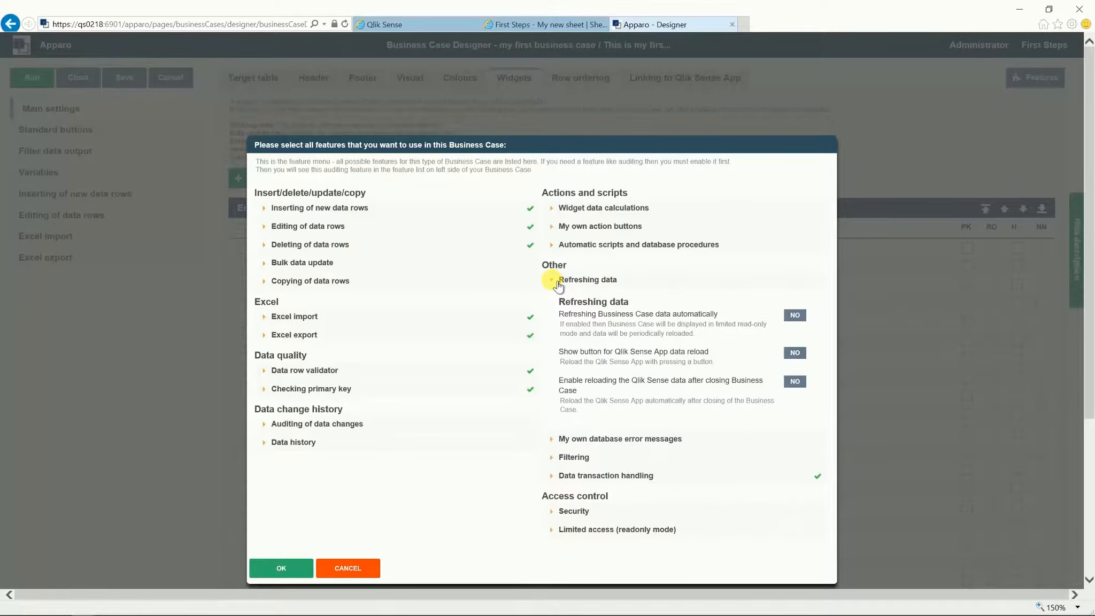
pyautogui.click(557, 282)
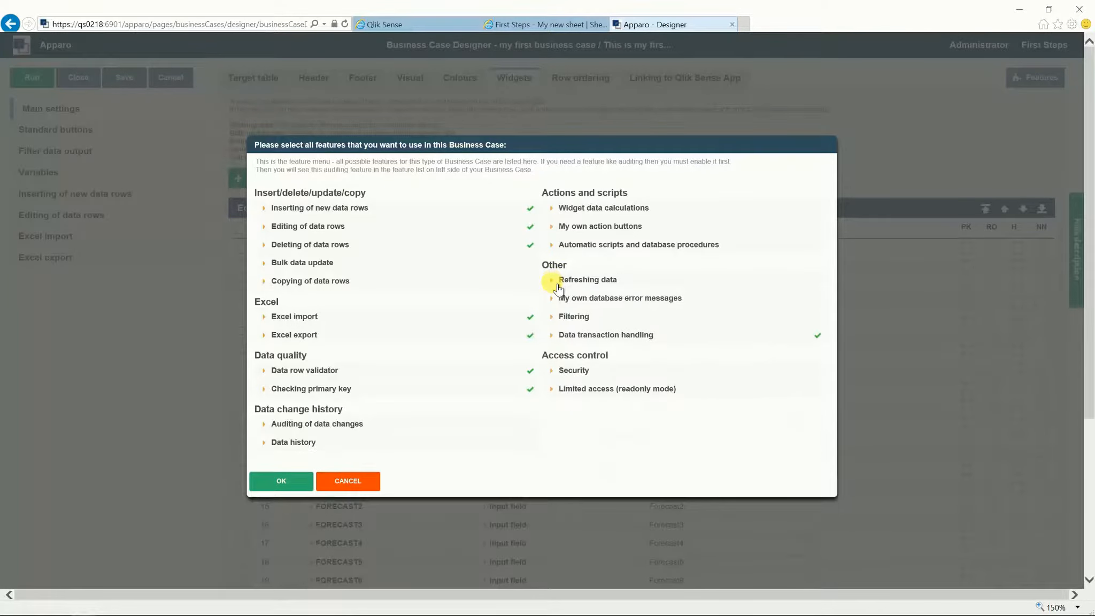
pyautogui.click(556, 374)
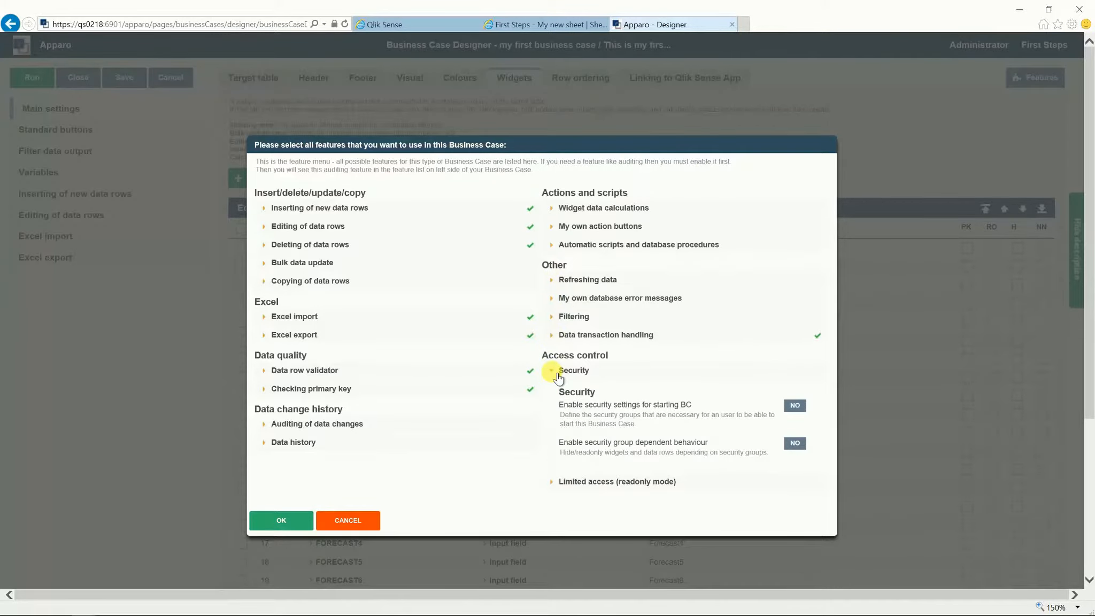
pyautogui.click(557, 371)
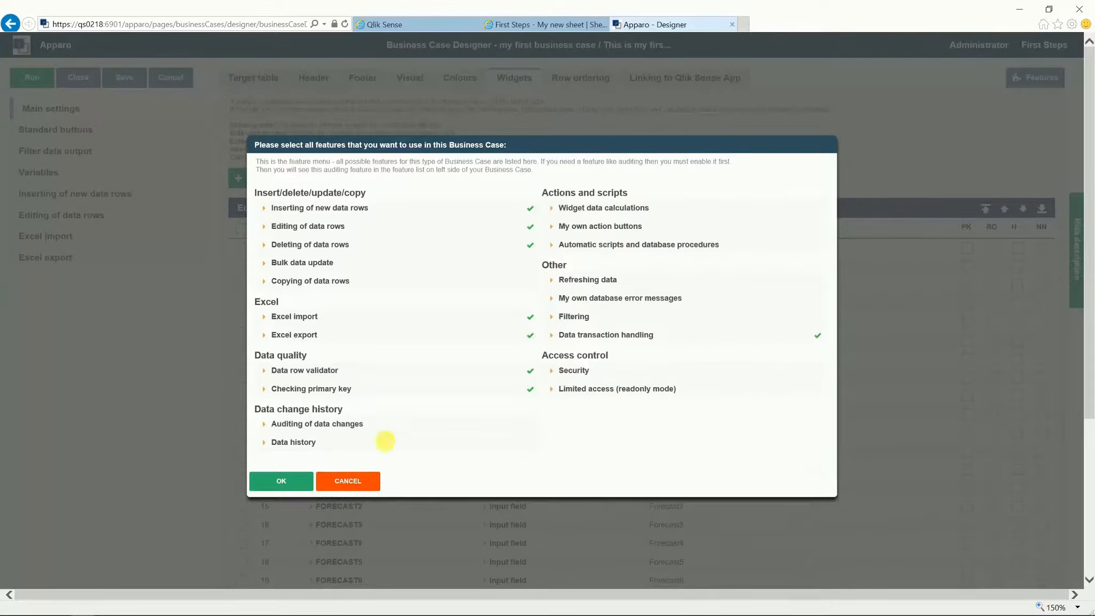
# Step: Confirm the chosen features and mark PRODUCT_ID and OFFICE_ID as primary key columns
pyautogui.click(286, 481)
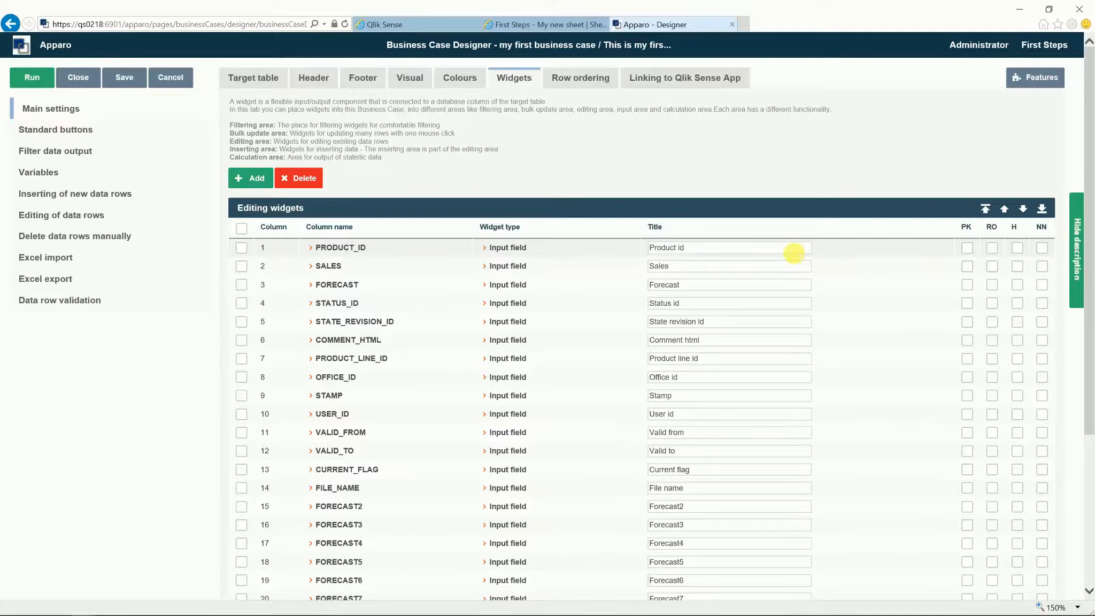
pyautogui.scroll(-3, 829, 257)
pyautogui.scroll(3, 829, 257)
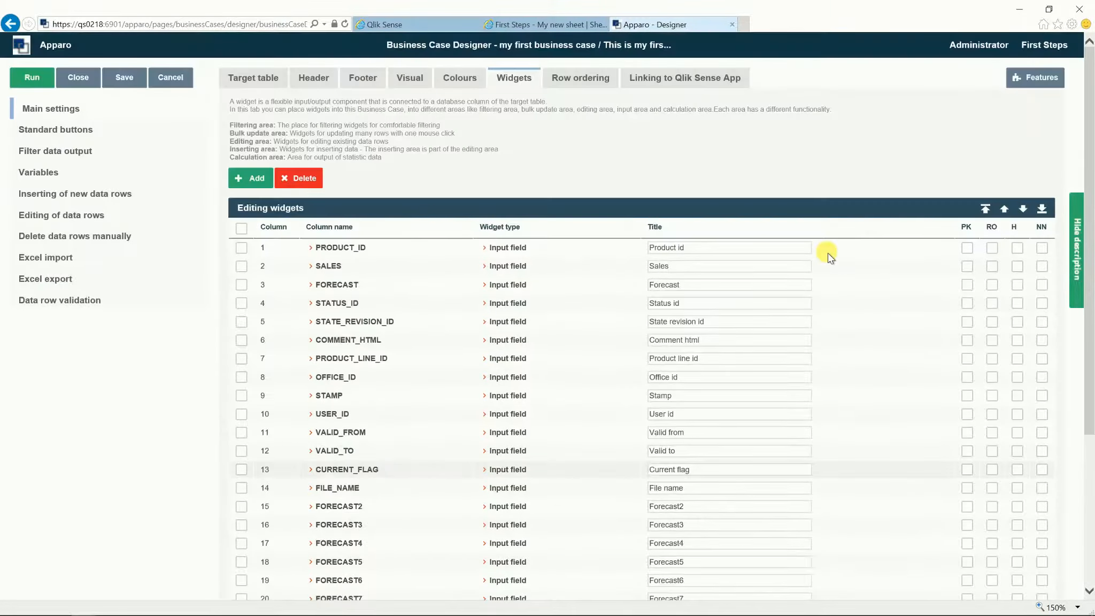
pyautogui.click(969, 248)
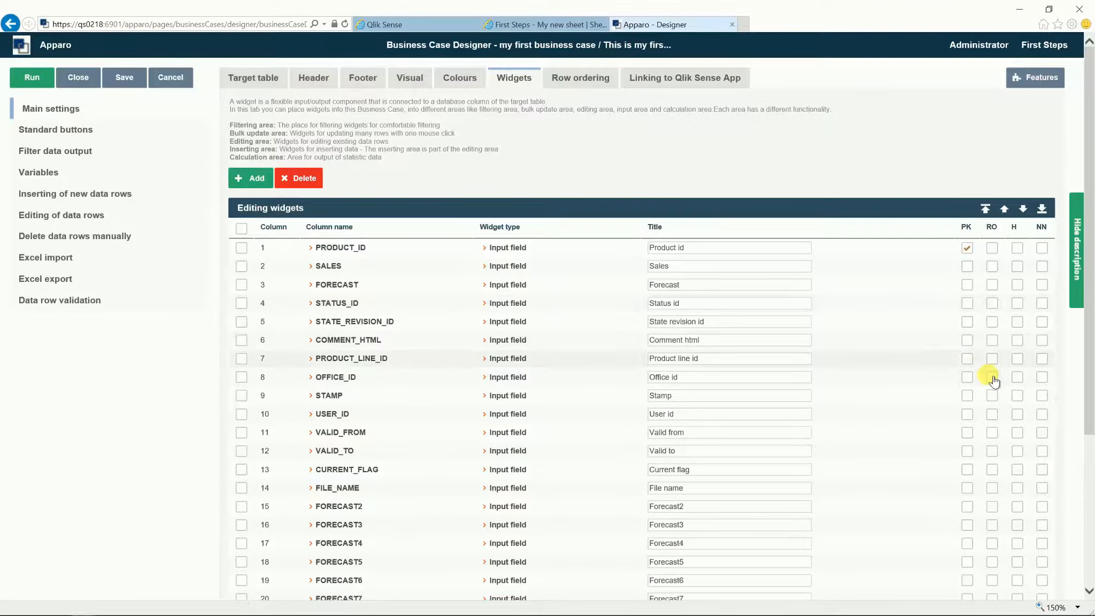
pyautogui.click(966, 377)
# Step: Look through the Header, Footer, Visual and Colours settings, then return to the widget list
pyautogui.click(314, 80)
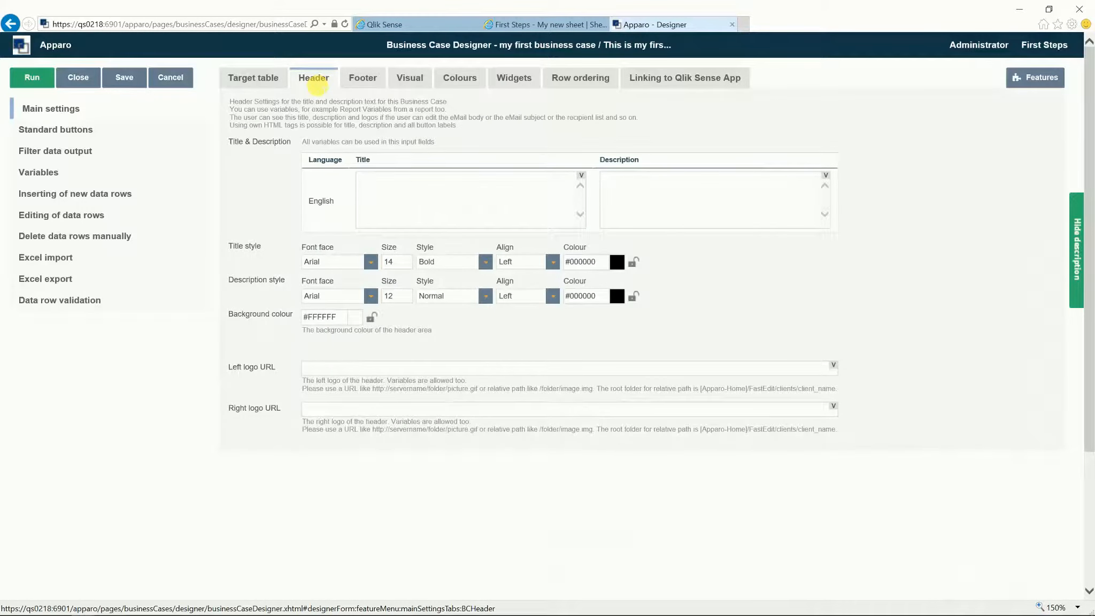
pyautogui.click(361, 81)
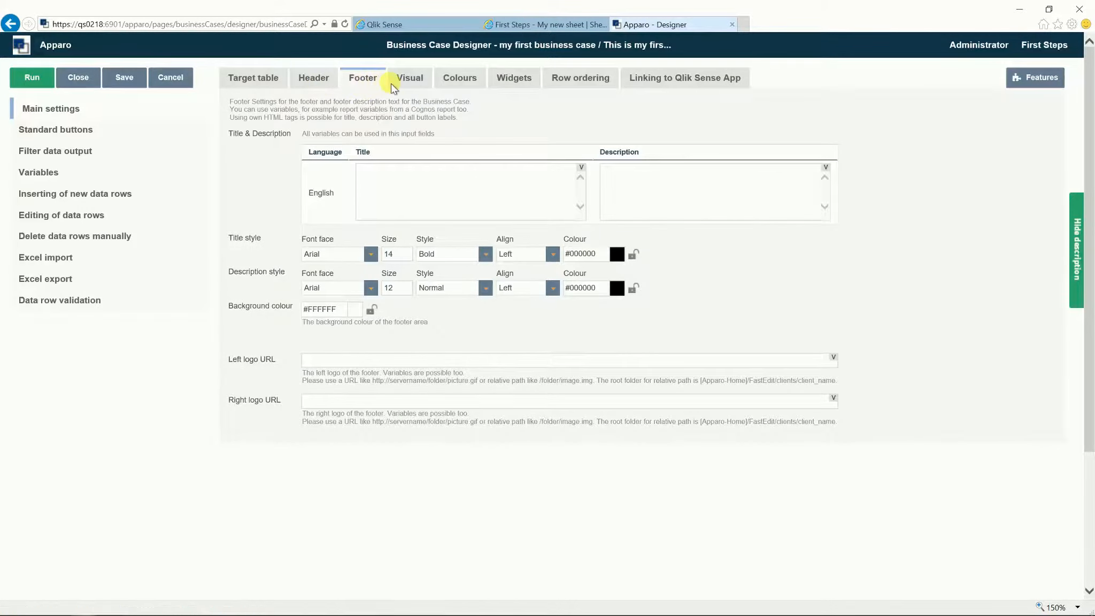
pyautogui.click(409, 81)
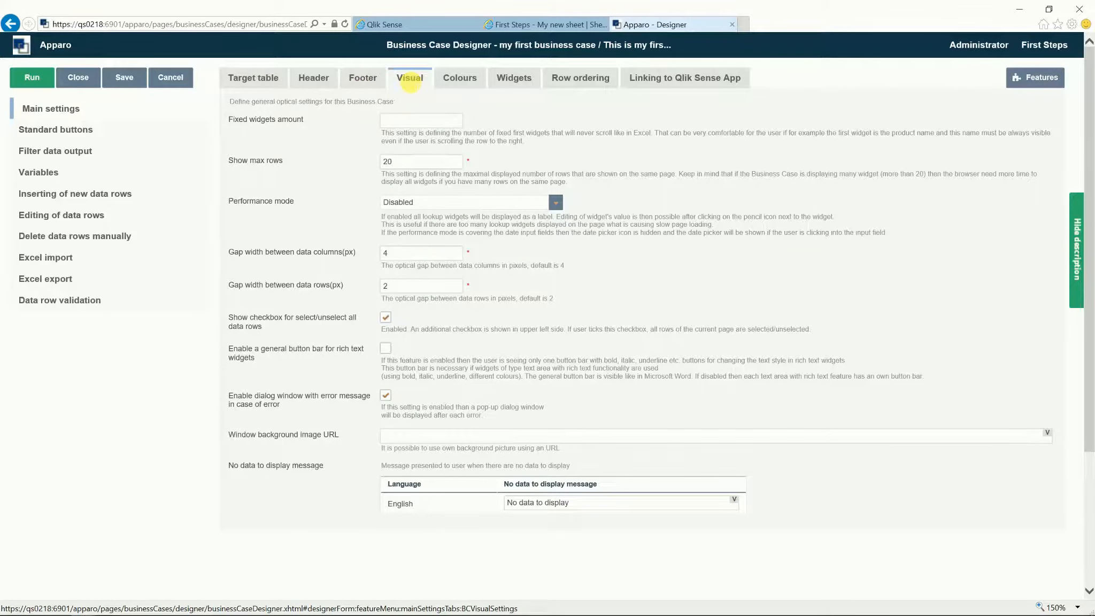
pyautogui.click(459, 79)
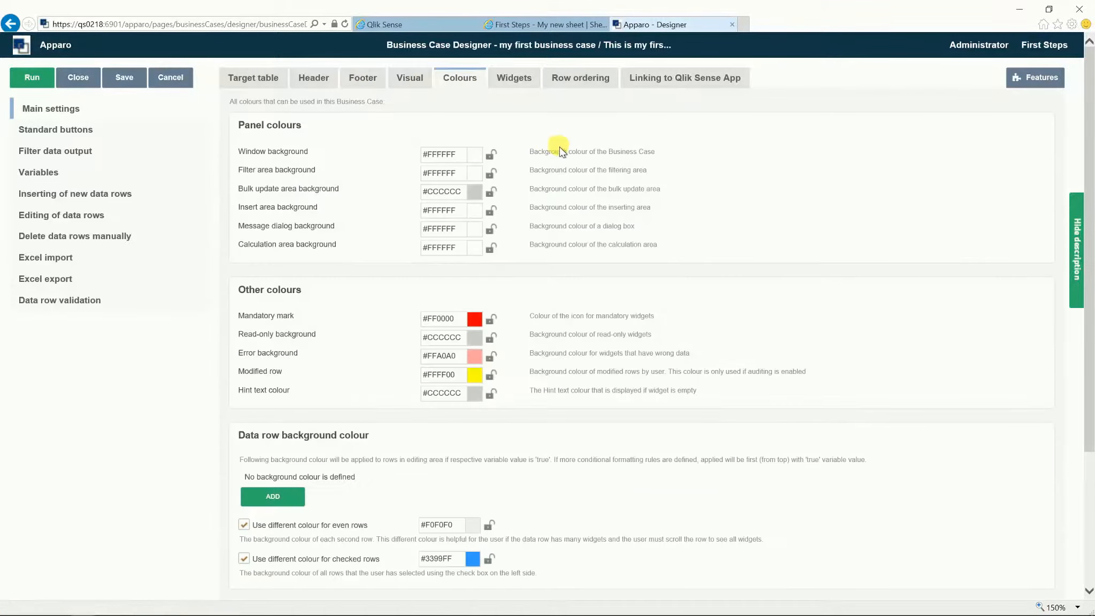
pyautogui.scroll(-3, 557, 147)
pyautogui.scroll(3, 558, 146)
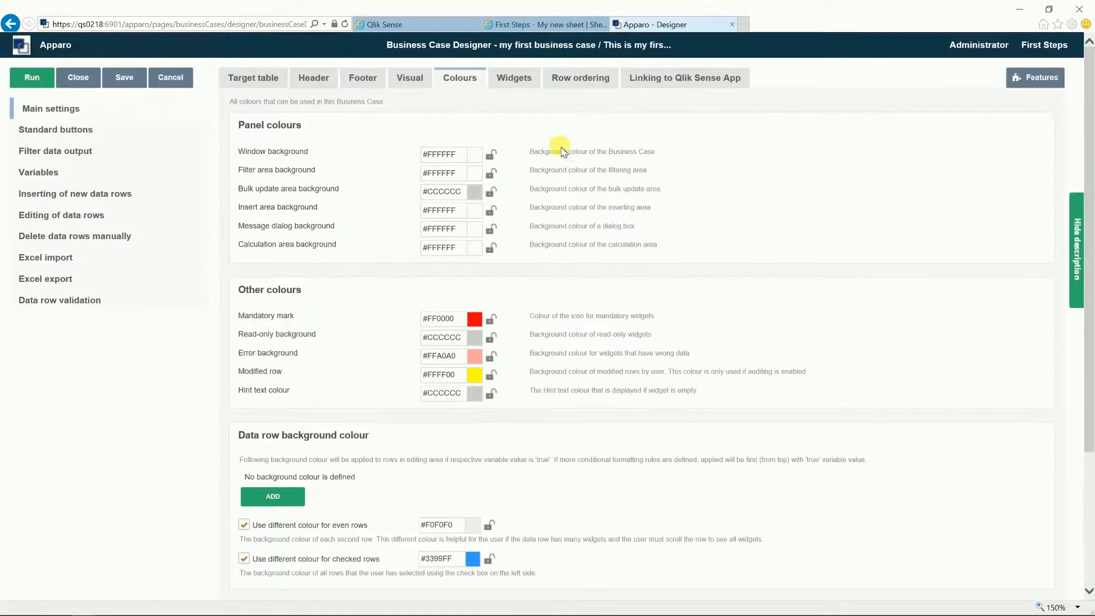
pyautogui.click(514, 78)
# Step: Add Manufacturer id as an ascending row-ordering column
pyautogui.click(568, 80)
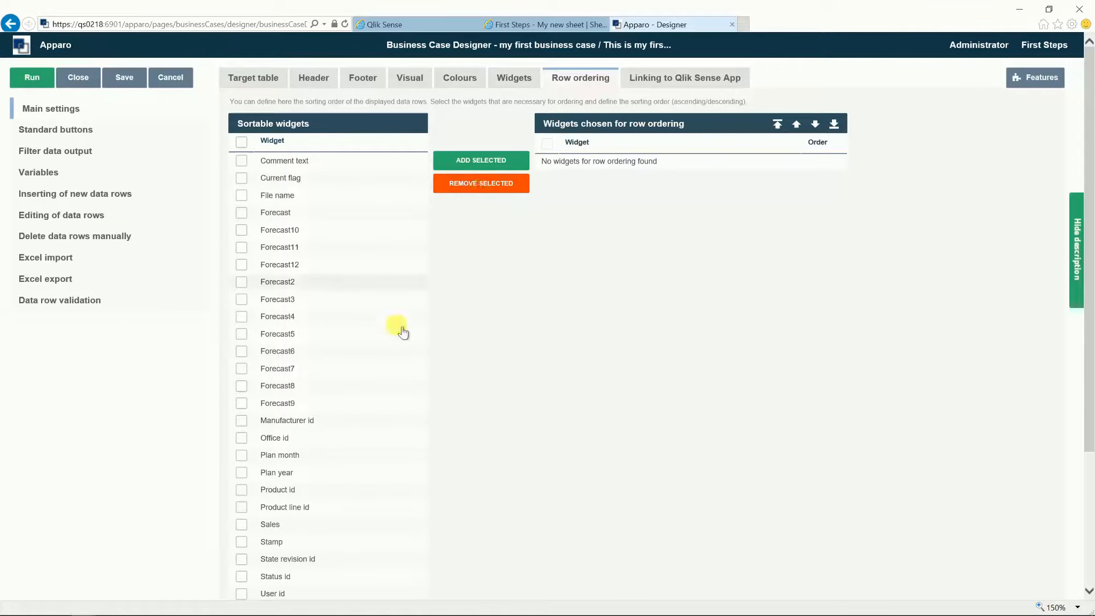
pyautogui.click(260, 422)
pyautogui.click(481, 160)
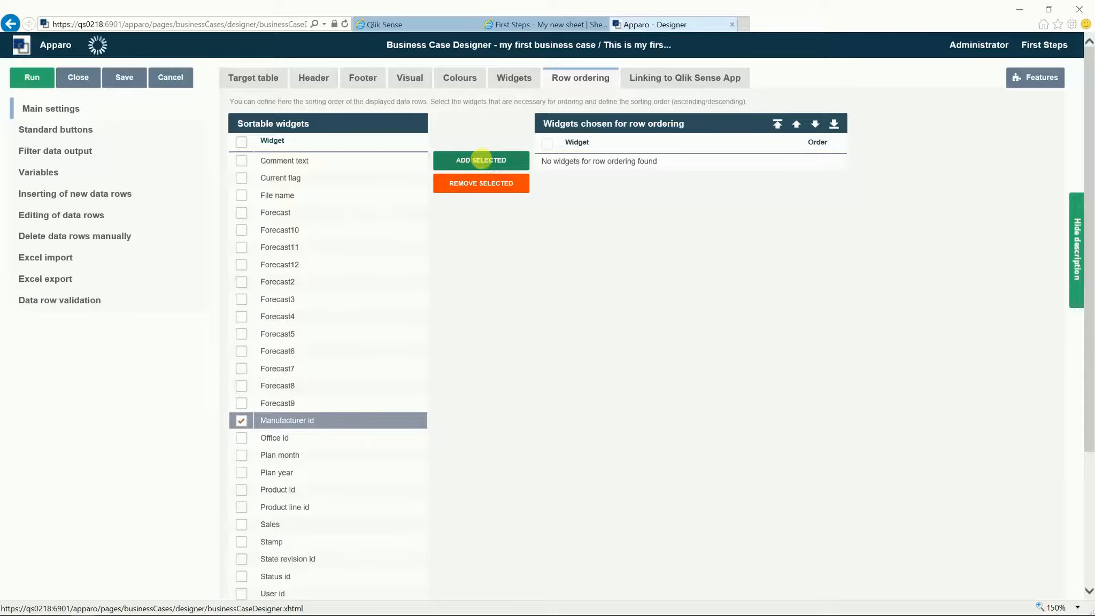
# Step: Show the Linking to Qlik Sense App settings listing Business Case ID 'my first business case'
pyautogui.click(640, 82)
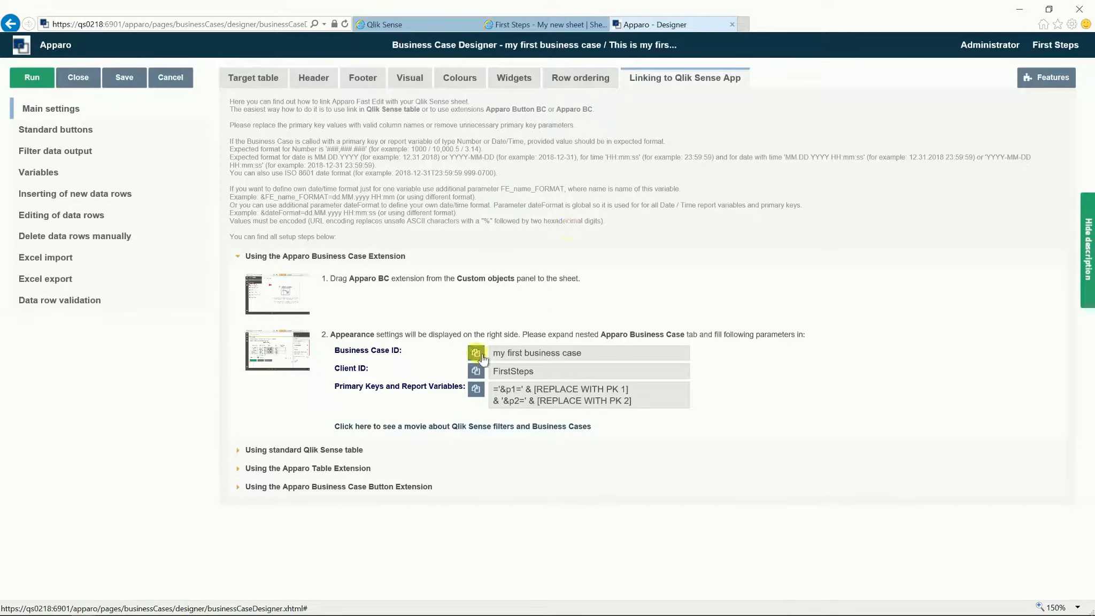
# Step: Place an Apparo Business Case object on the Qlik Sense sheet and enlarge it downward
pyautogui.click(537, 23)
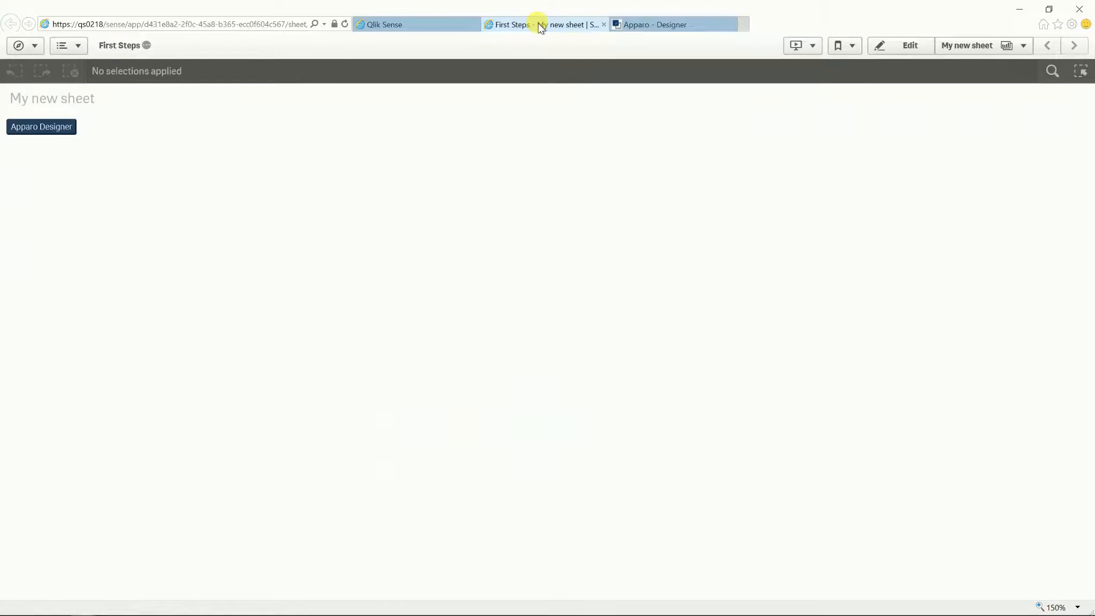
pyautogui.click(892, 45)
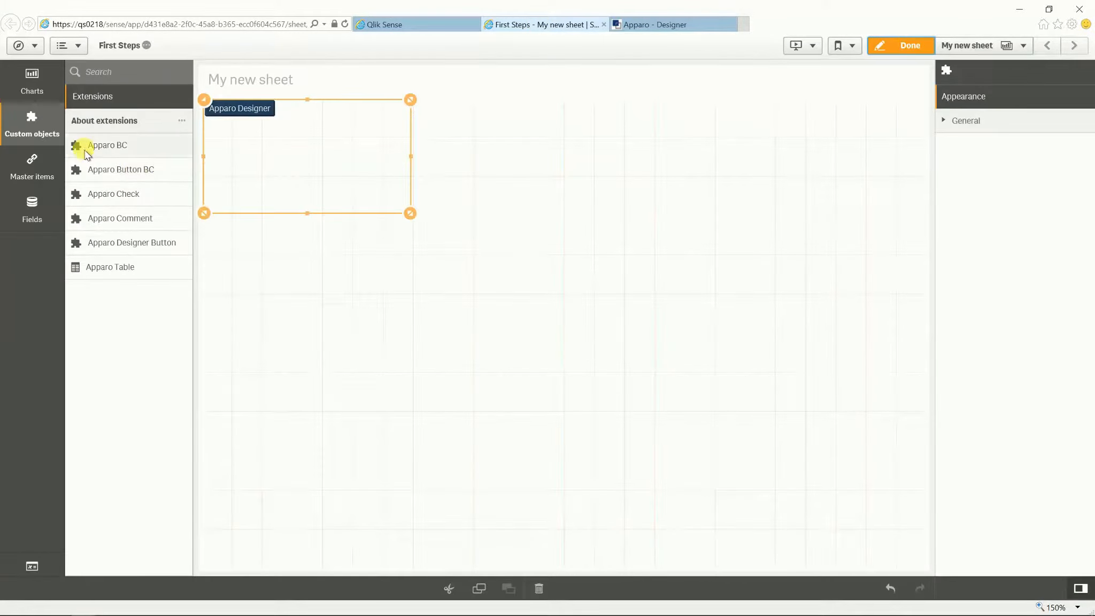
pyautogui.moveTo(76, 145); pyautogui.dragTo(402, 279)
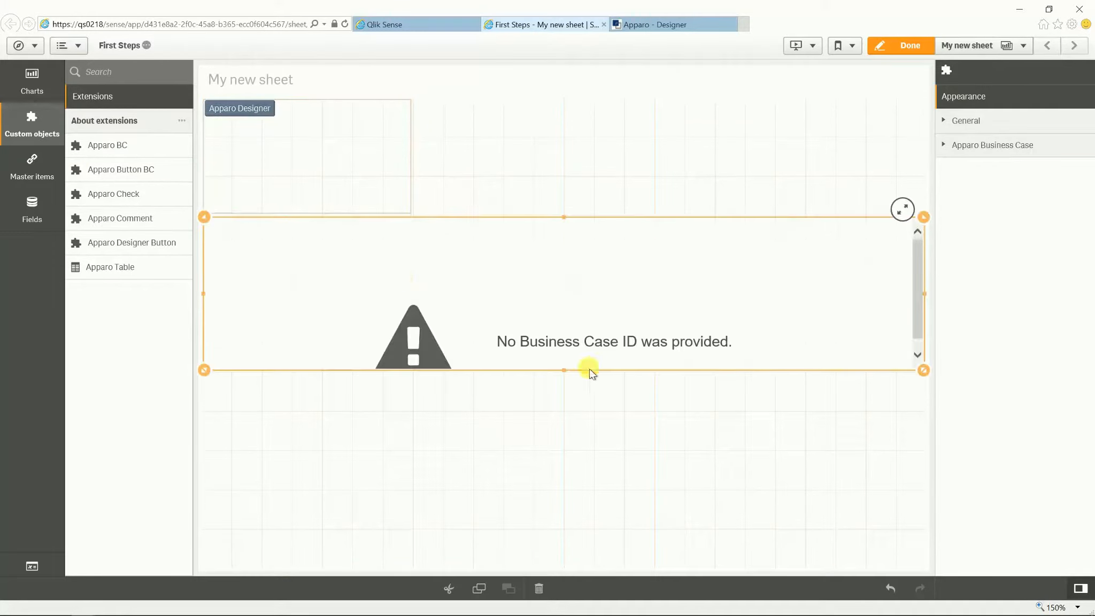
pyautogui.moveTo(567, 374); pyautogui.dragTo(565, 484)
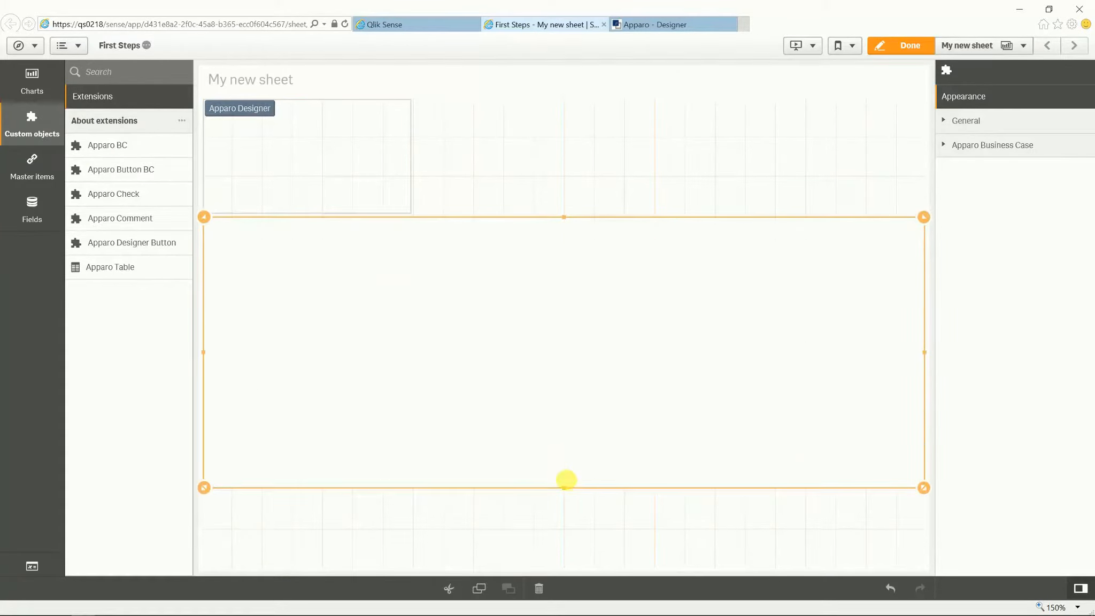
# Step: Paste 'my first business case' as the object's Business Case ID so the table loads
pyautogui.click(955, 143)
pyautogui.click(953, 215)
pyautogui.rightClick(949, 215)
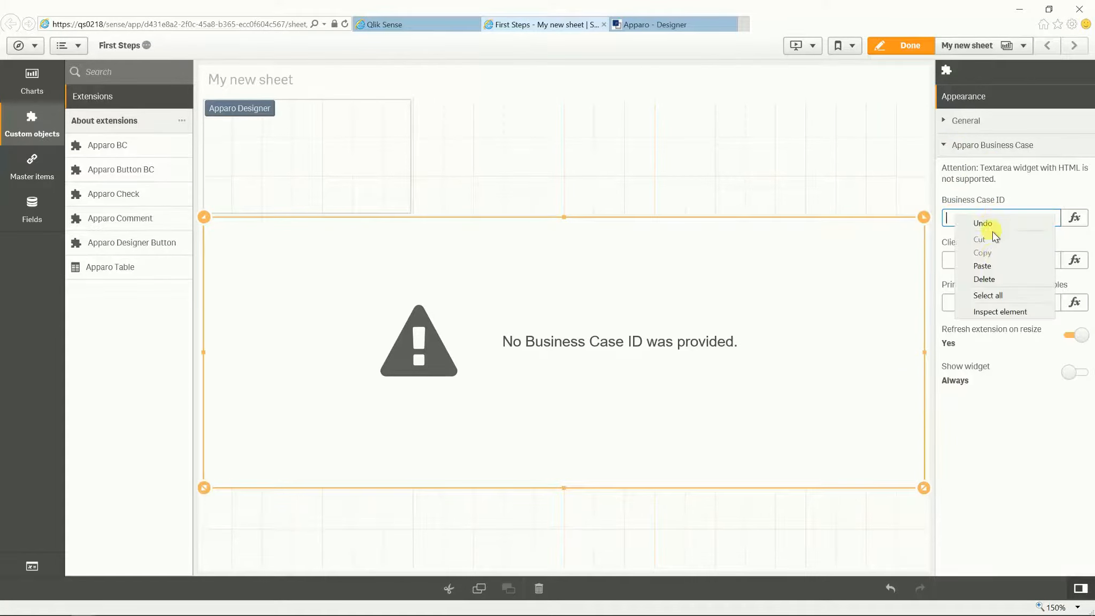
pyautogui.click(990, 264)
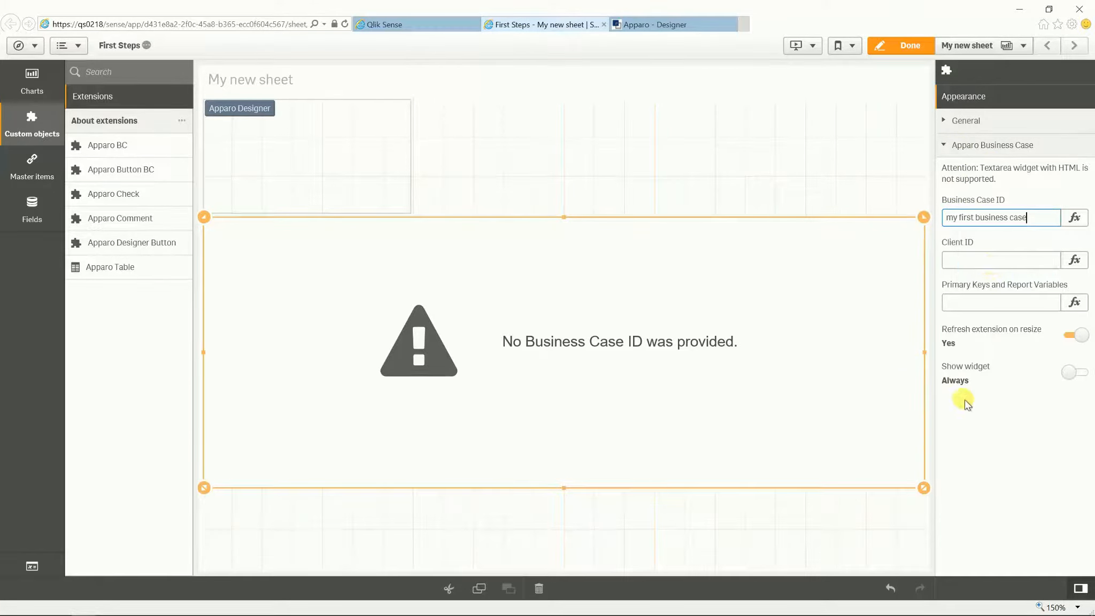
pyautogui.click(963, 436)
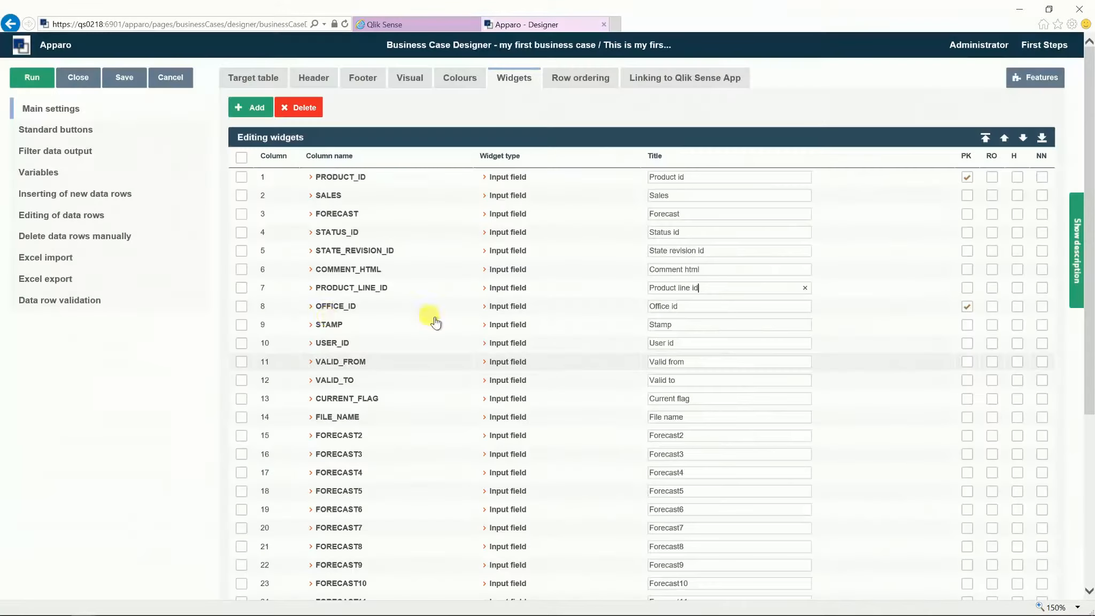
# Step: Filter the data output with the condition STATUS_ID = 1 and verify its syntax
pyautogui.click(55, 150)
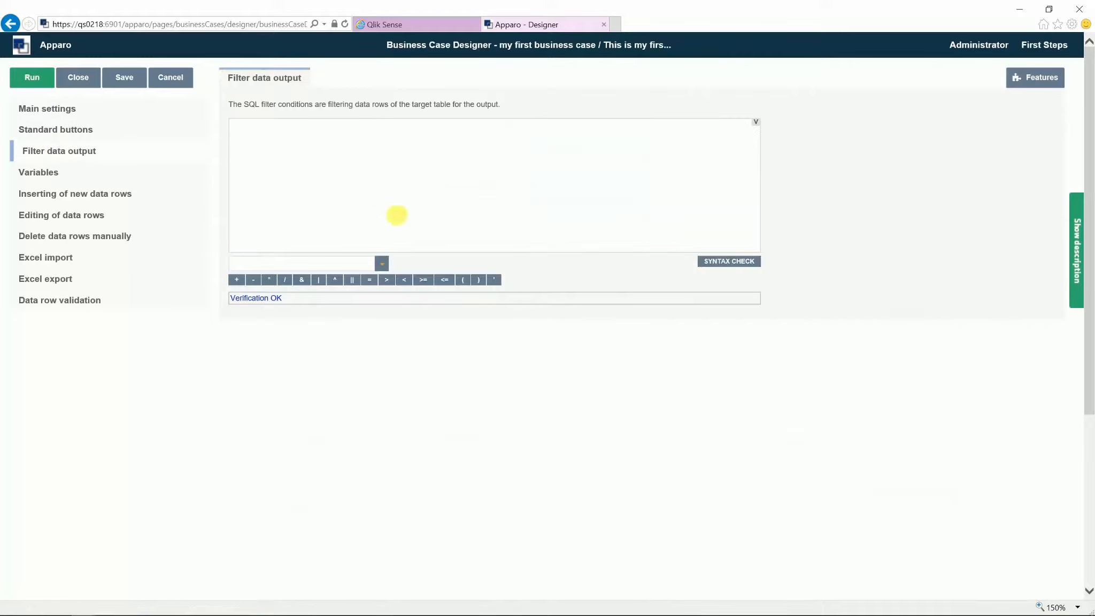
pyautogui.click(381, 263)
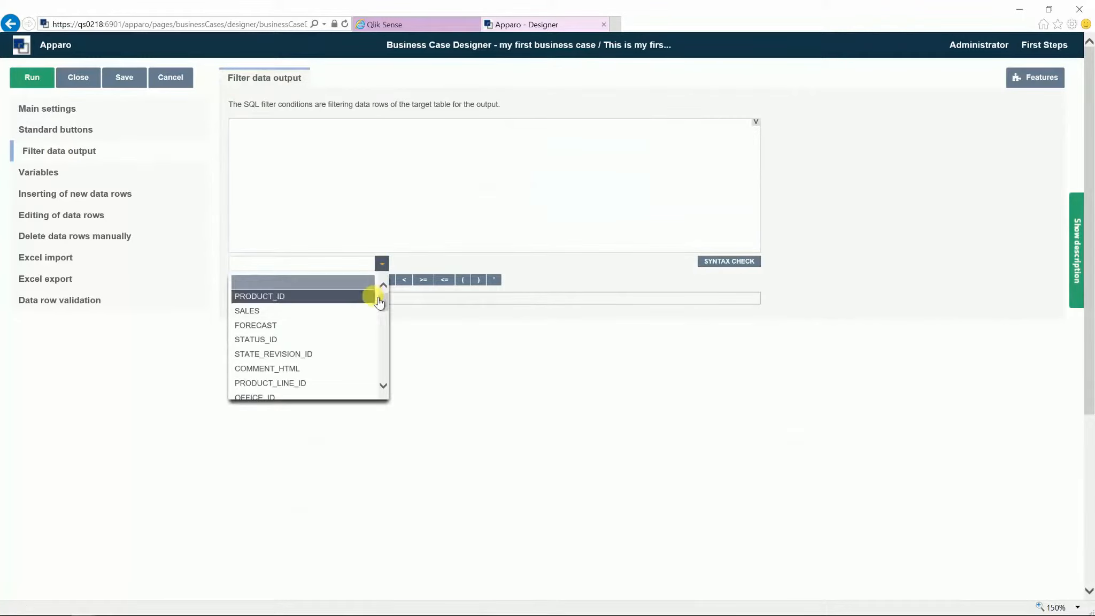
pyautogui.click(321, 339)
pyautogui.click(335, 205)
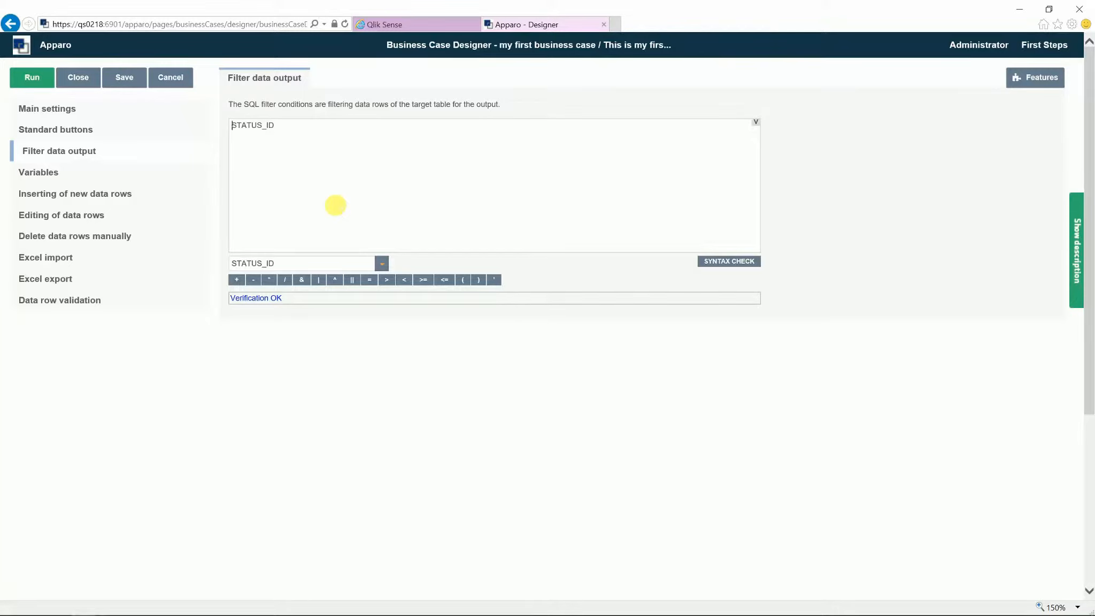
pyautogui.click(723, 264)
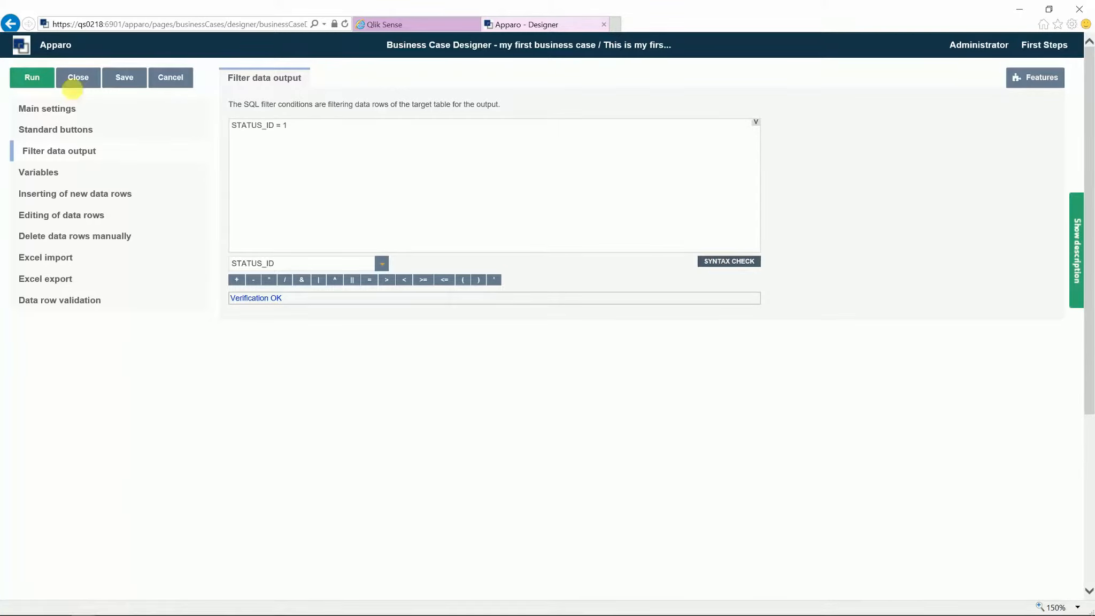
pyautogui.click(33, 78)
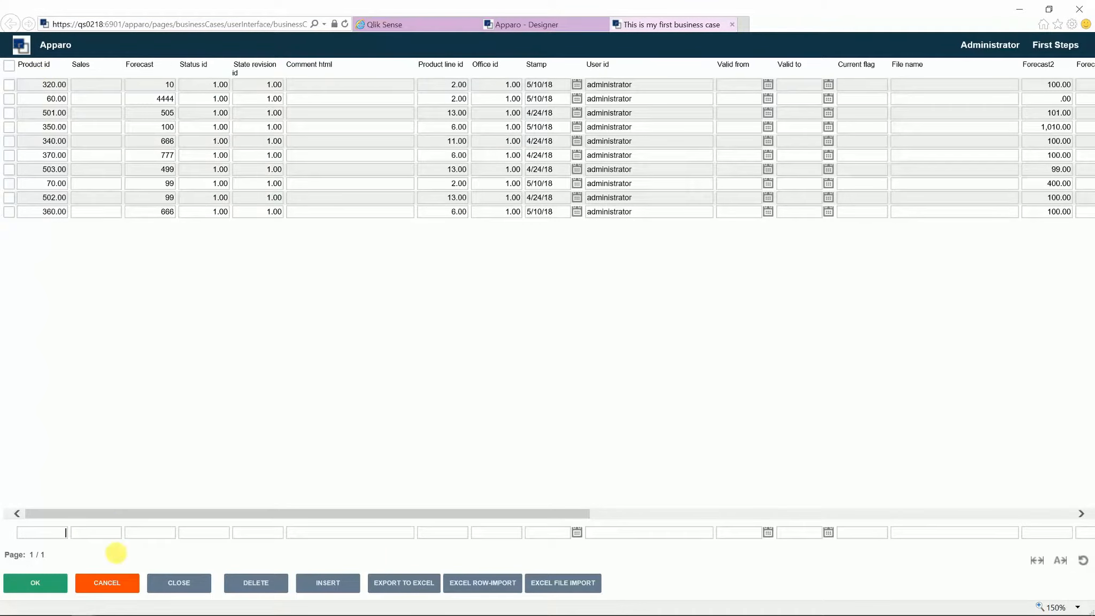
pyautogui.click(119, 584)
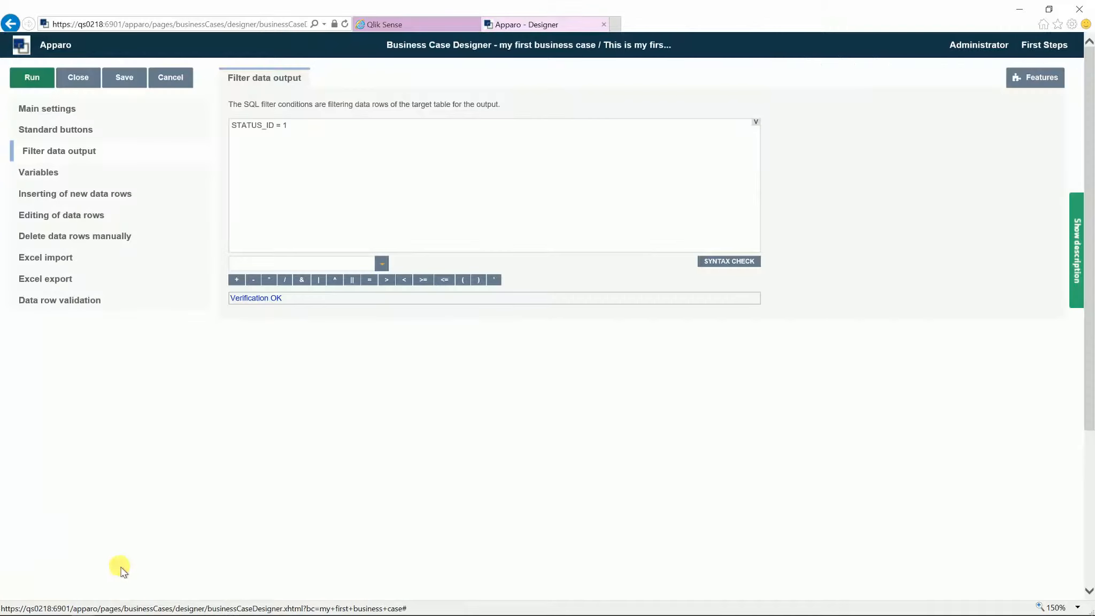
# Step: Change PRODUCT_ID to a Lookup dropdown, hidden in the inserting area and mandatory
pyautogui.click(72, 115)
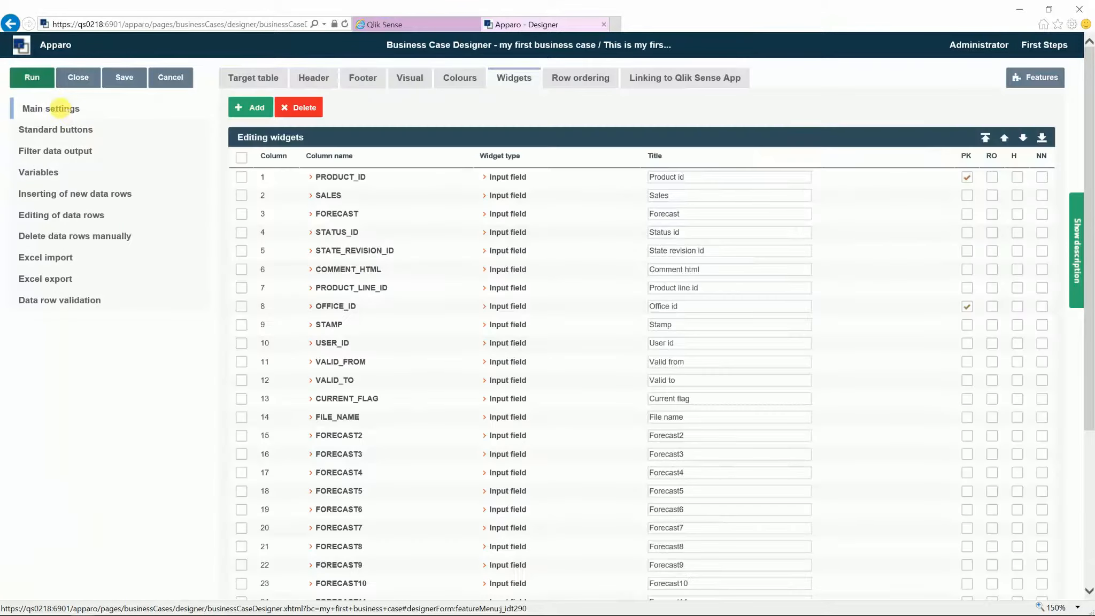
pyautogui.click(355, 179)
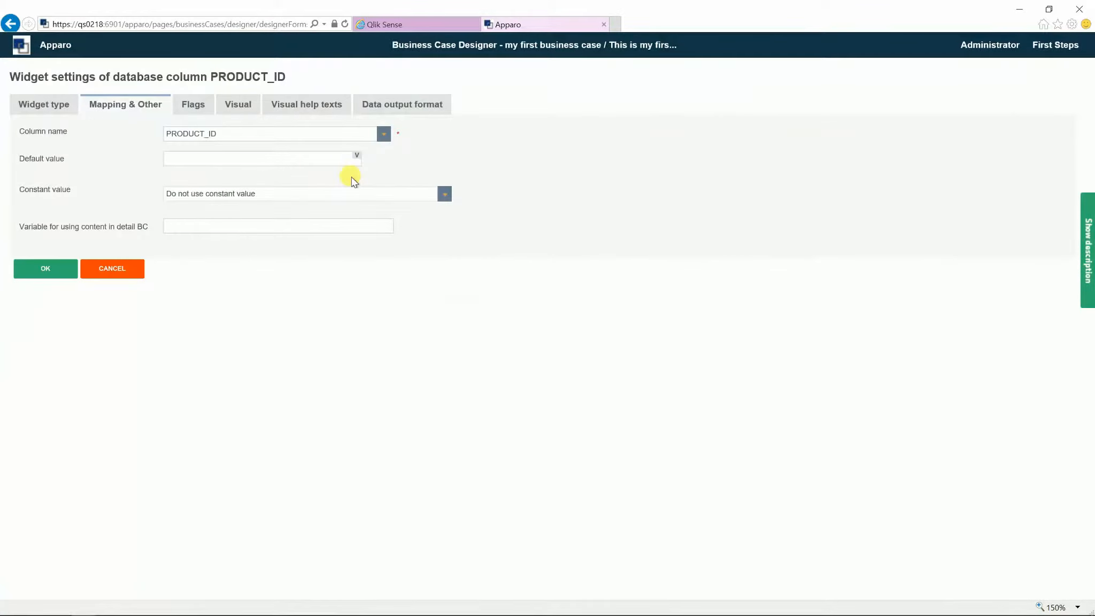
pyautogui.click(55, 104)
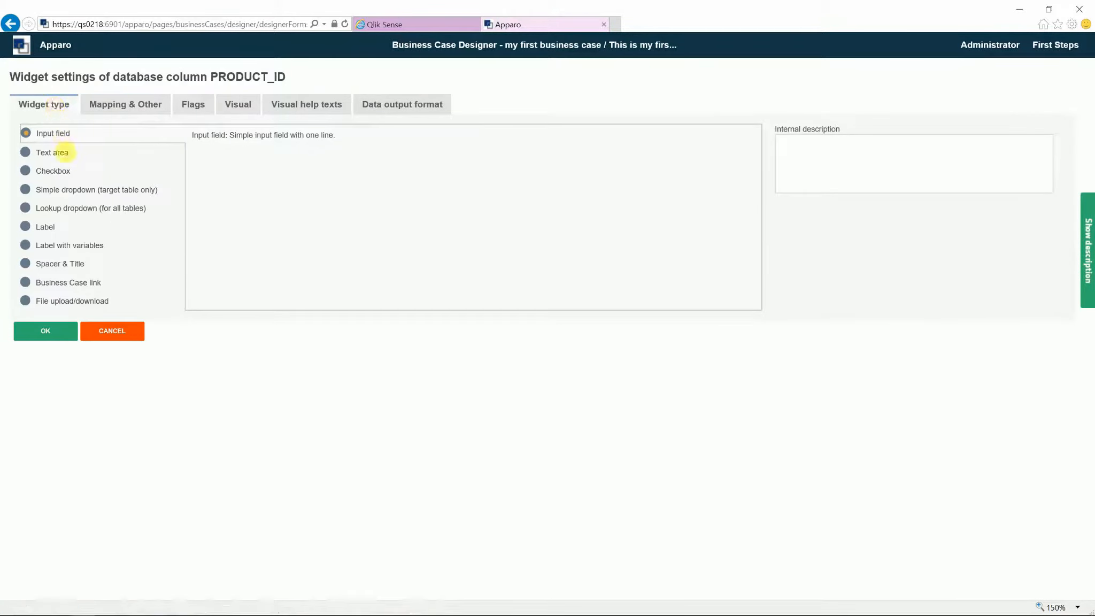
pyautogui.click(49, 207)
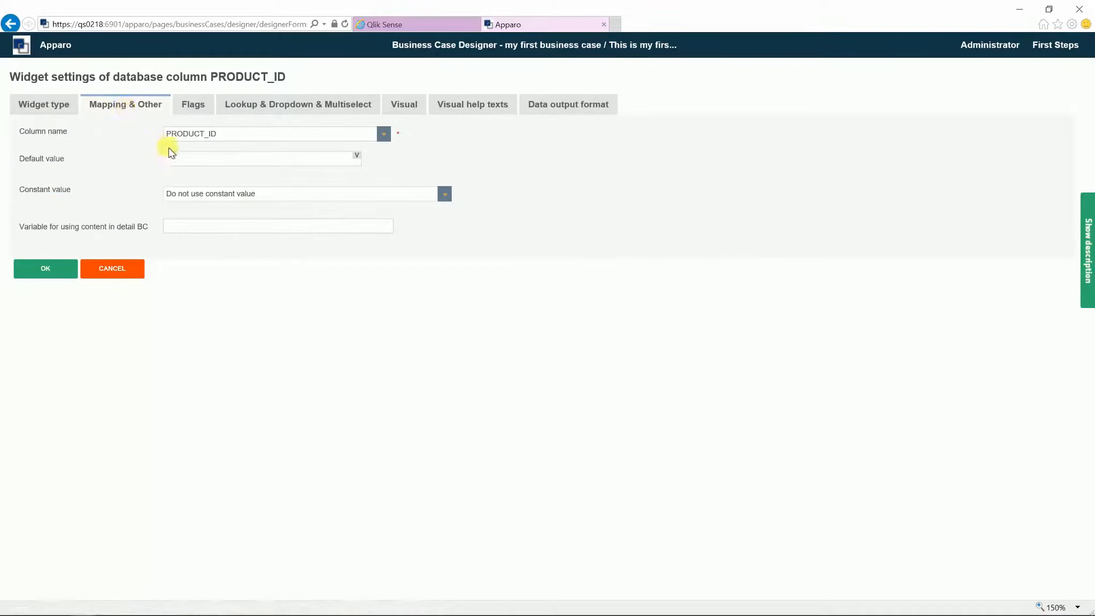
pyautogui.click(192, 105)
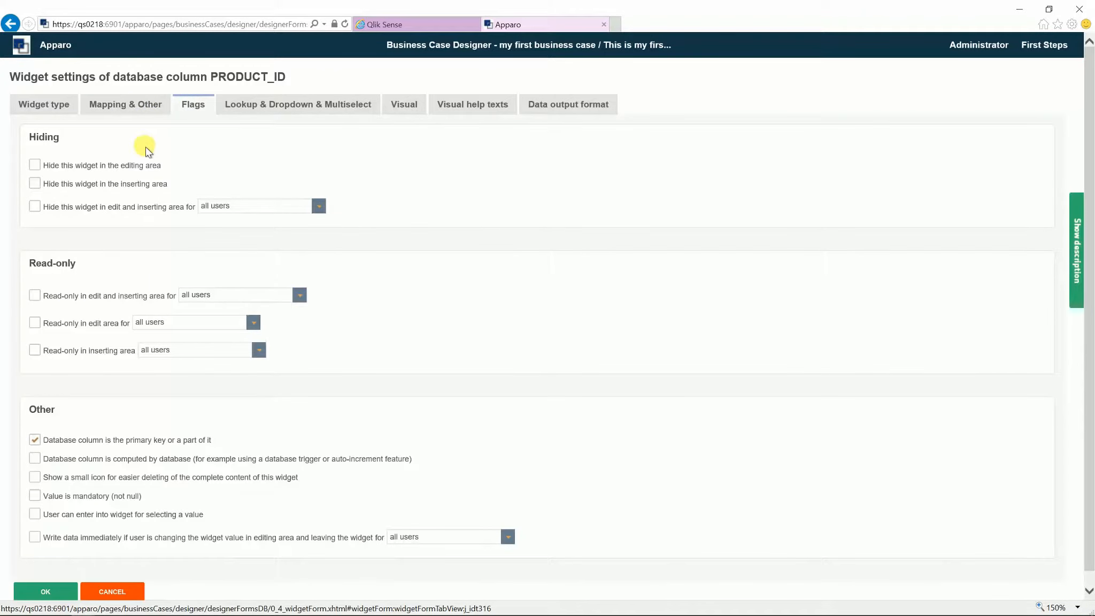
pyautogui.click(35, 184)
# Step: Point the lookup at FESAMPLES.SAMPLE_PRODUCT, keyed on PRODUCT_ID and showing PRODUCT_NAME_EN
pyautogui.click(268, 106)
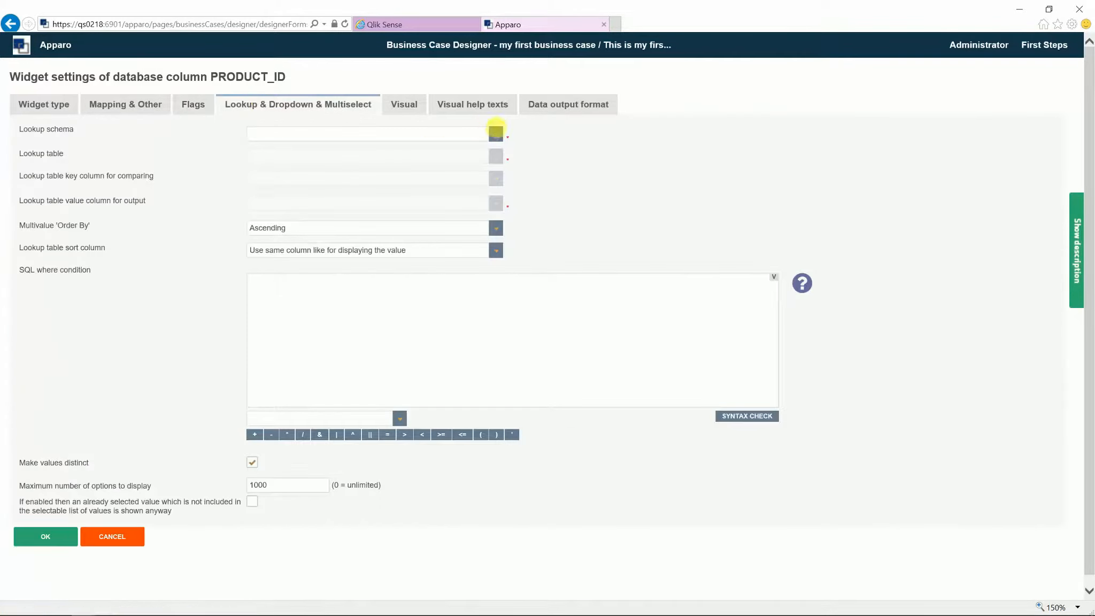
pyautogui.click(497, 133)
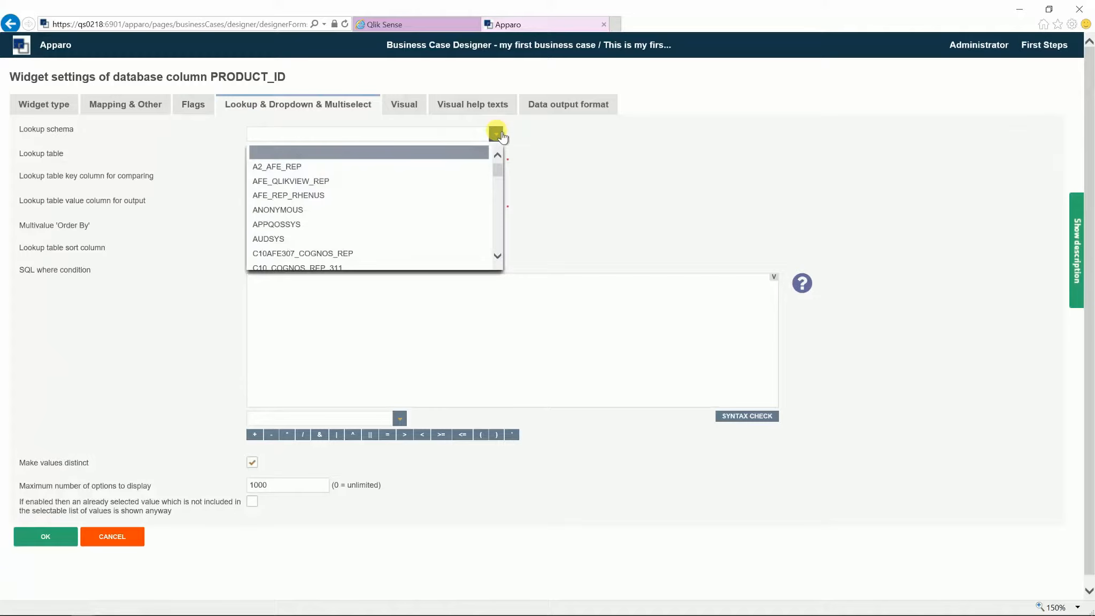
pyautogui.scroll(-4, 428, 215)
pyautogui.click(330, 257)
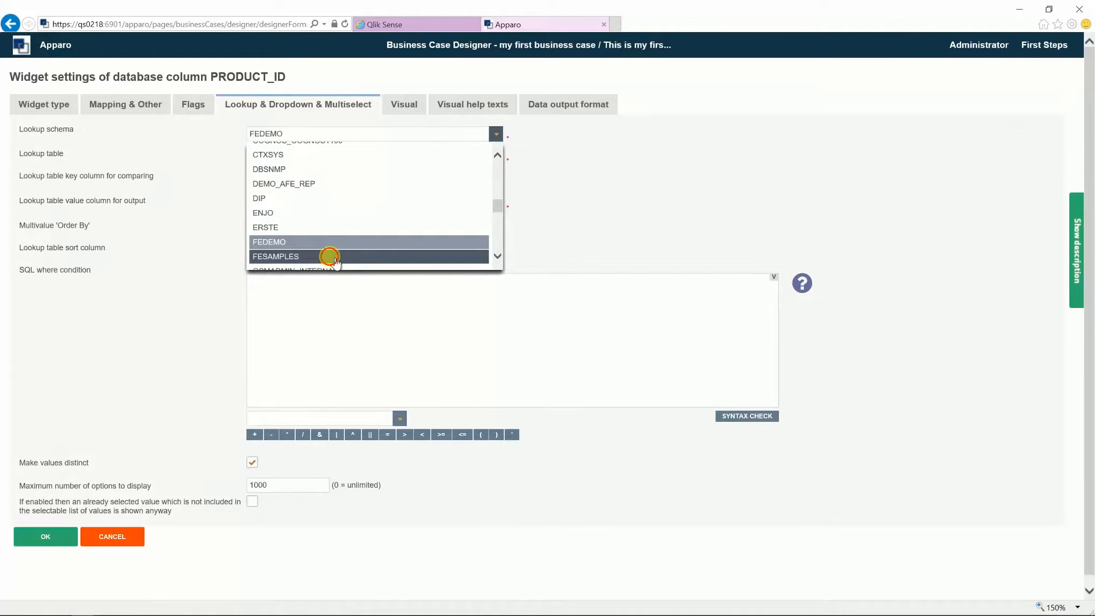
pyautogui.click(496, 156)
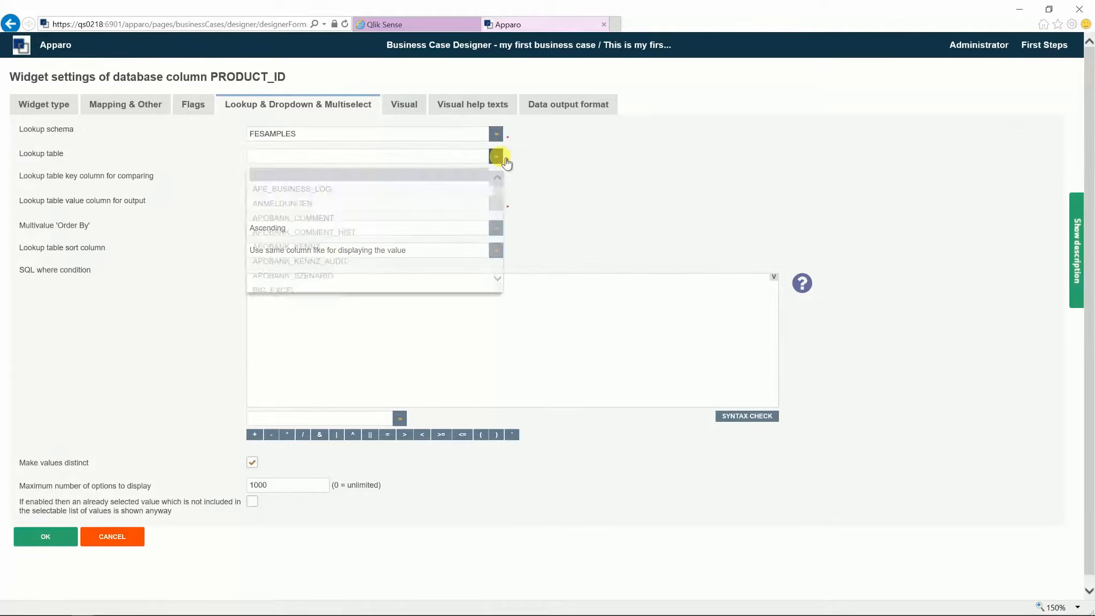
pyautogui.scroll(-4, 447, 221)
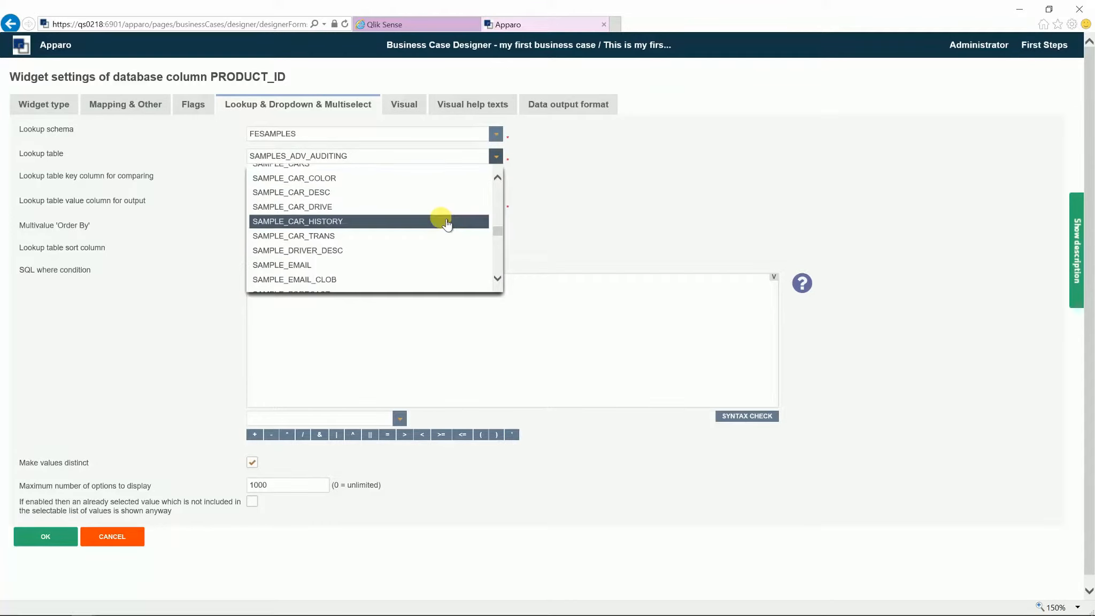
pyautogui.scroll(-8, 446, 224)
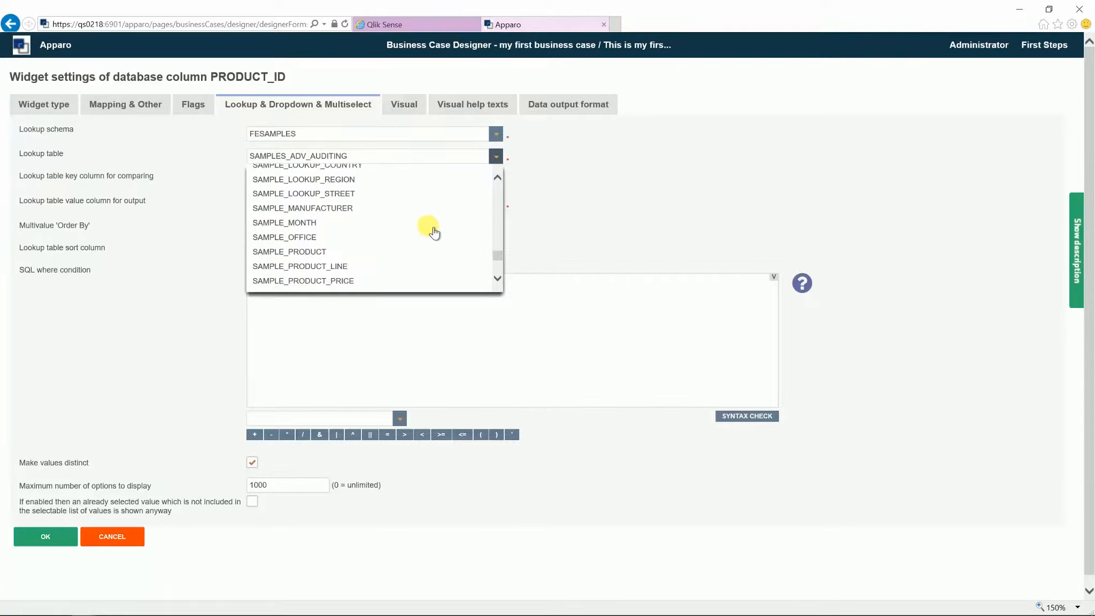
pyautogui.click(342, 251)
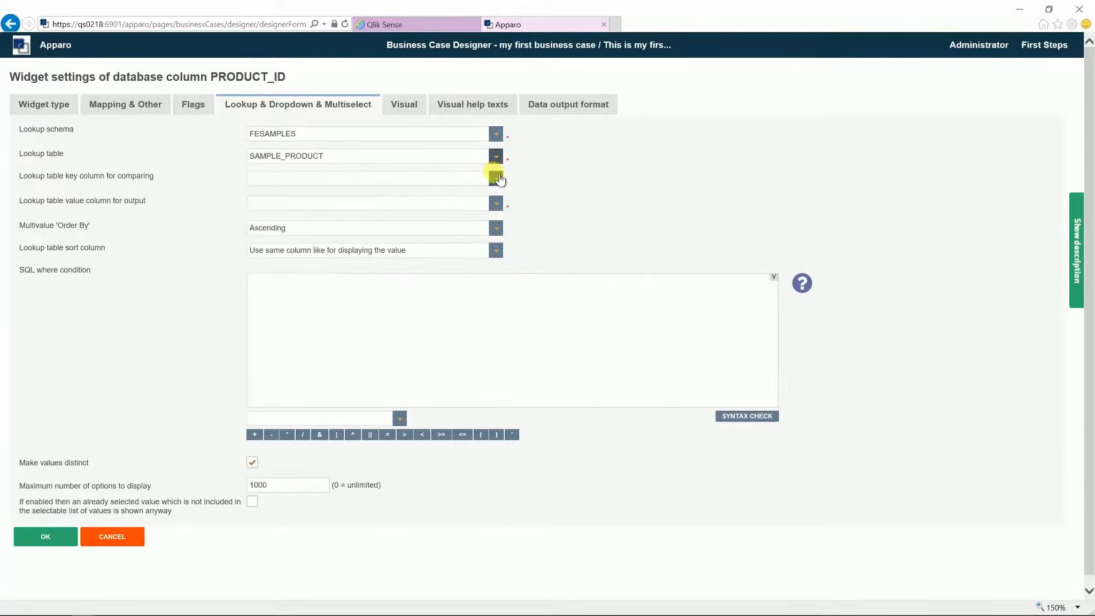
pyautogui.click(496, 179)
pyautogui.click(364, 209)
pyautogui.click(496, 203)
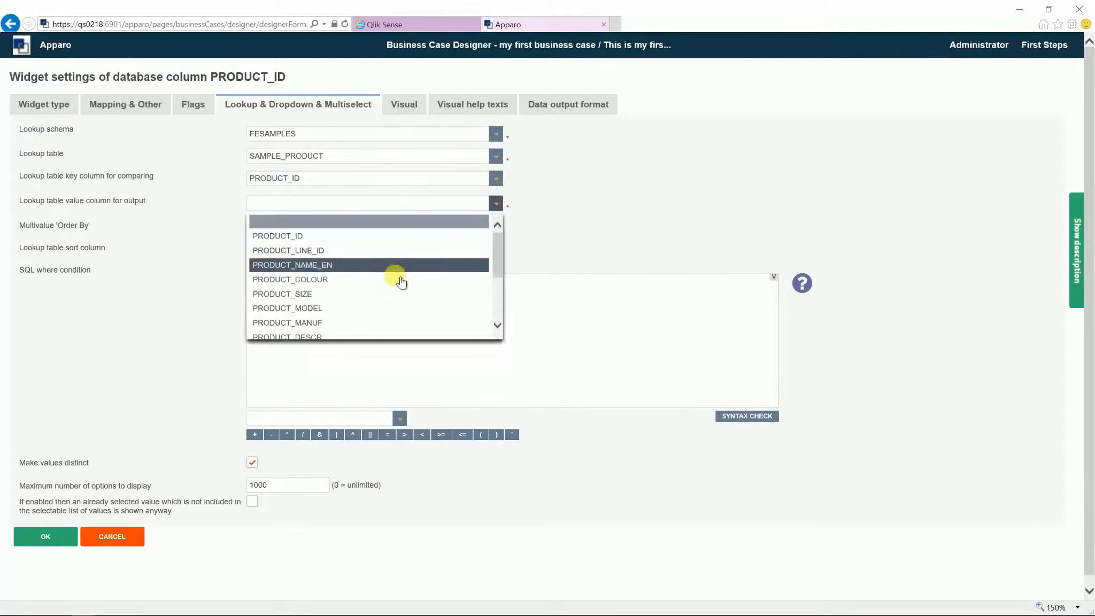
pyautogui.click(375, 267)
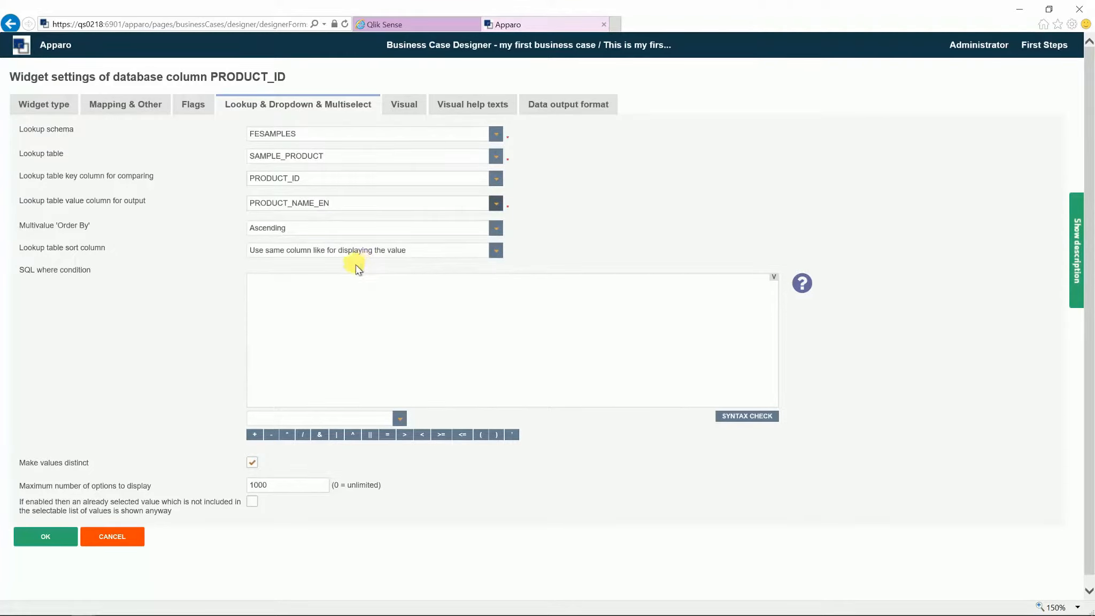
# Step: Give the Product column the description 'this is the product name'
pyautogui.click(415, 109)
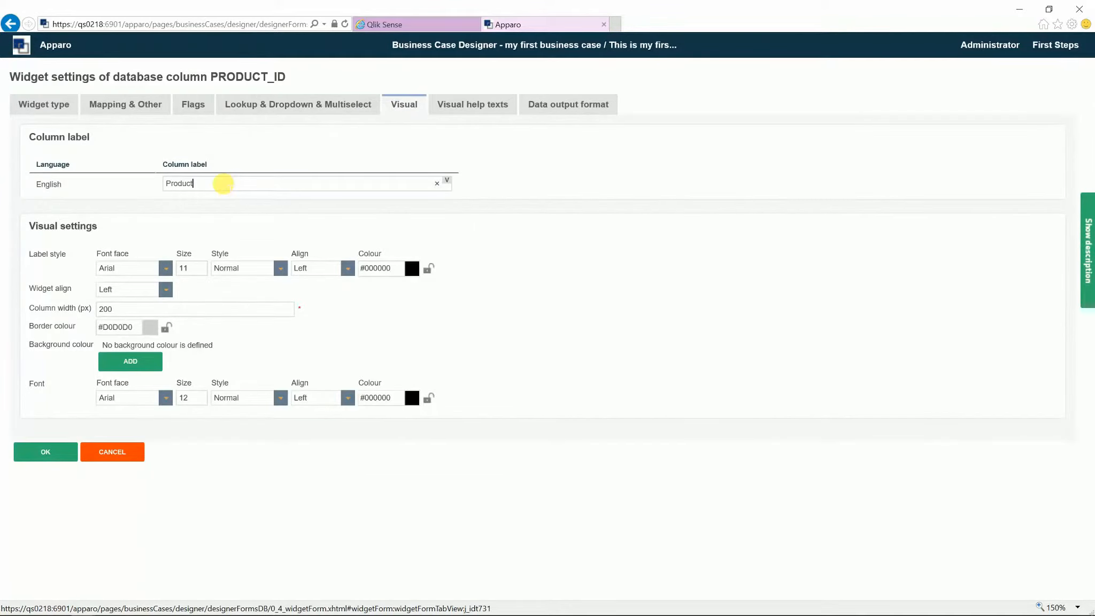
pyautogui.click(462, 108)
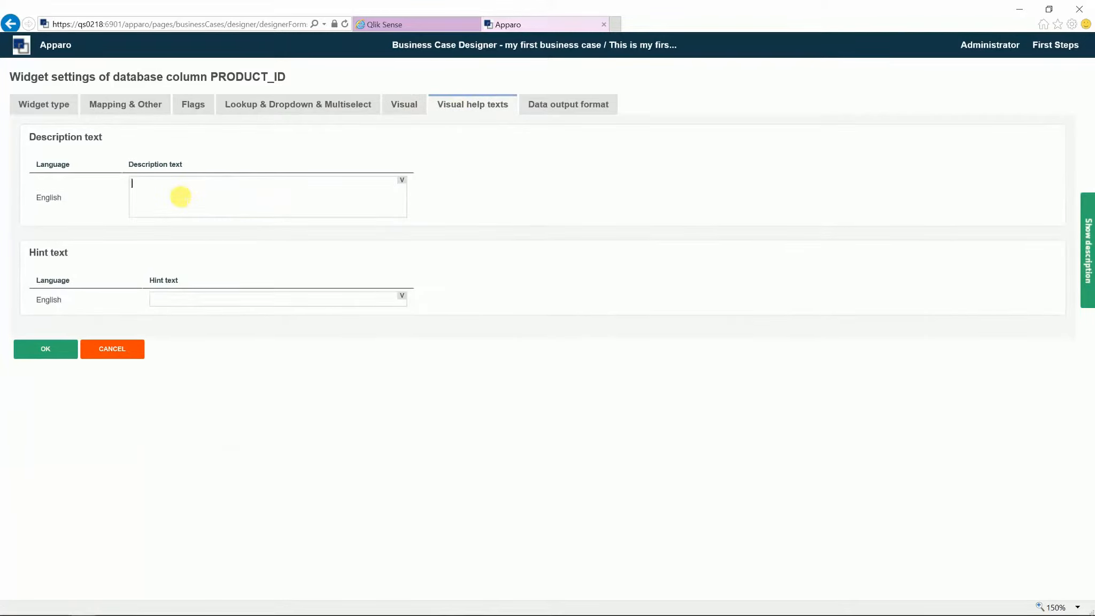
pyautogui.write('this is the product name')
# Step: Save the PRODUCT_ID widget, run the business case and check the Product dropdown's names
pyautogui.click(46, 348)
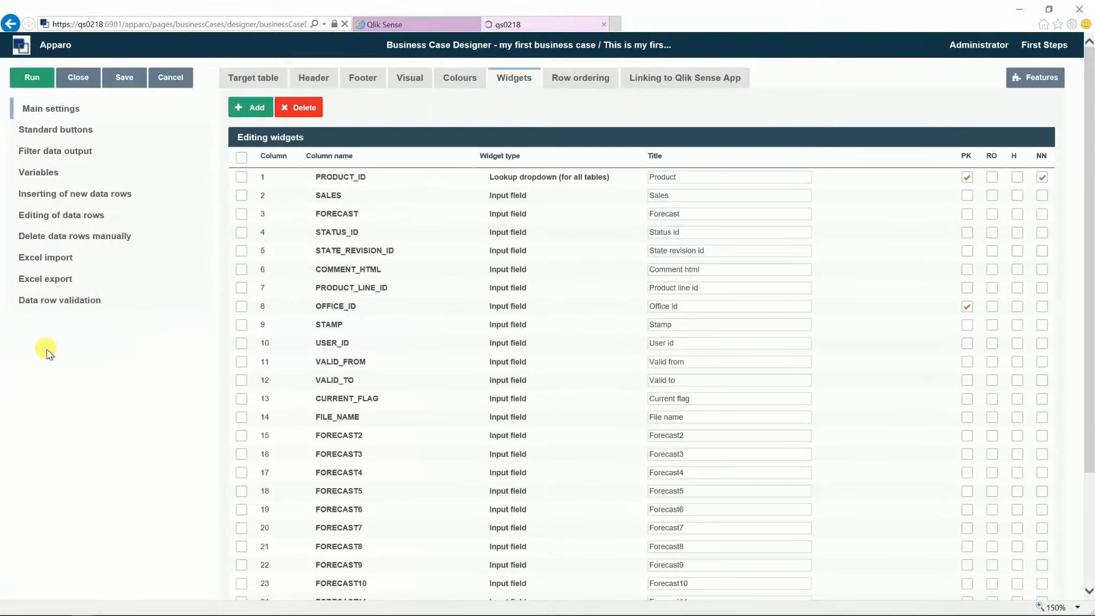
pyautogui.click(32, 76)
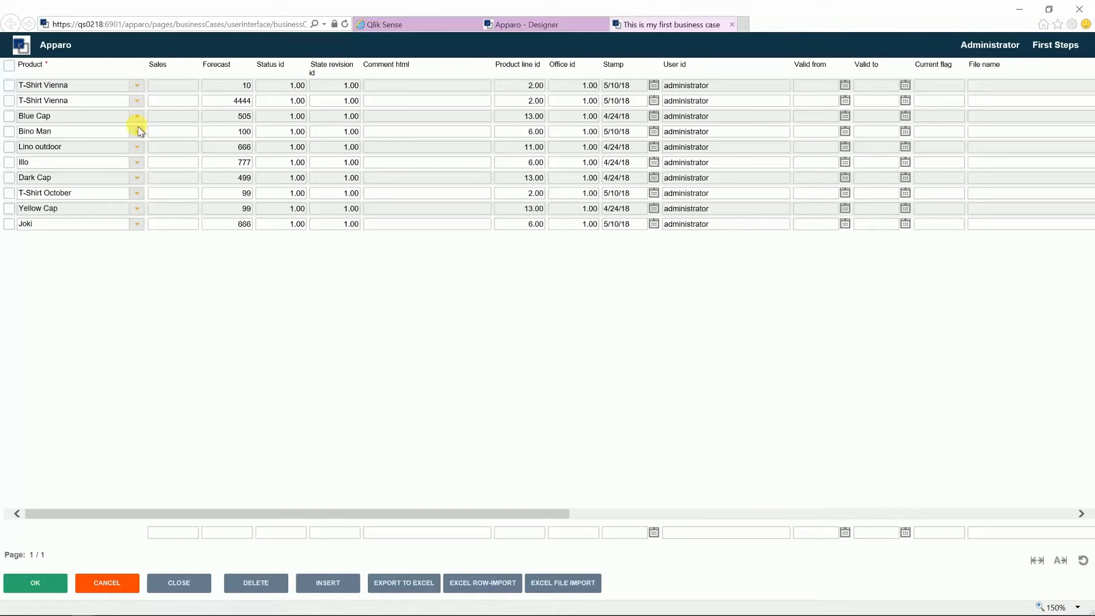
pyautogui.click(138, 132)
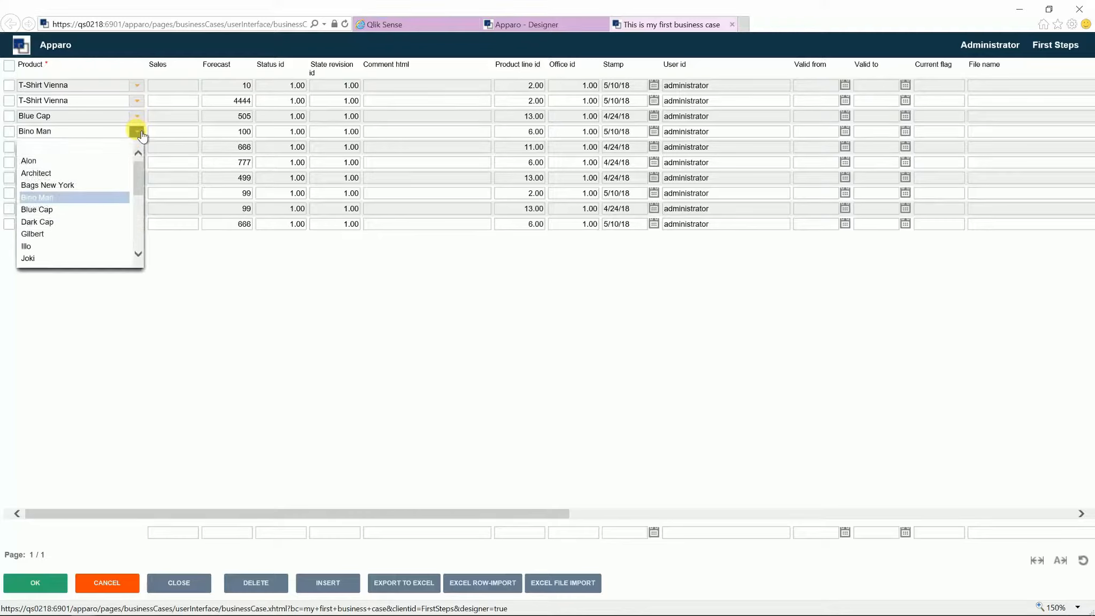
pyautogui.moveTo(139, 170); pyautogui.dragTo(139, 218)
pyautogui.click(239, 306)
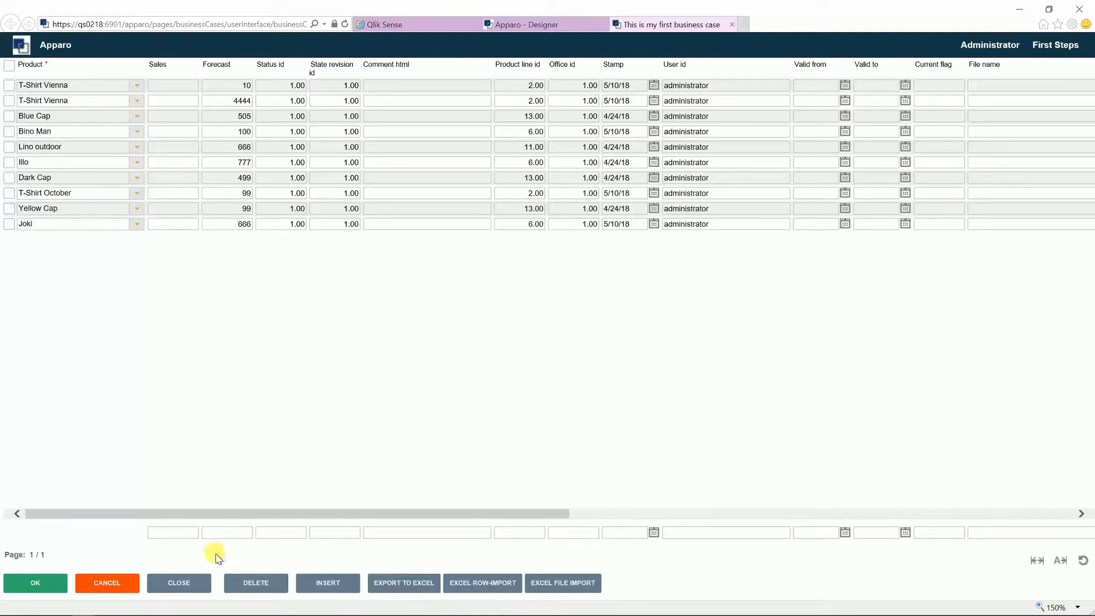
# Step: Make the COMMENT_HTML column a multi-line Text area widget
pyautogui.click(125, 583)
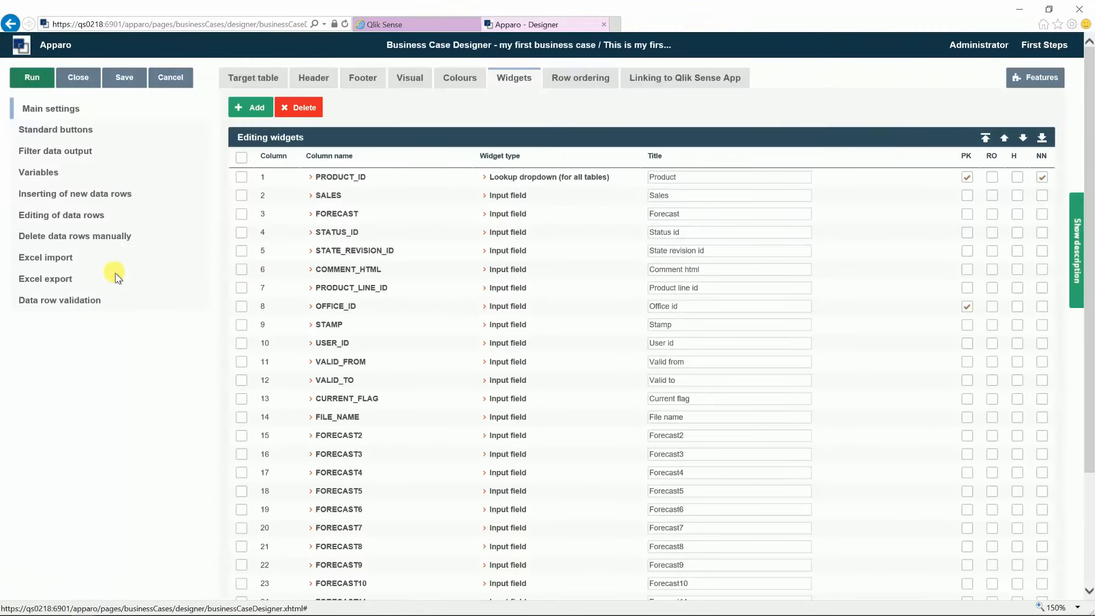
pyautogui.click(327, 269)
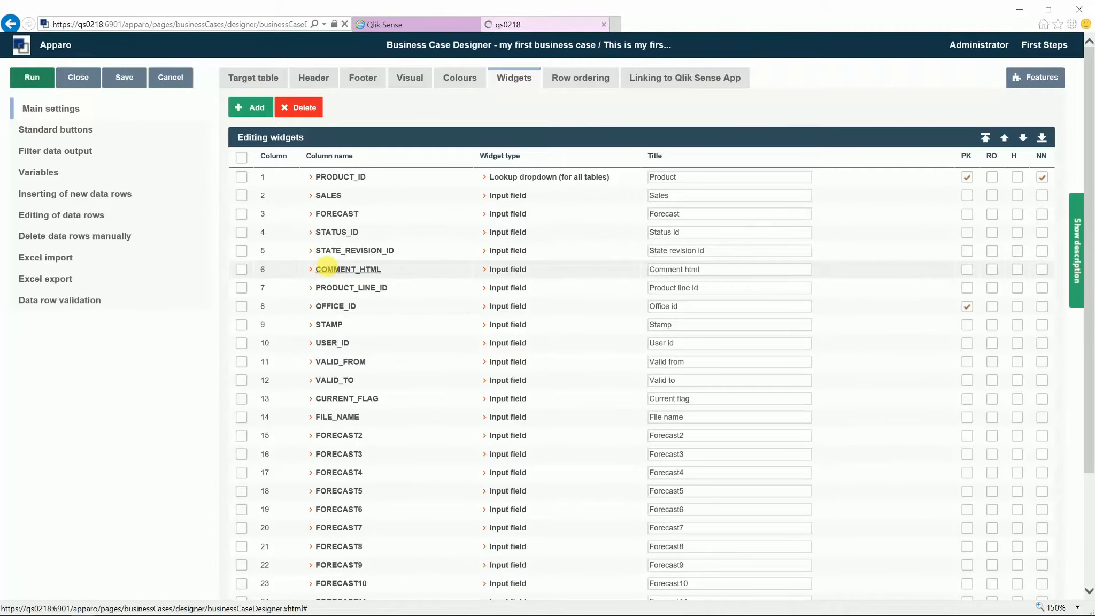
pyautogui.click(64, 107)
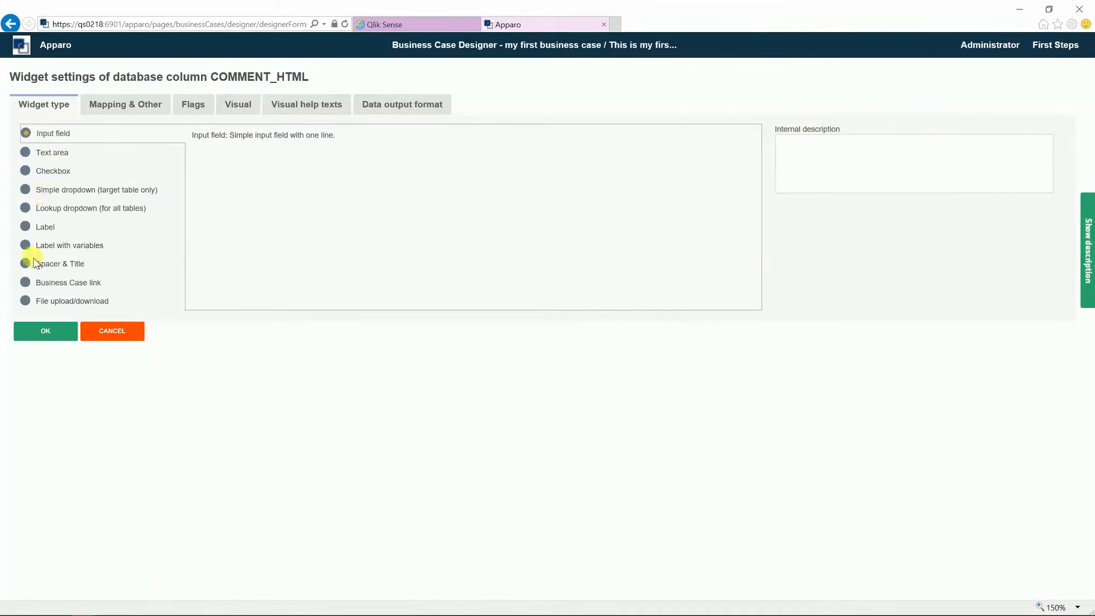
pyautogui.click(25, 153)
# Step: Label it 'Comment', enable HTML tags and separate-window editing, and save the widget
pyautogui.click(108, 104)
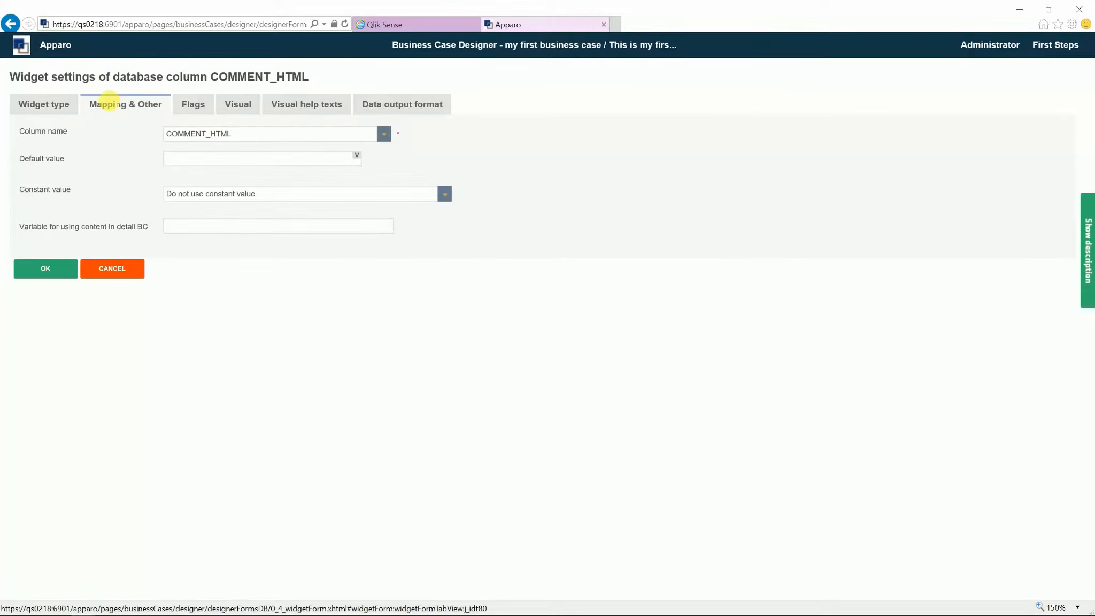
pyautogui.click(182, 99)
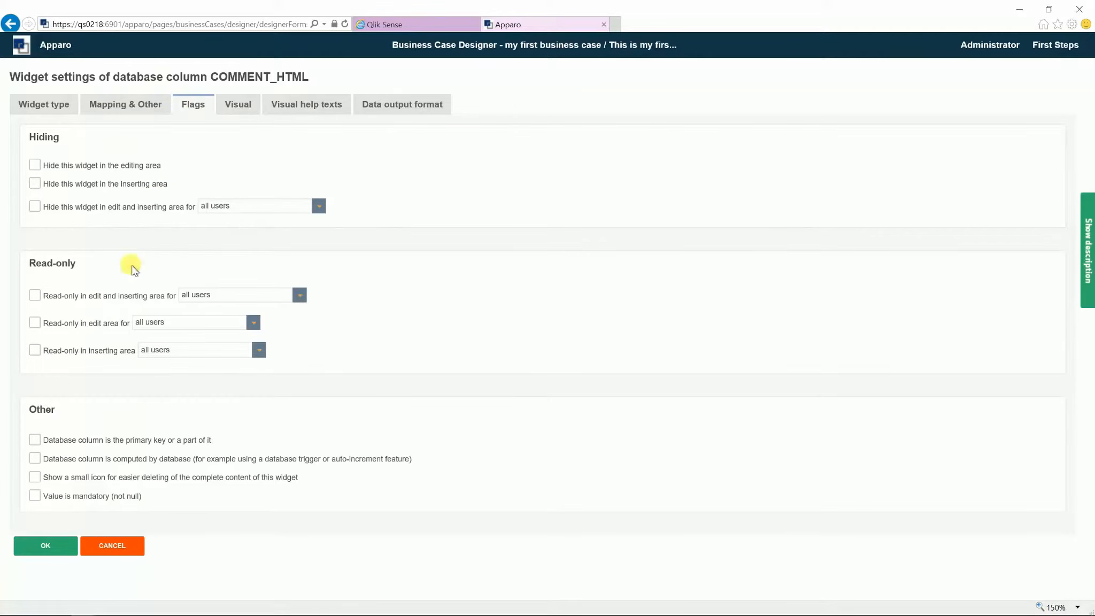
pyautogui.click(232, 105)
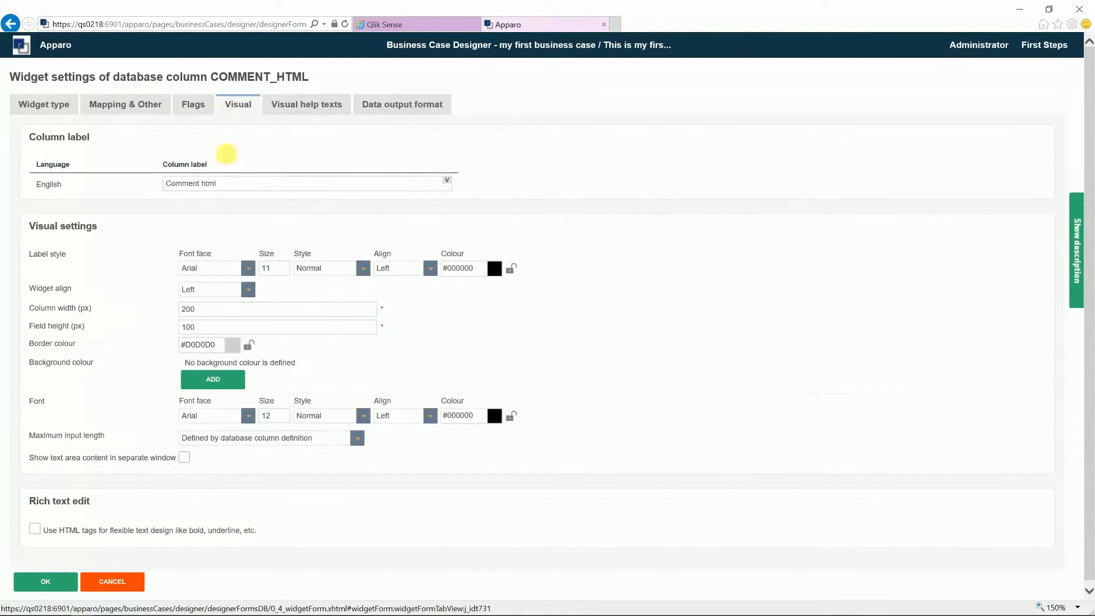
pyautogui.tripleClick(196, 183)
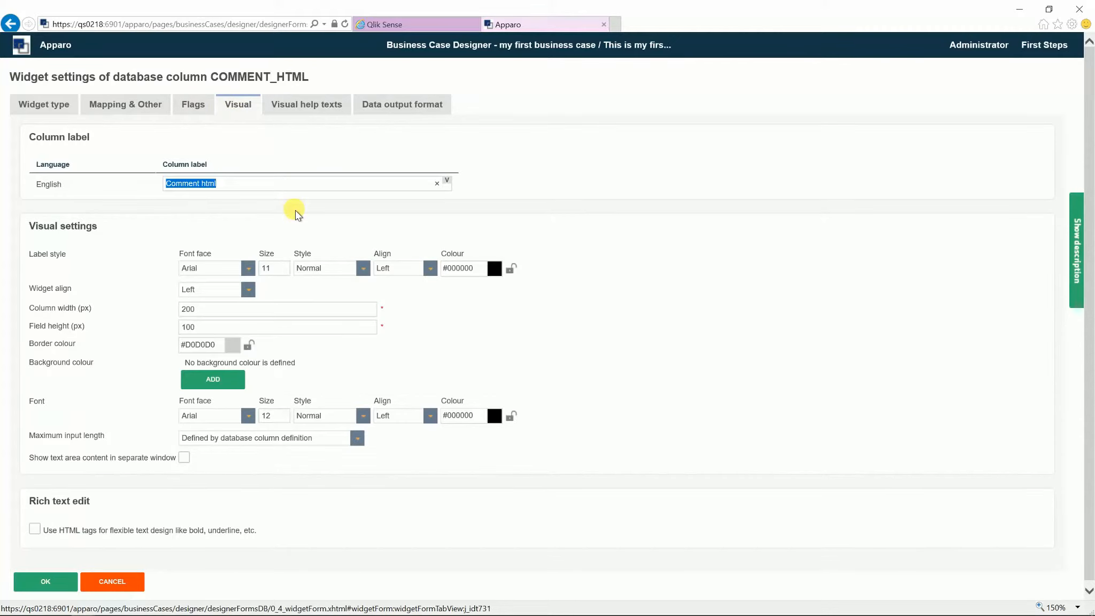
pyautogui.write('Comment')
pyautogui.click(35, 530)
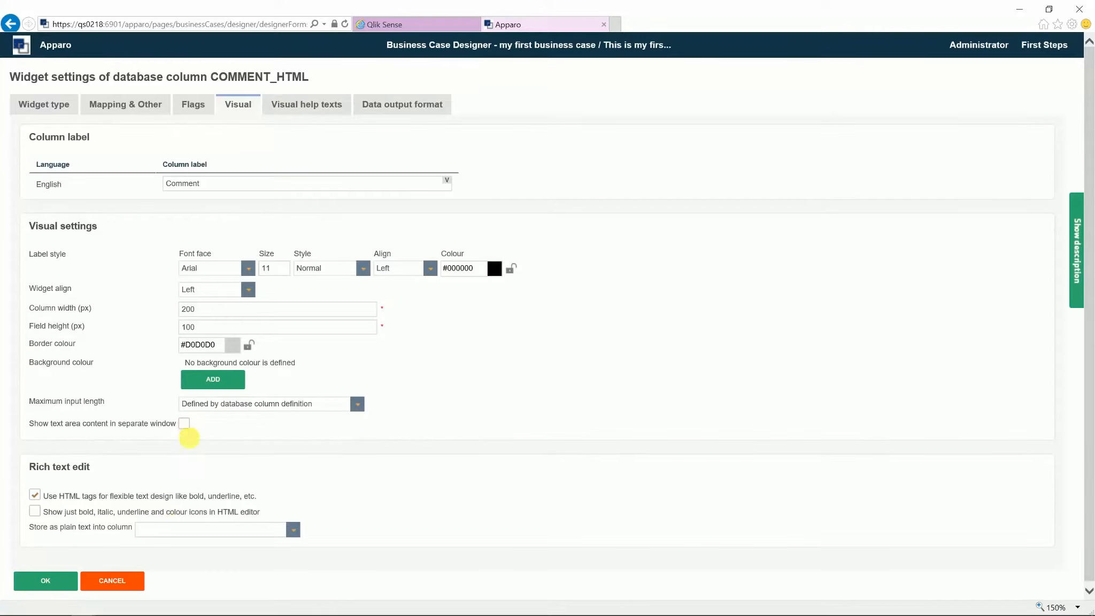
pyautogui.click(183, 423)
pyautogui.scroll(-1, 91, 535)
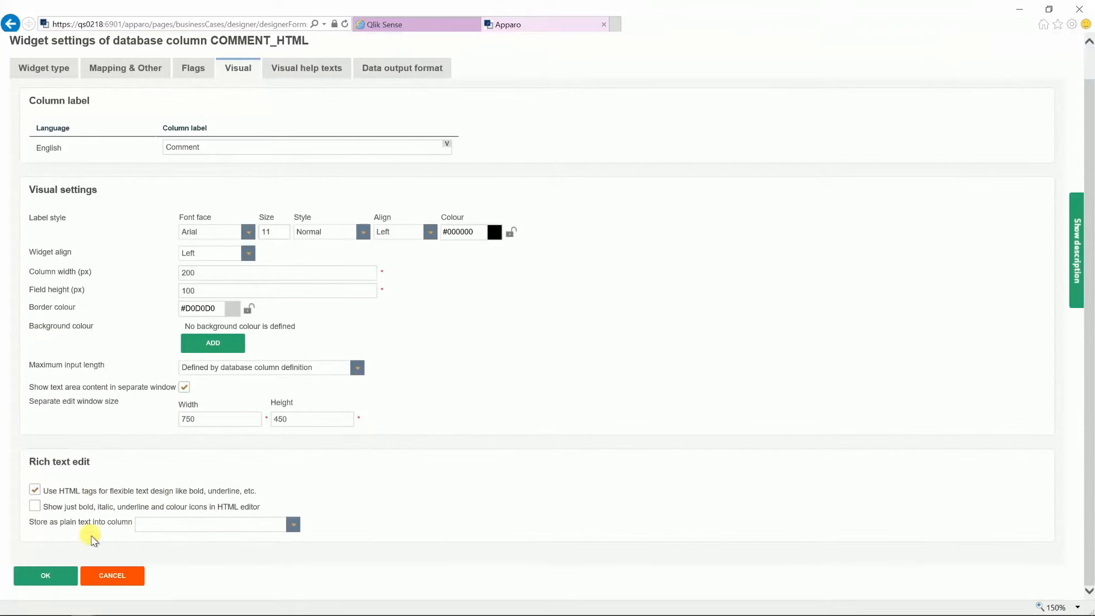
pyautogui.click(45, 575)
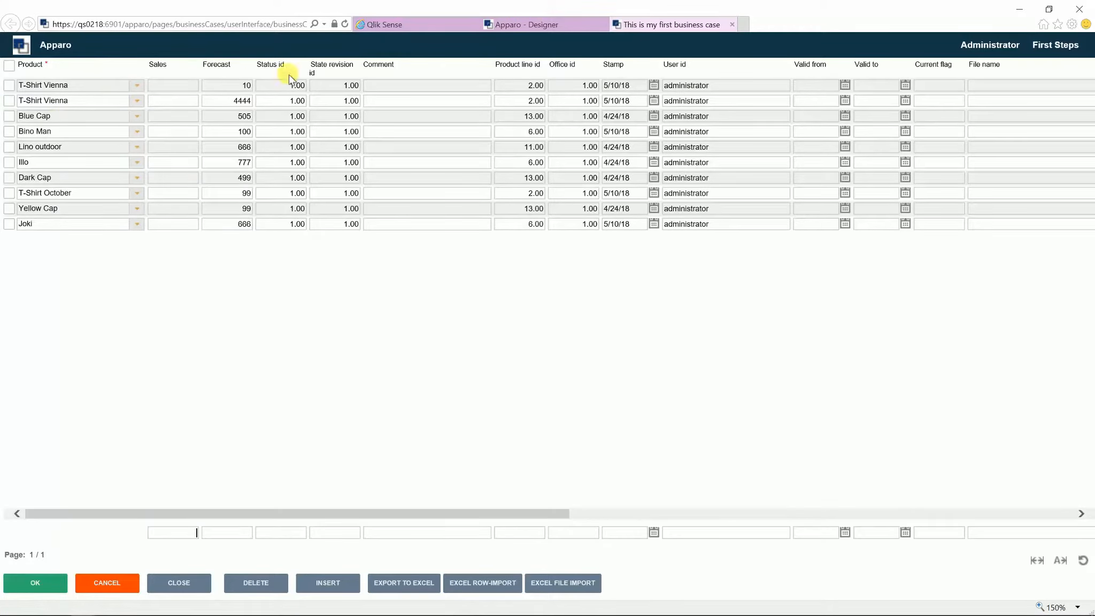
# Step: Save a formatted comment with a numbered topic list in row 2's Comment cell, then close the business case
pyautogui.click(382, 97)
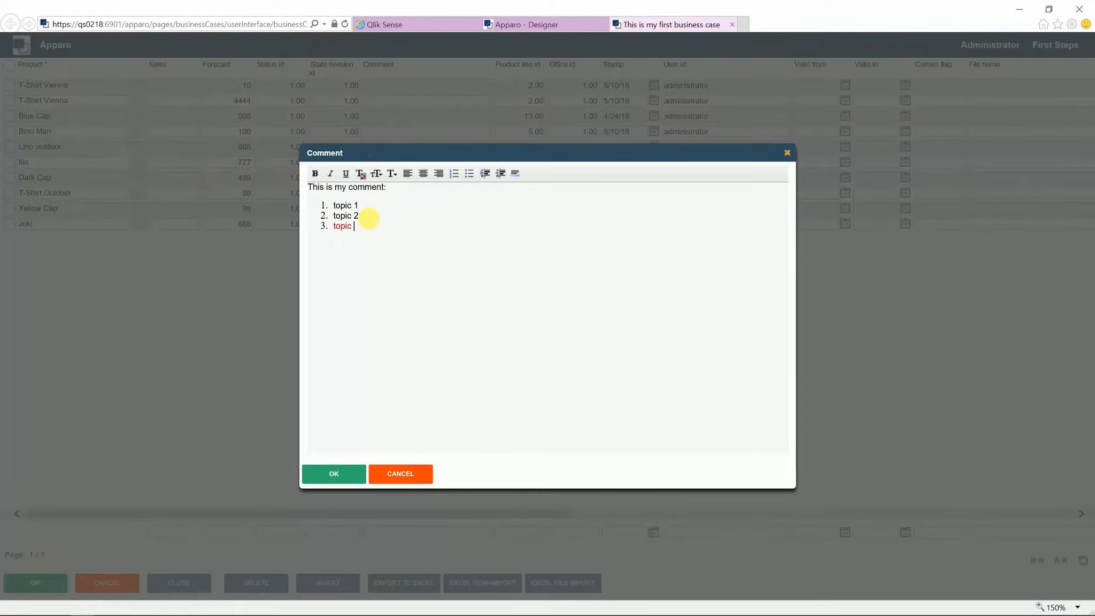
pyautogui.click(326, 473)
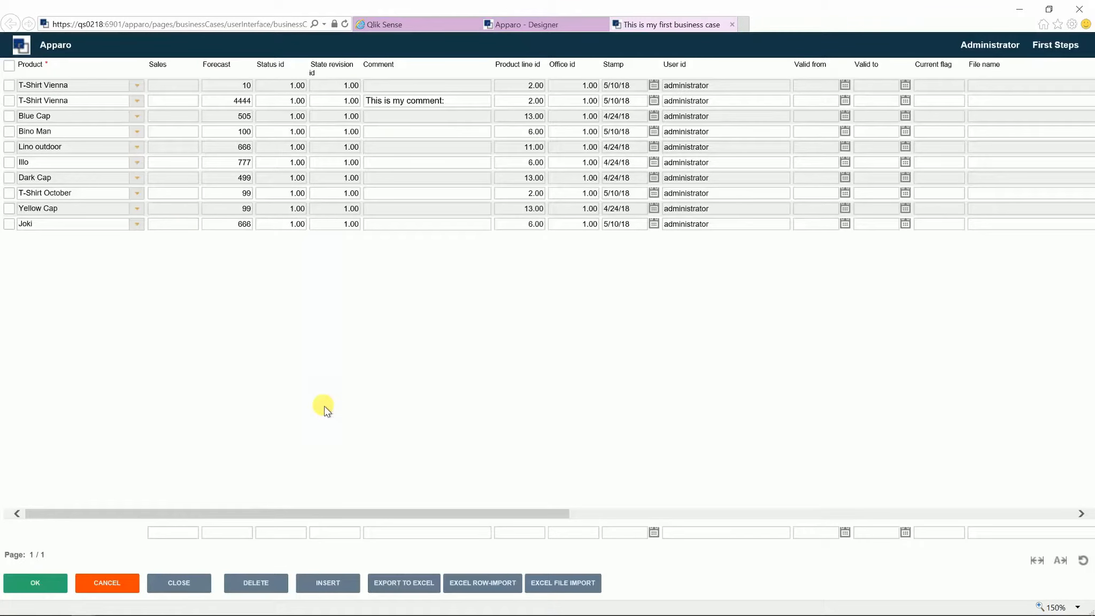
pyautogui.click(158, 582)
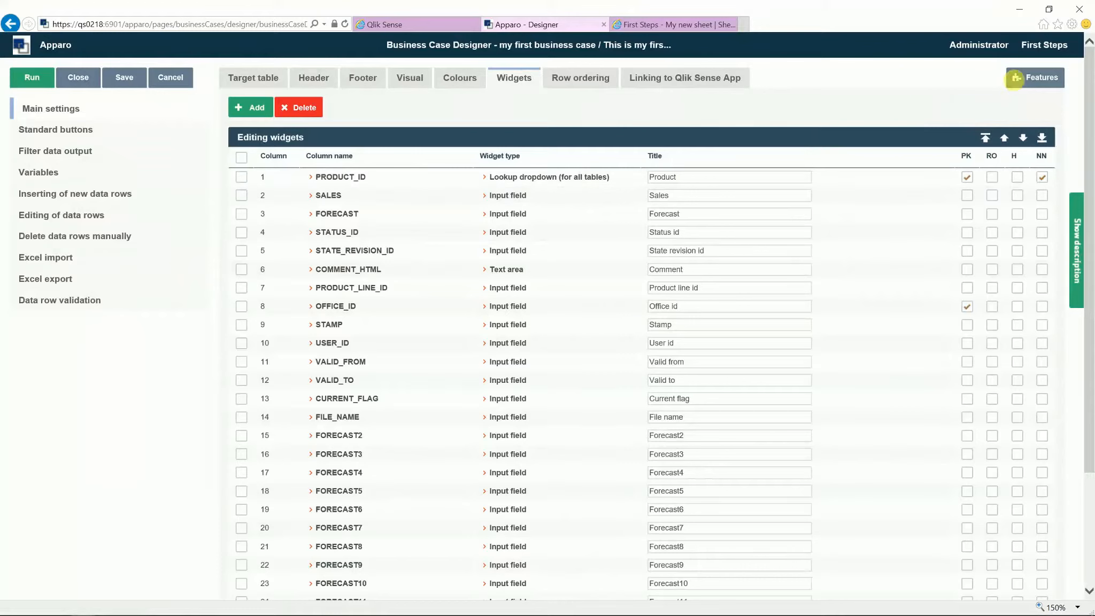
# Step: Turn on 'Enable reloading the Qlik Sense data after closing Business Case' under Features > Refreshing data
pyautogui.click(1015, 78)
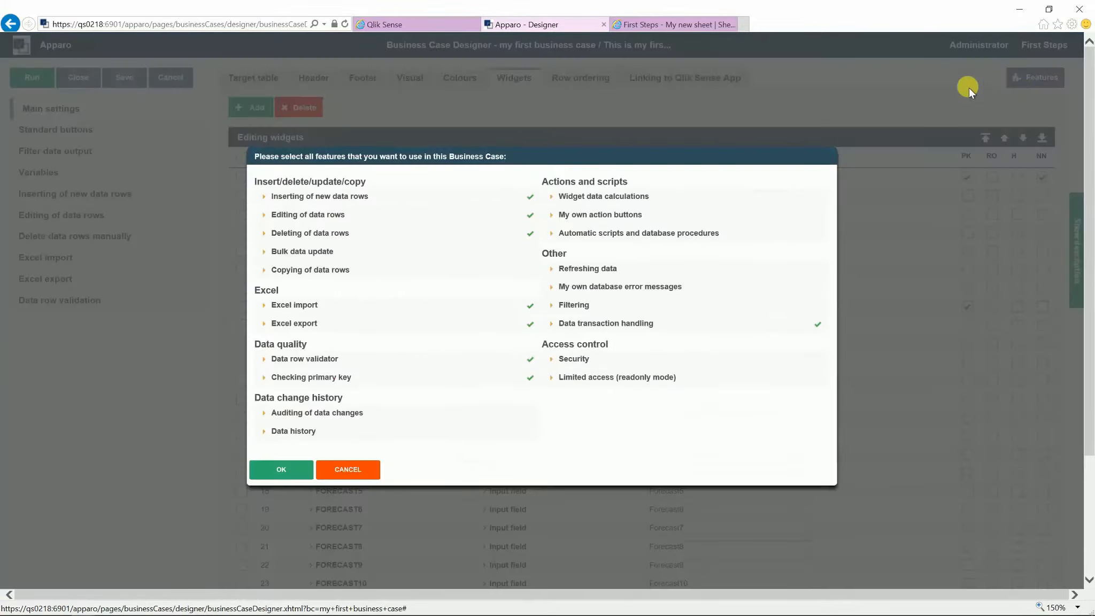
pyautogui.click(575, 273)
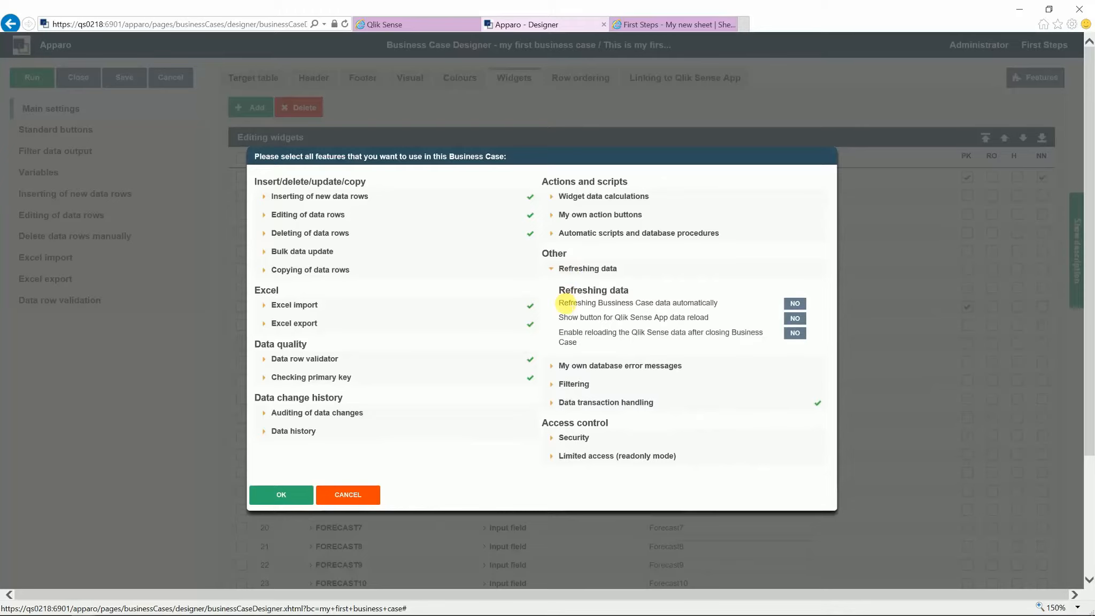
pyautogui.click(800, 336)
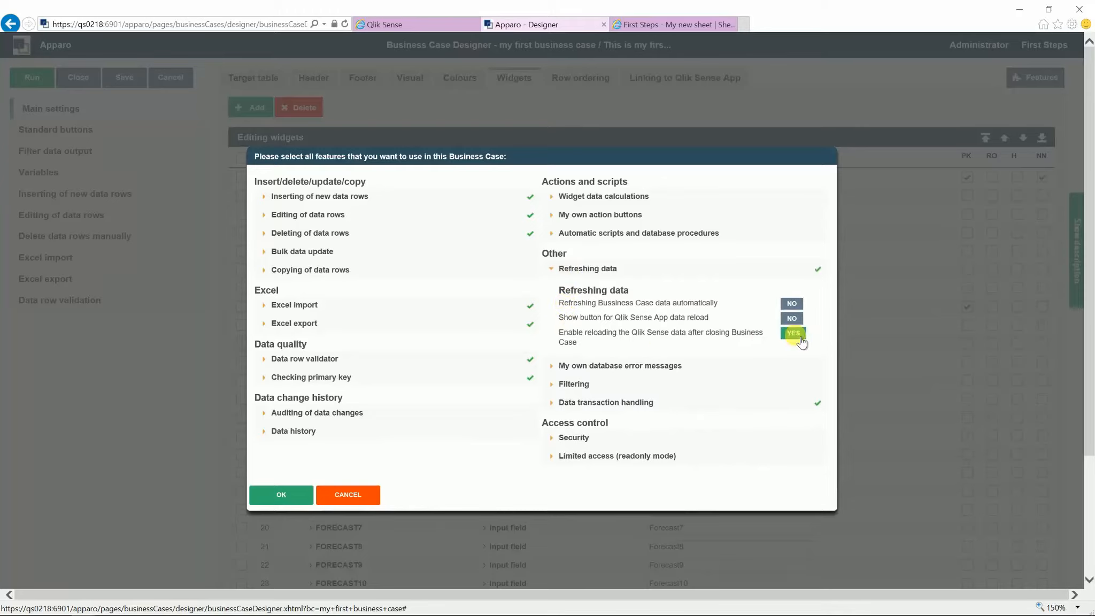
pyautogui.click(286, 495)
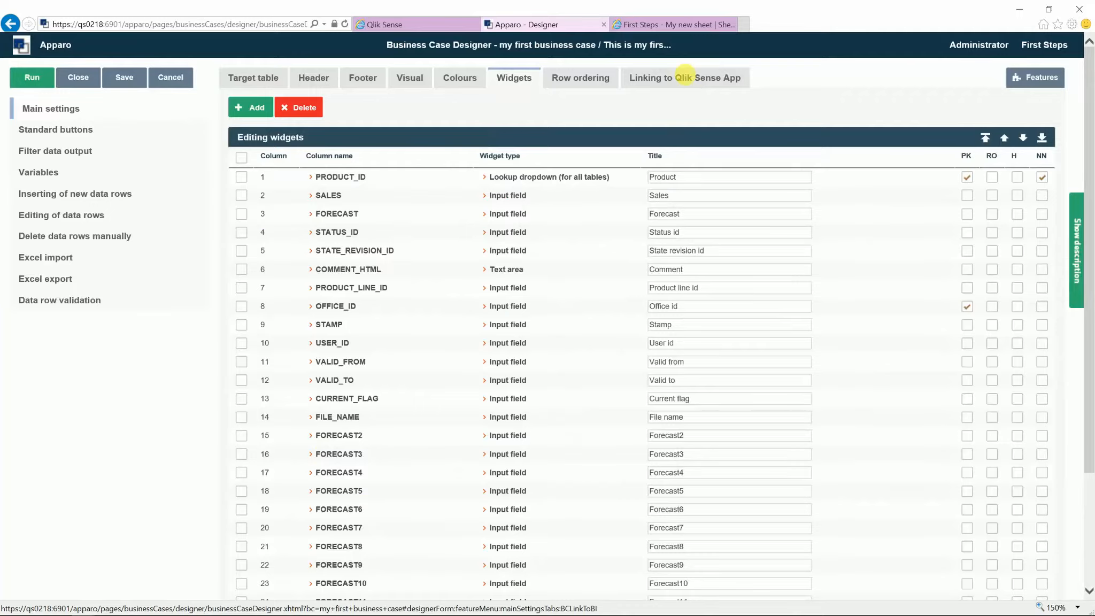
# Step: Show the Business Case Button Extension steps under Linking to Qlik Sense App and copy the business case ID
pyautogui.click(691, 79)
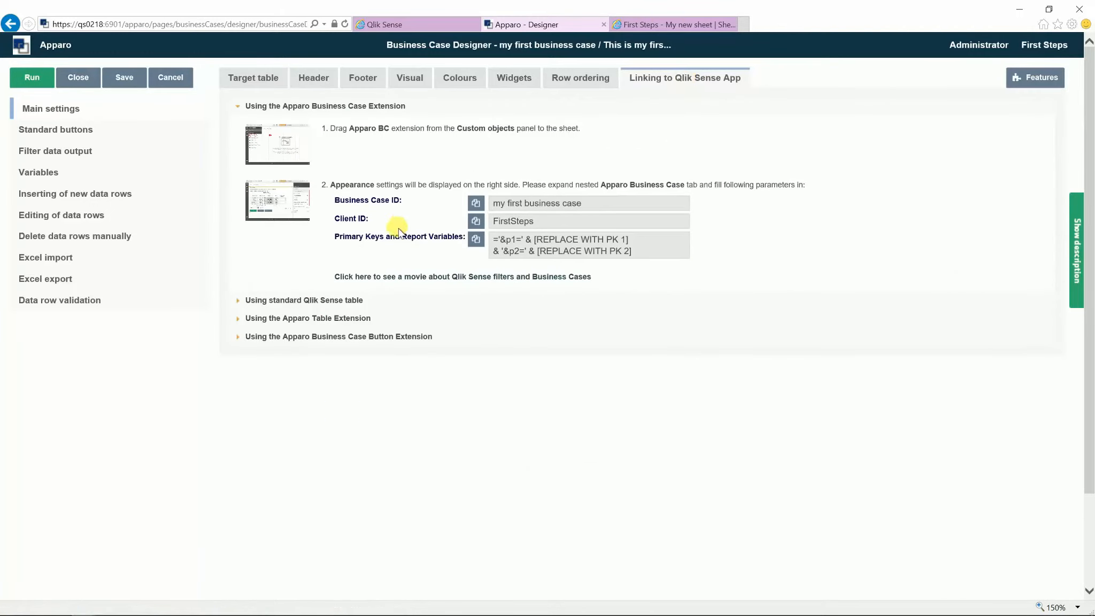
pyautogui.click(244, 340)
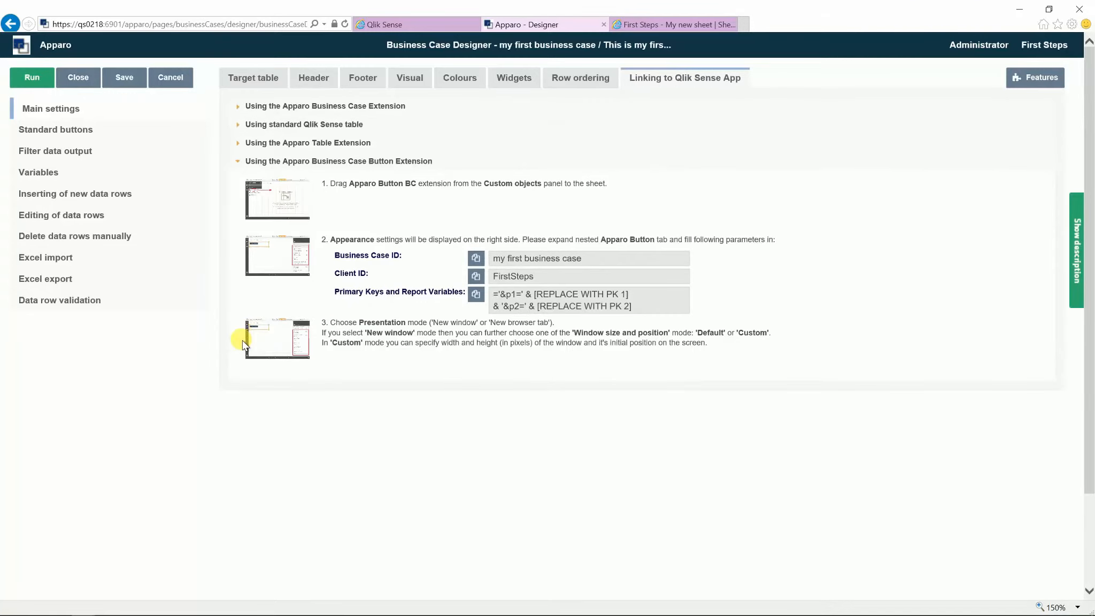
pyautogui.click(475, 258)
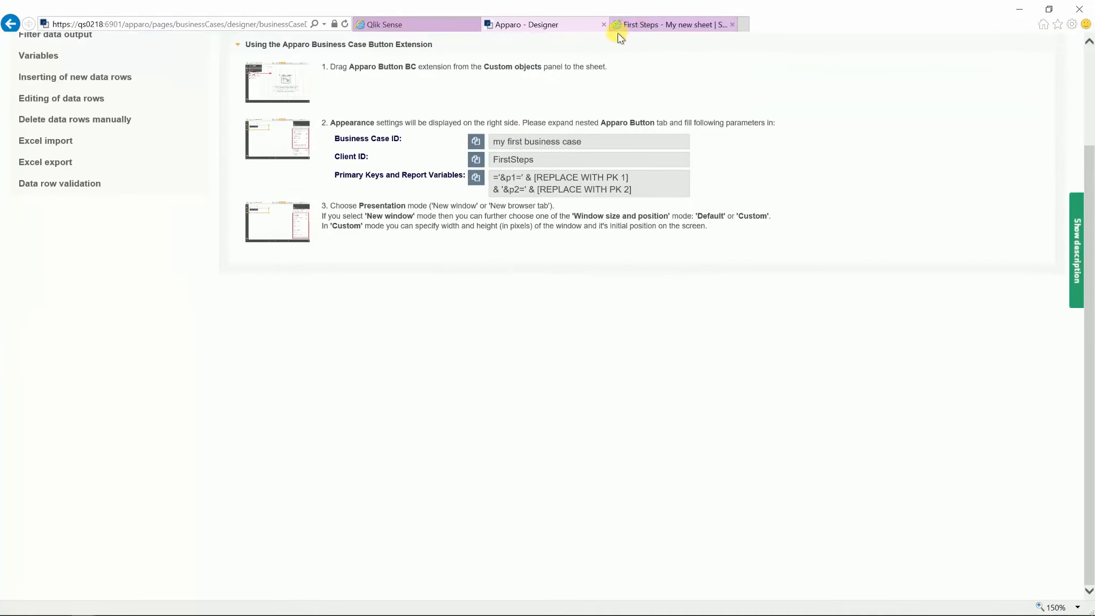
# Step: Place an Apparo Button BC object beside Apparo Designer on the sheet and shrink it
pyautogui.click(644, 27)
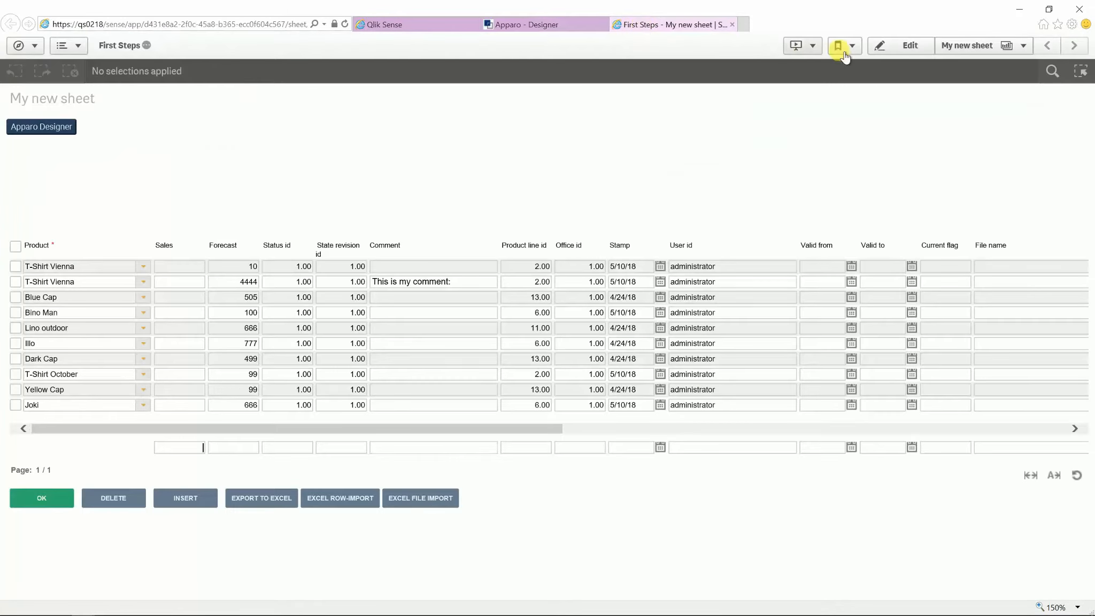
pyautogui.click(888, 45)
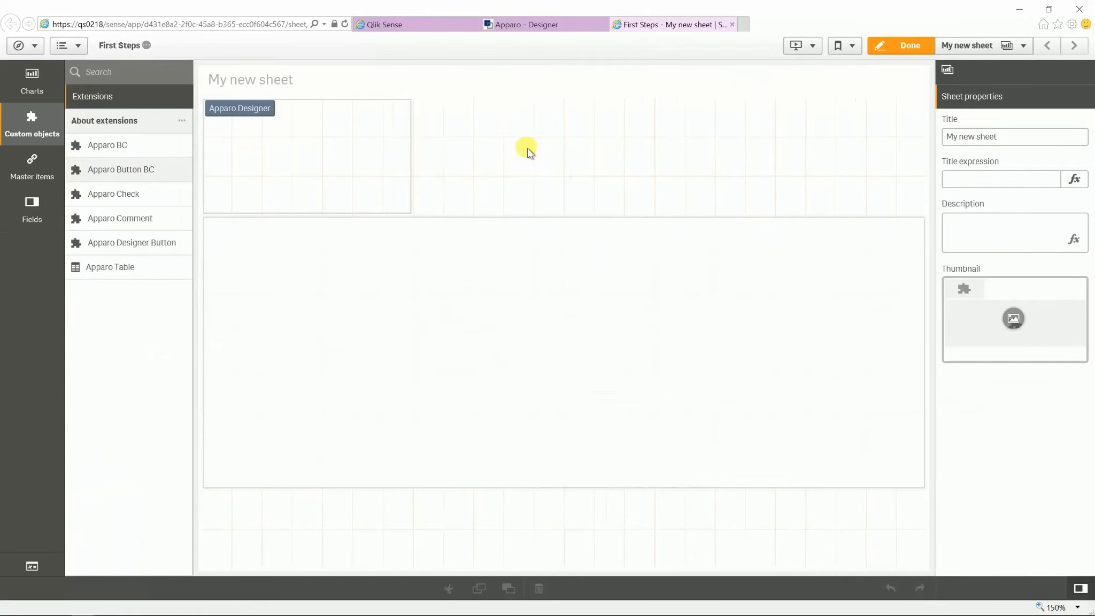
pyautogui.moveTo(527, 152)
pyautogui.mouseDown()
pyautogui.moveTo(444, 151)
pyautogui.moveTo(531, 142)
pyautogui.moveTo(521, 139)
pyautogui.mouseUp()
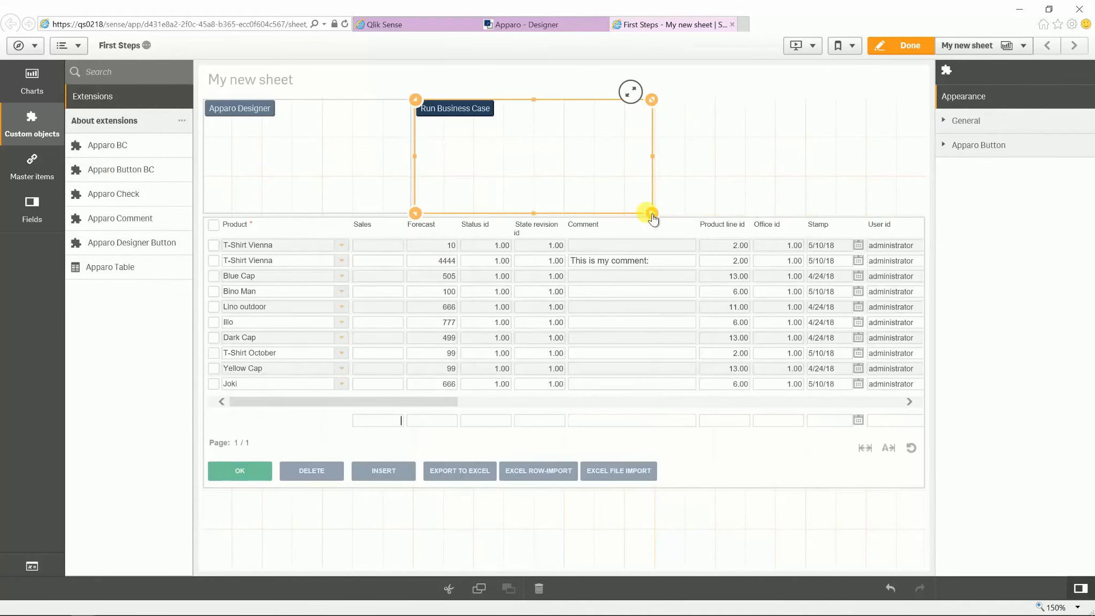
pyautogui.moveTo(648, 213); pyautogui.dragTo(537, 194)
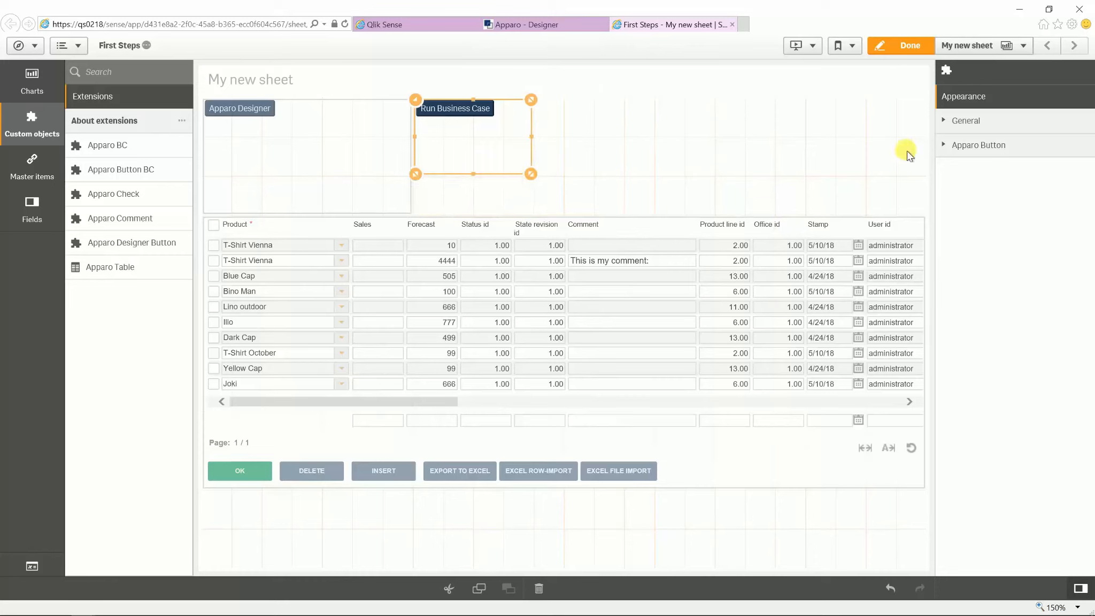
# Step: Label the button 'My first business case' and set its Business Case ID to 'my first business case'
pyautogui.click(951, 152)
pyautogui.moveTo(1048, 185); pyautogui.dragTo(928, 184)
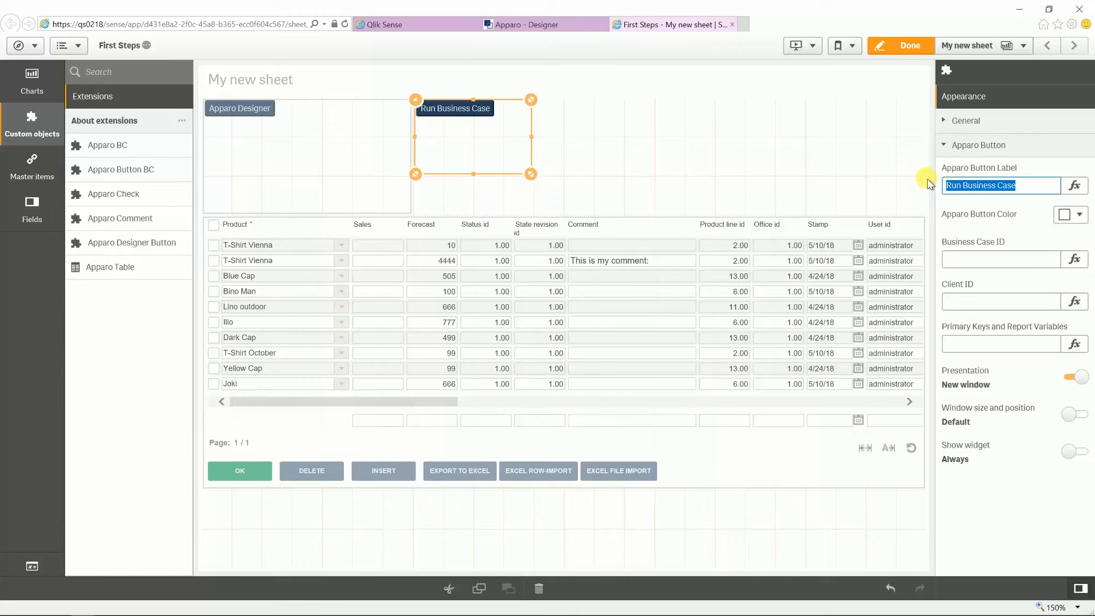
pyautogui.write('My first')
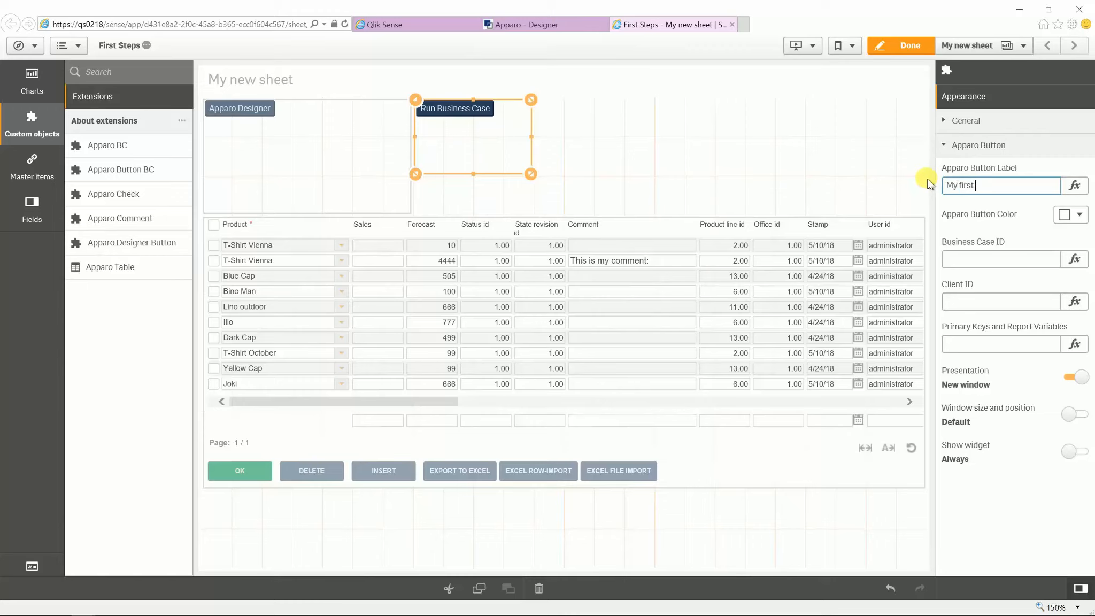
pyautogui.write(' business case')
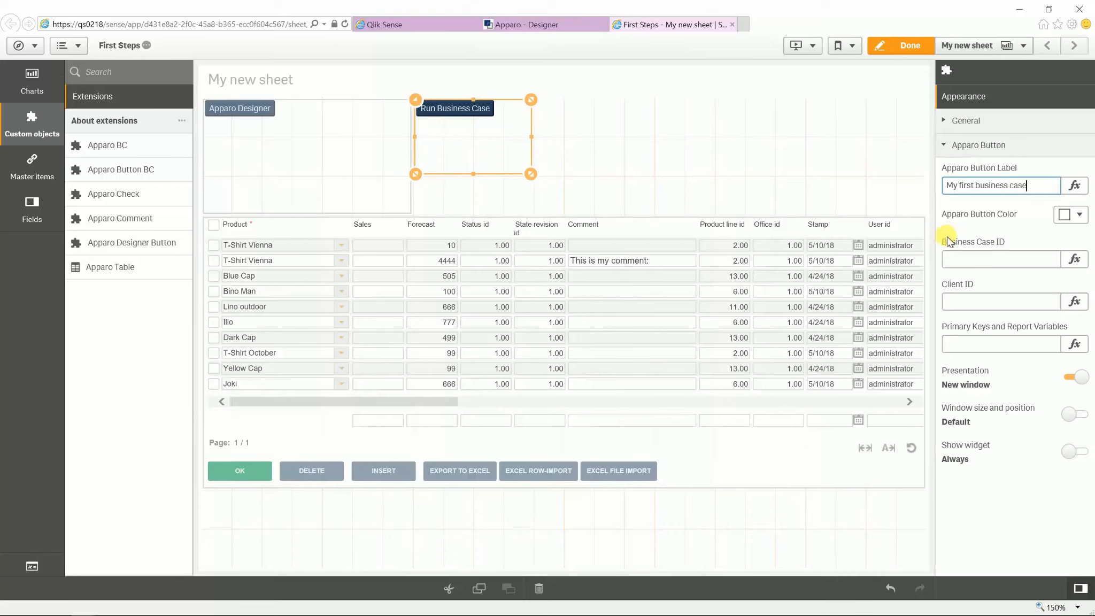
pyautogui.click(960, 257)
pyautogui.write('my first business case')
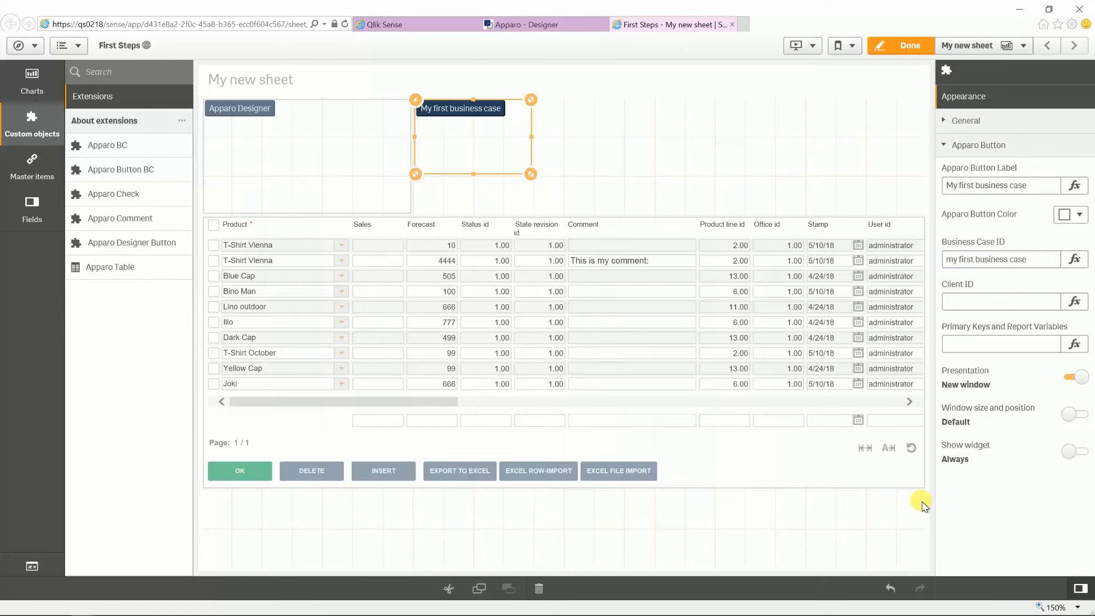
pyautogui.click(909, 44)
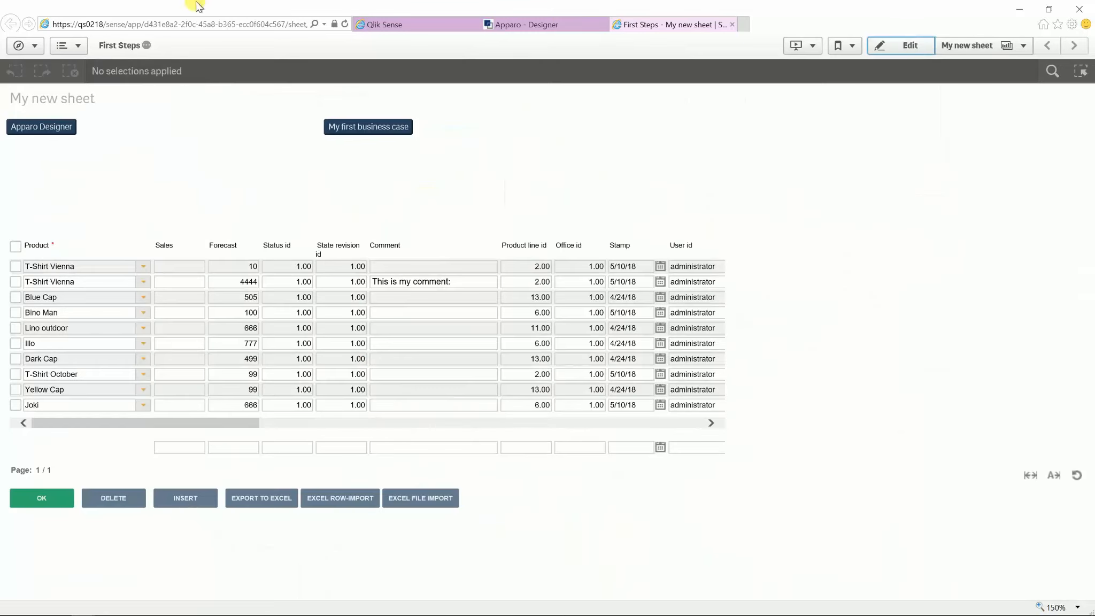
# Step: Test the My first business case button, check the business case pop-up, then cancel it
pyautogui.click(379, 128)
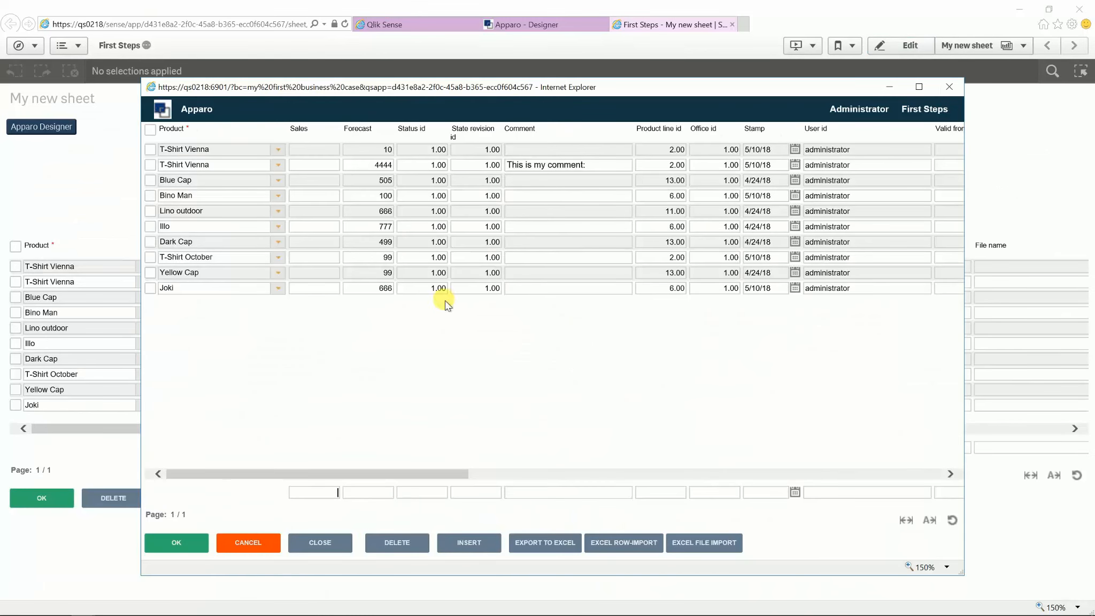
pyautogui.moveTo(452, 477); pyautogui.dragTo(232, 479)
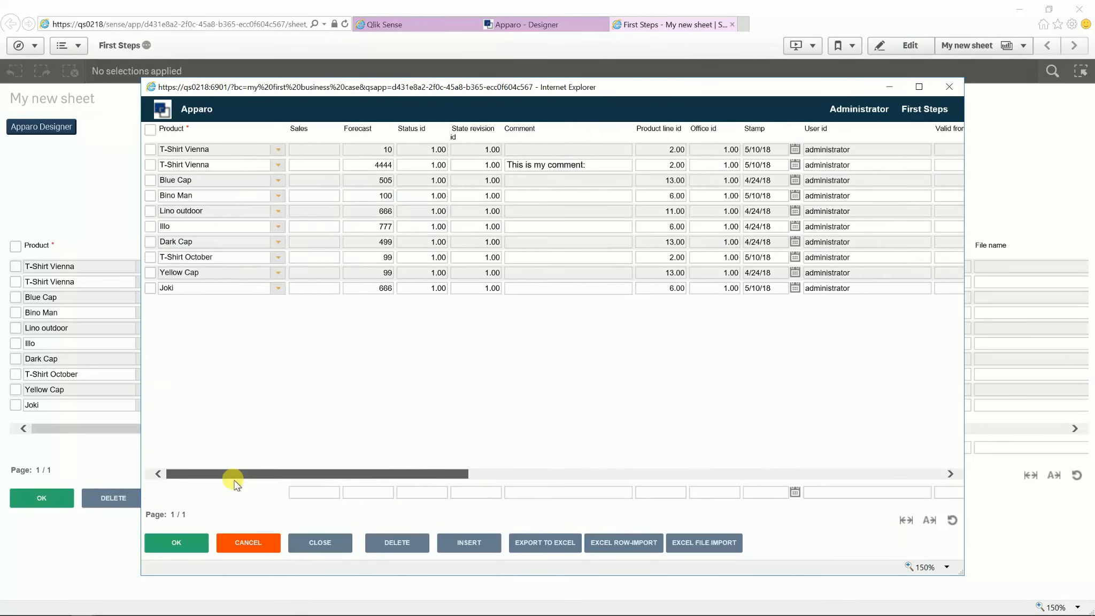
pyautogui.click(261, 543)
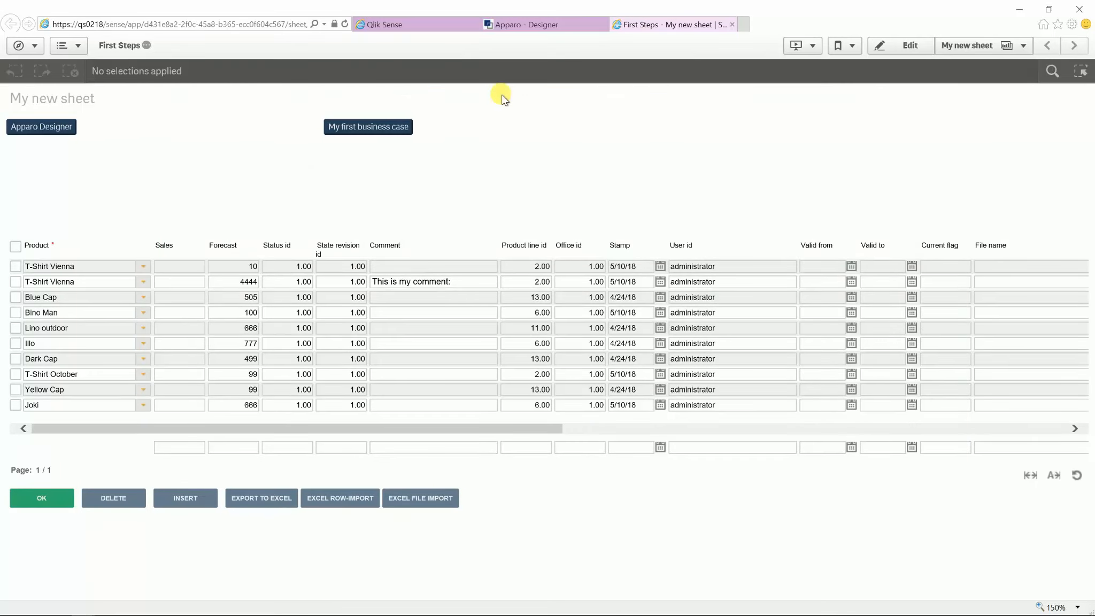